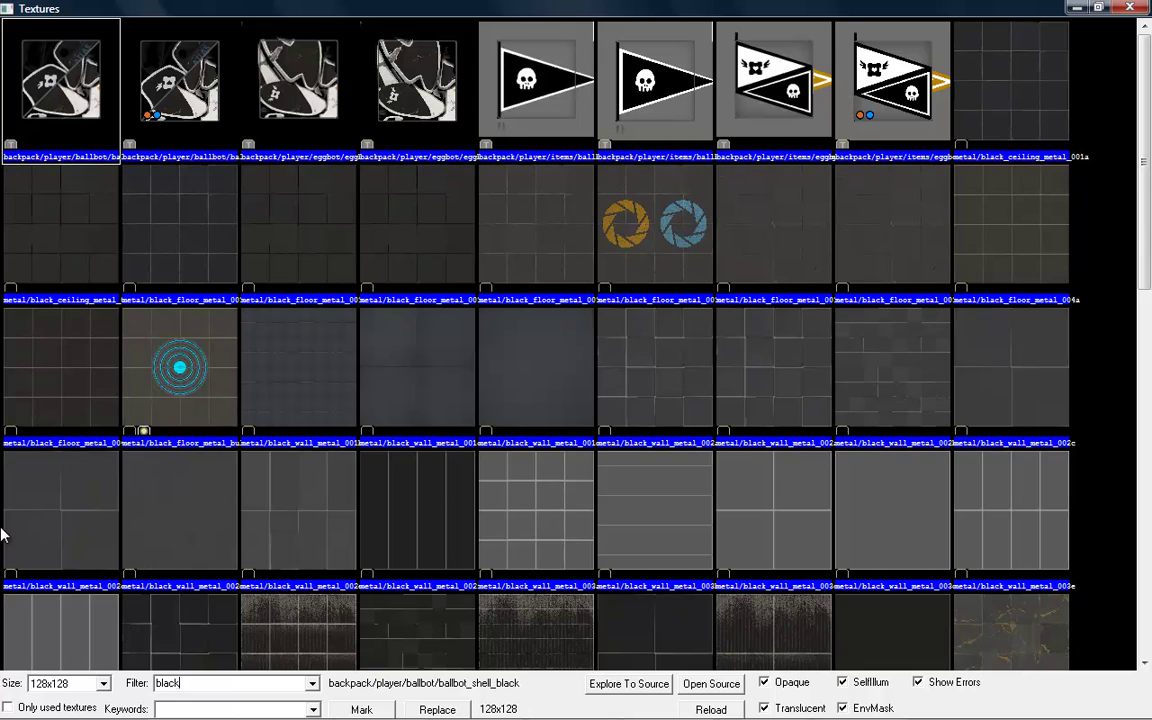
# Create a block of 704 by 576 units, 512 high, textured with metal/black_ceiling_metal_001b.
pyautogui.click(33, 243)
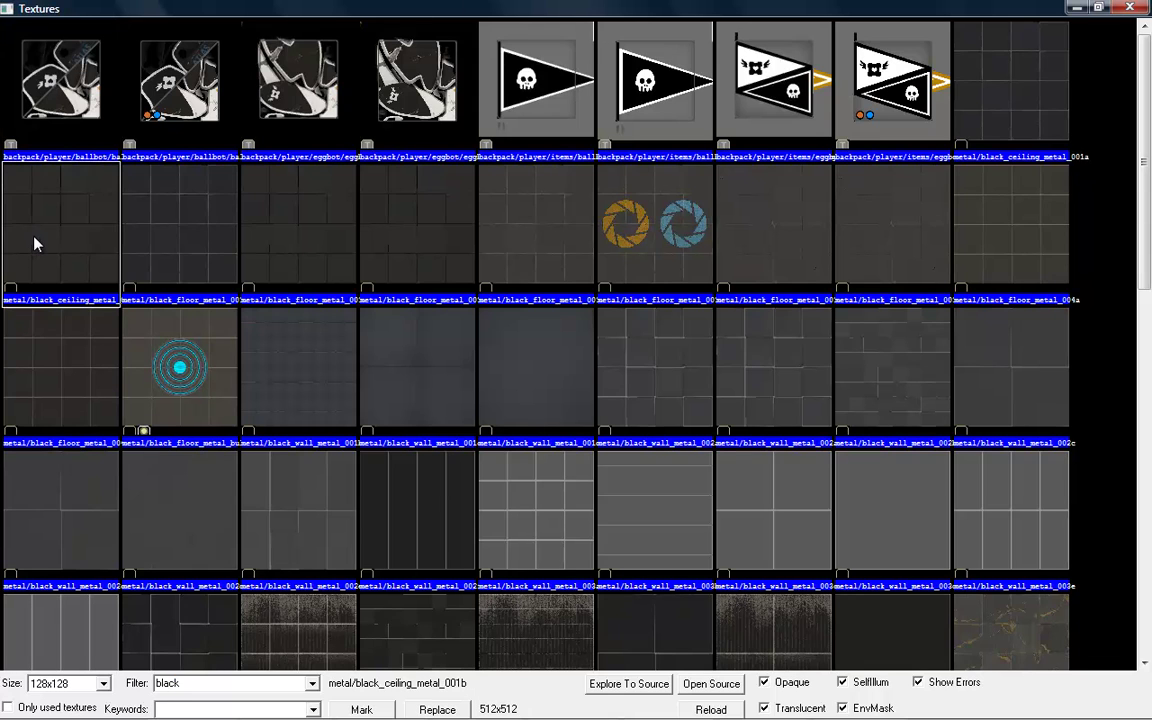
pyautogui.doubleClick(33, 243)
pyautogui.moveTo(688, 176); pyautogui.dragTo(847, 302)
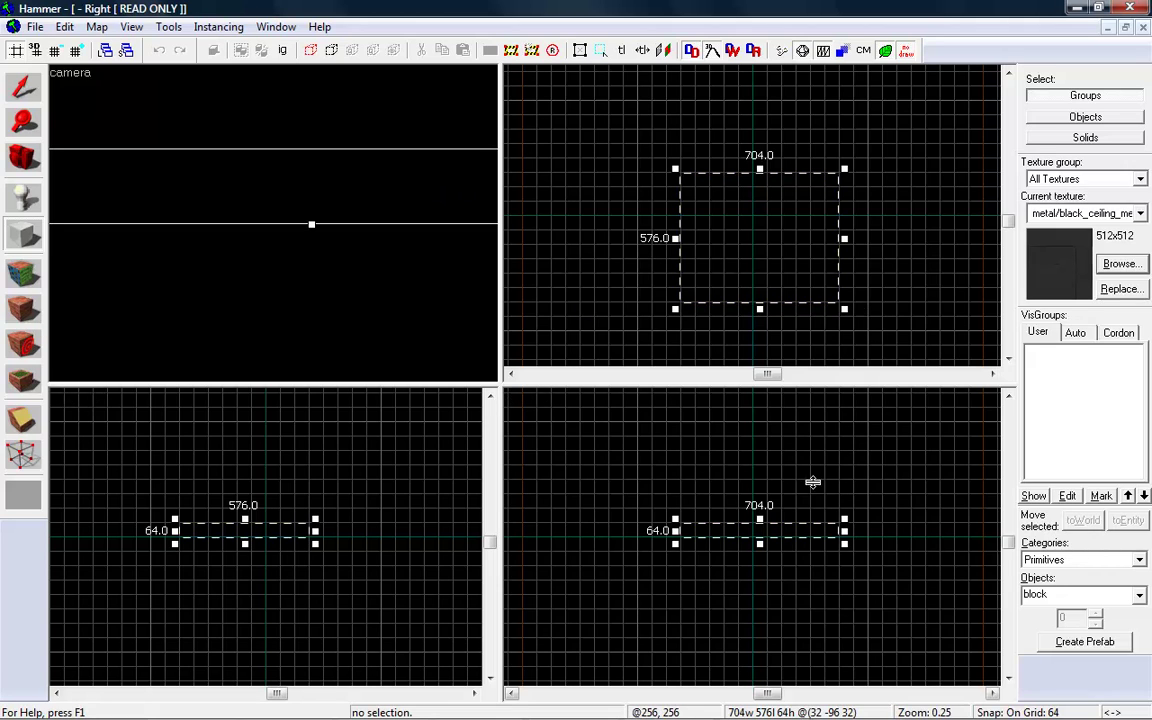
pyautogui.moveTo(760, 520); pyautogui.dragTo(760, 418)
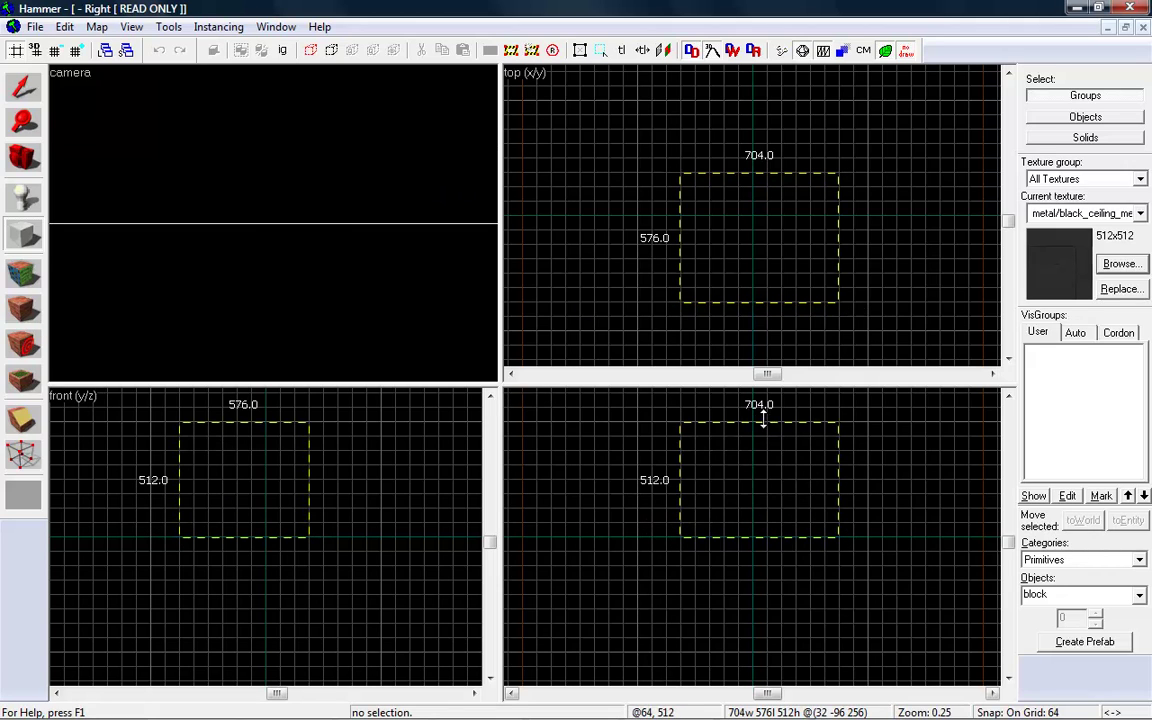
pyautogui.press('Return')
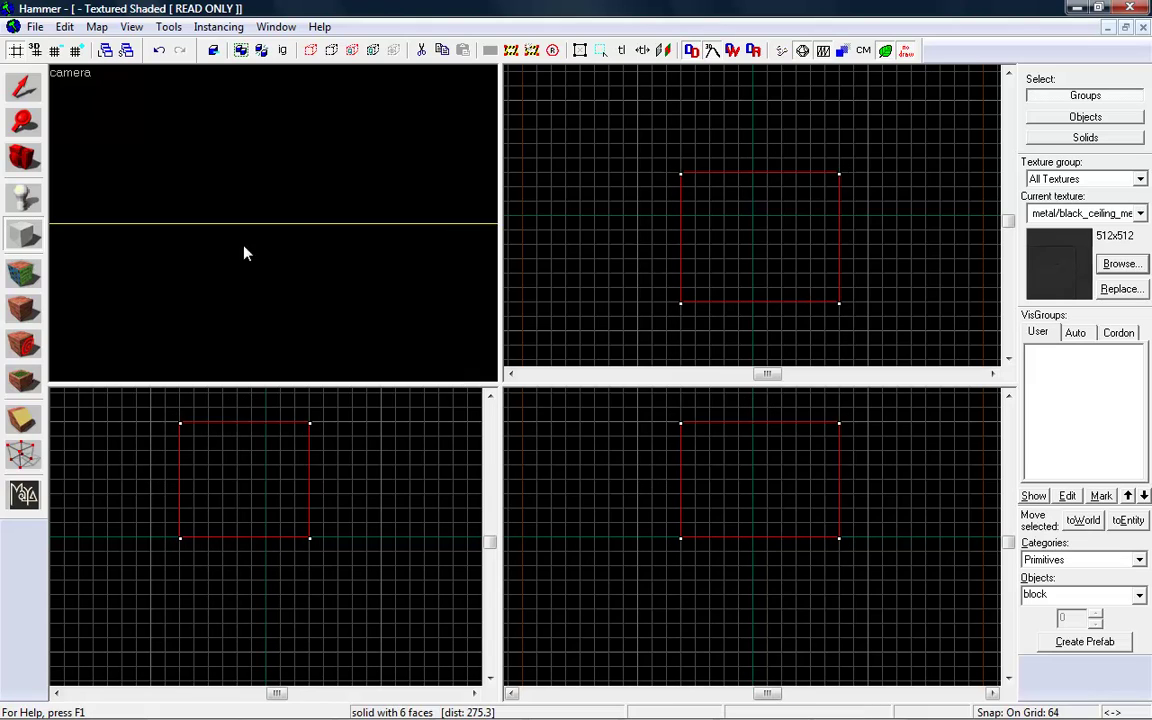
# Make the block hollow to turn it into an enclosed room with outward-extending walls.
pyautogui.click(168, 26)
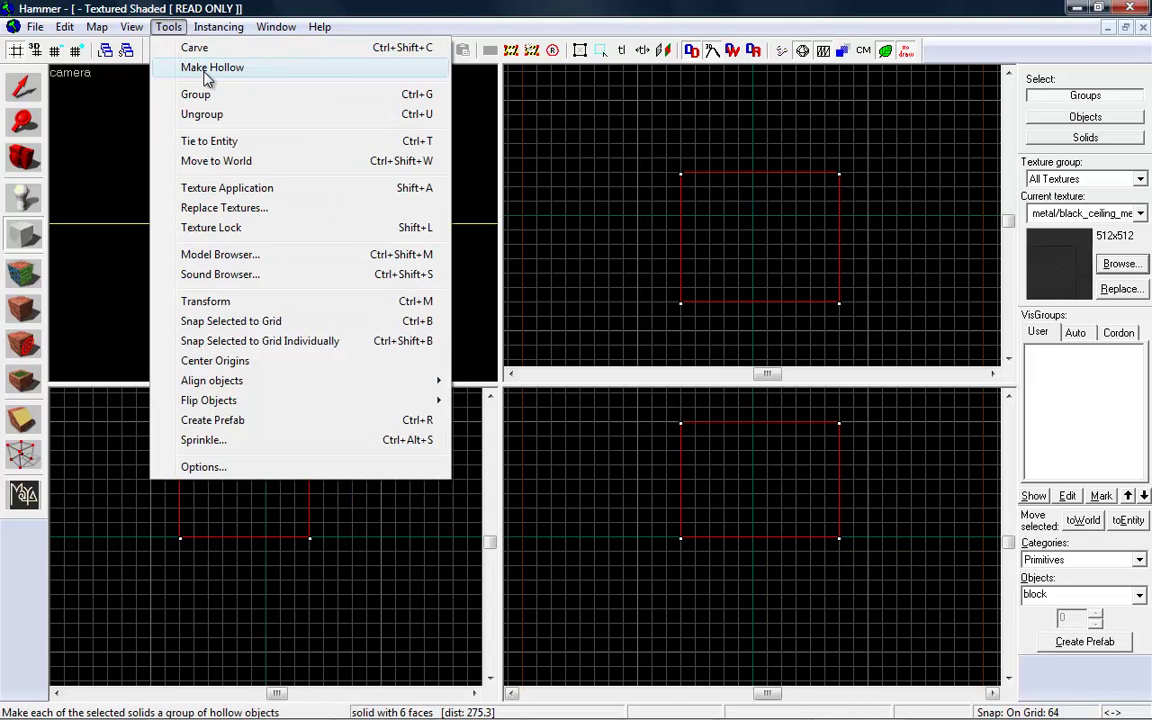
pyautogui.click(193, 69)
pyautogui.click(566, 400)
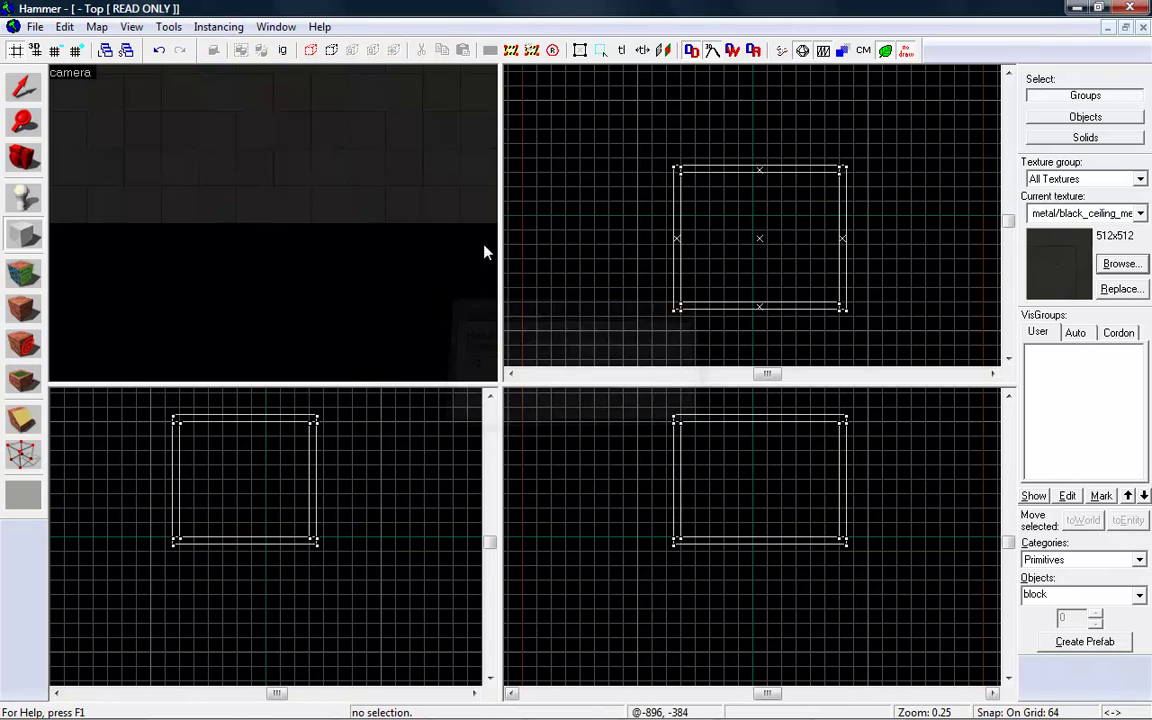
# Create a second block, 384 by 256 units and 256 high, in a corner of the room directly under the ceiling.
pyautogui.press('s')
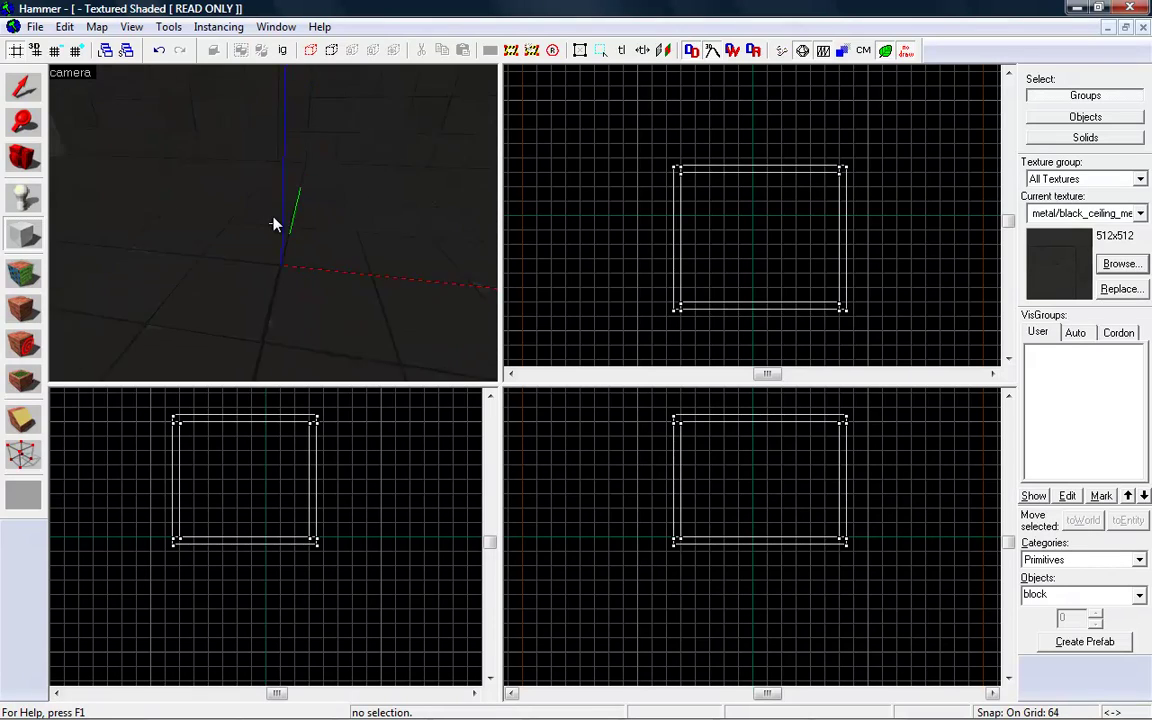
pyautogui.scroll(10, 275, 230)
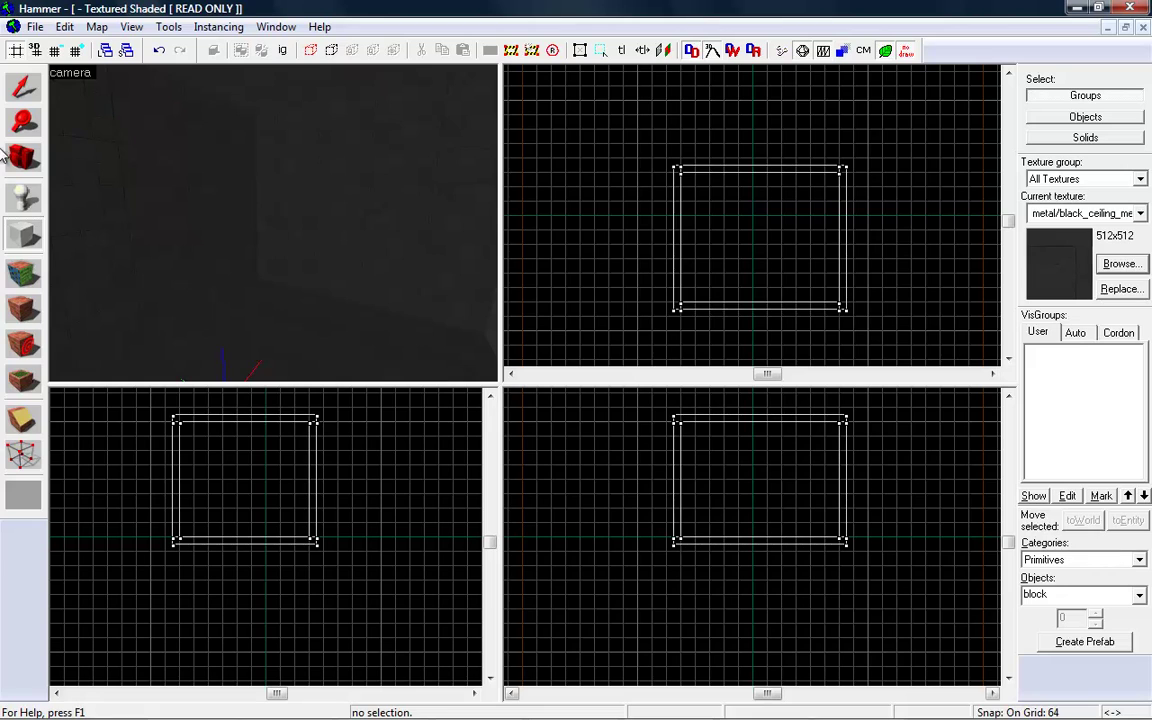
pyautogui.scroll(3, 930, 203)
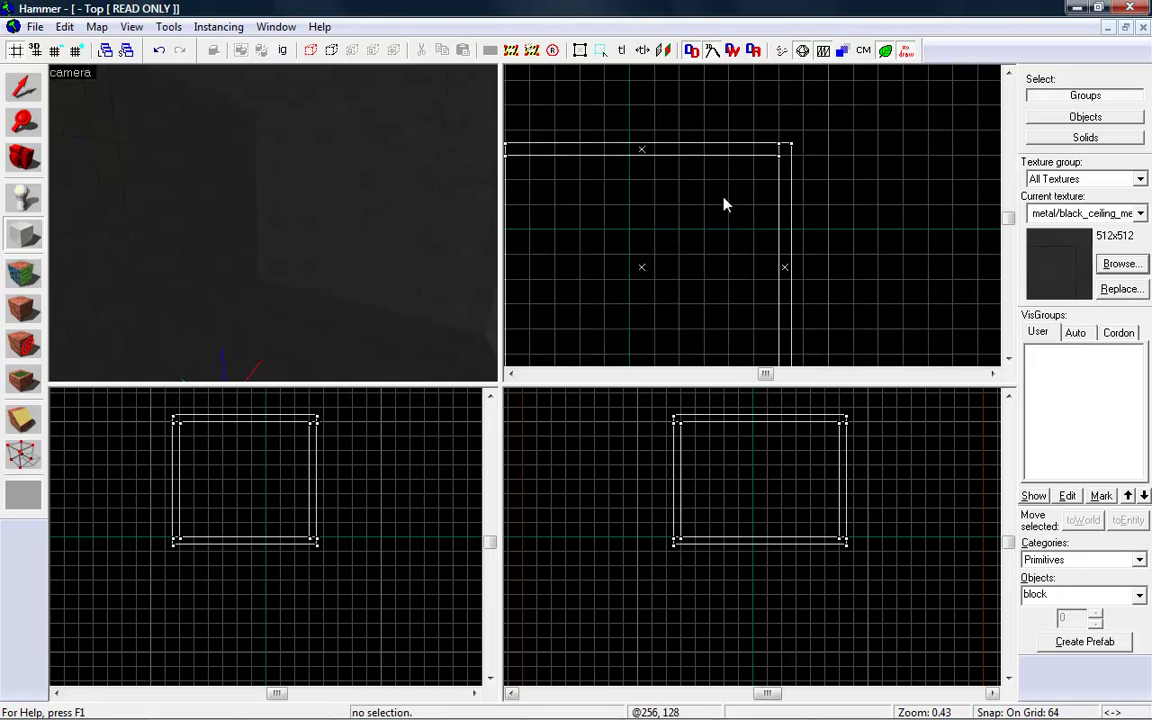
pyautogui.scroll(4, 700, 199)
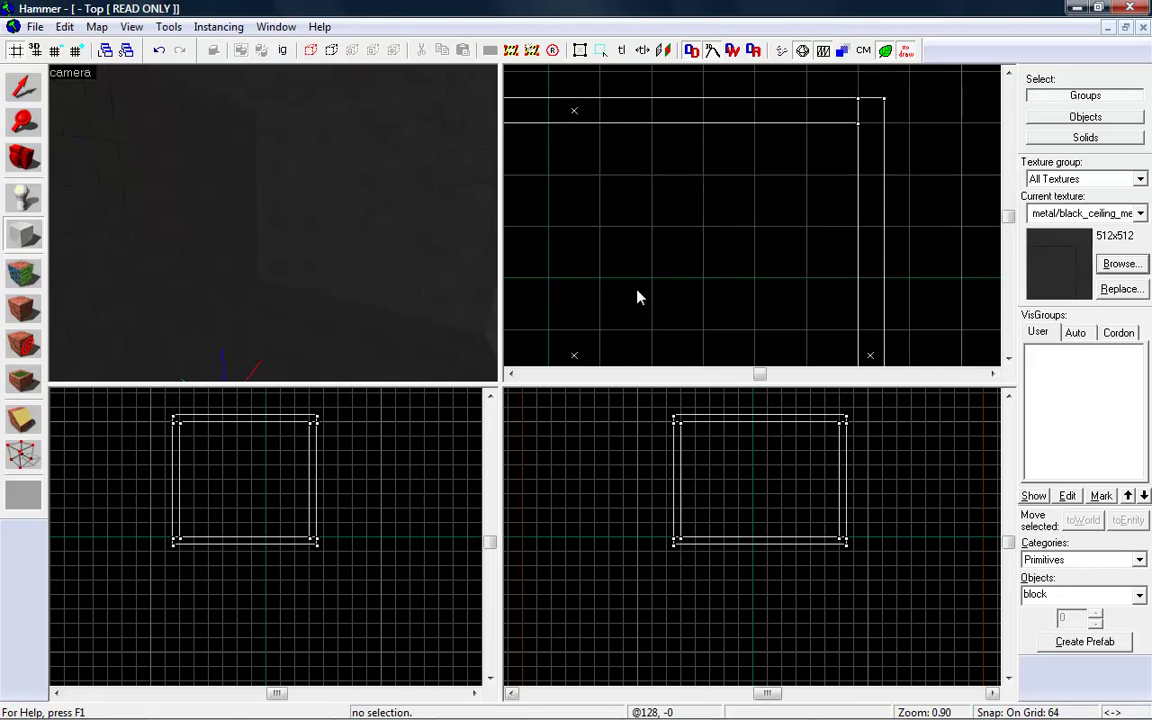
pyautogui.scroll(-4, 563, 134)
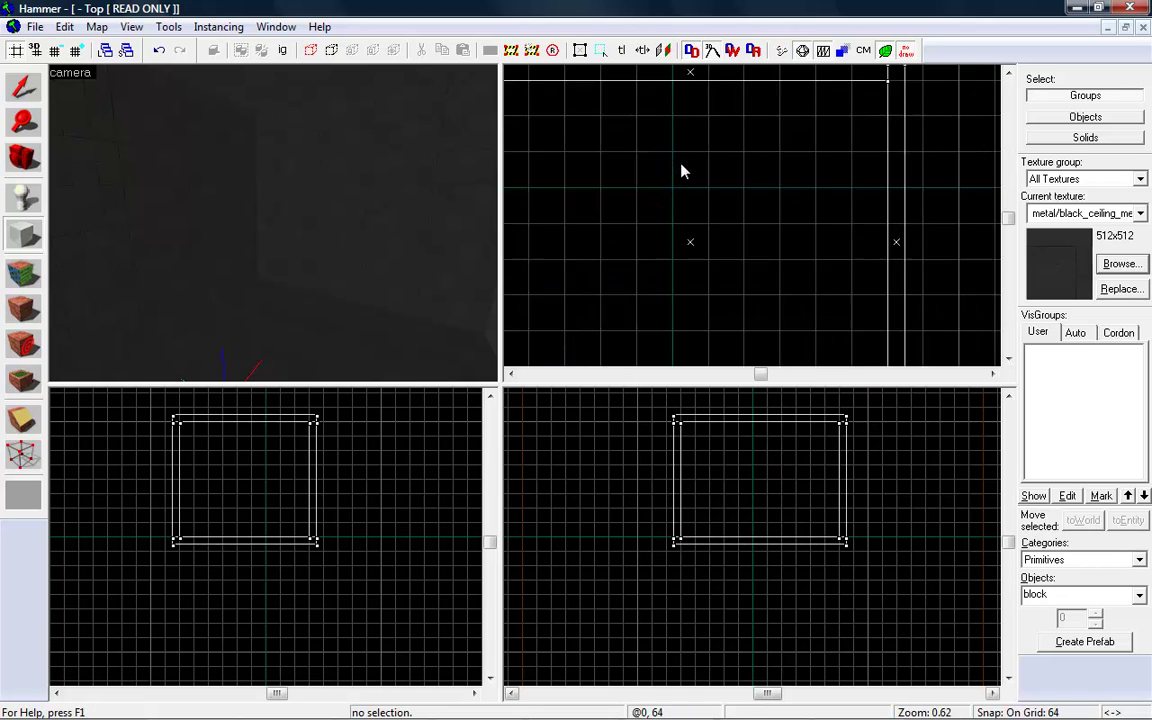
pyautogui.moveTo(679, 114); pyautogui.dragTo(826, 222)
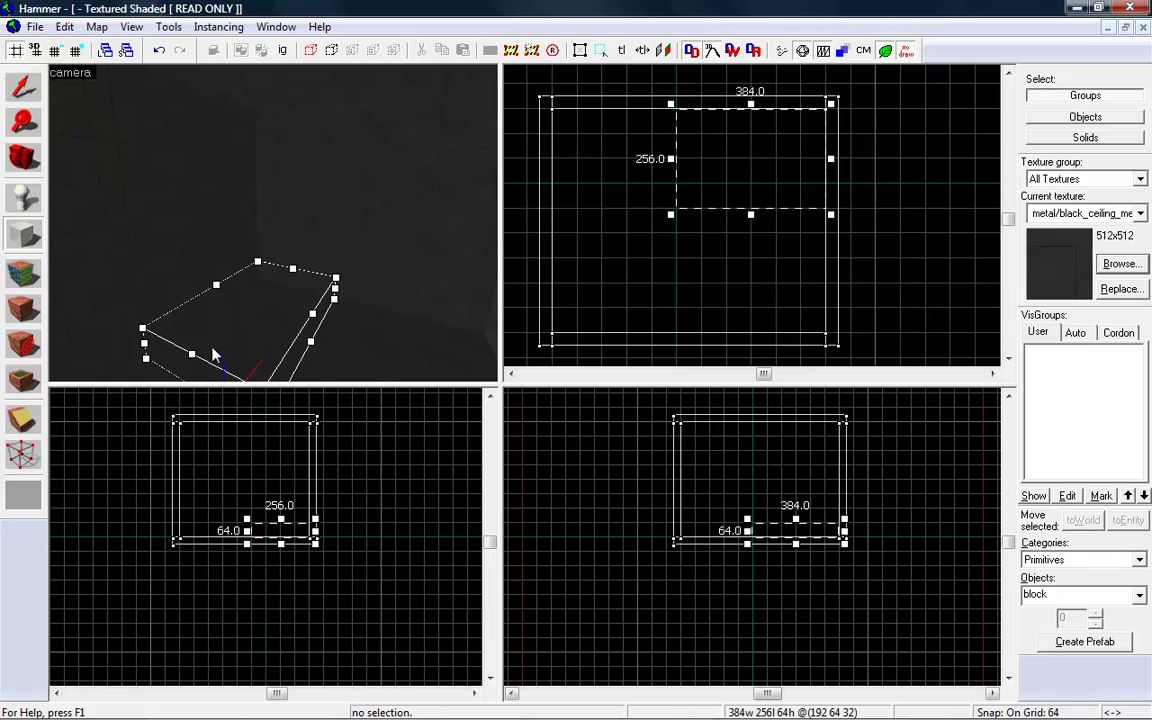
pyautogui.press('Return')
pyautogui.moveTo(282, 494); pyautogui.dragTo(282, 418)
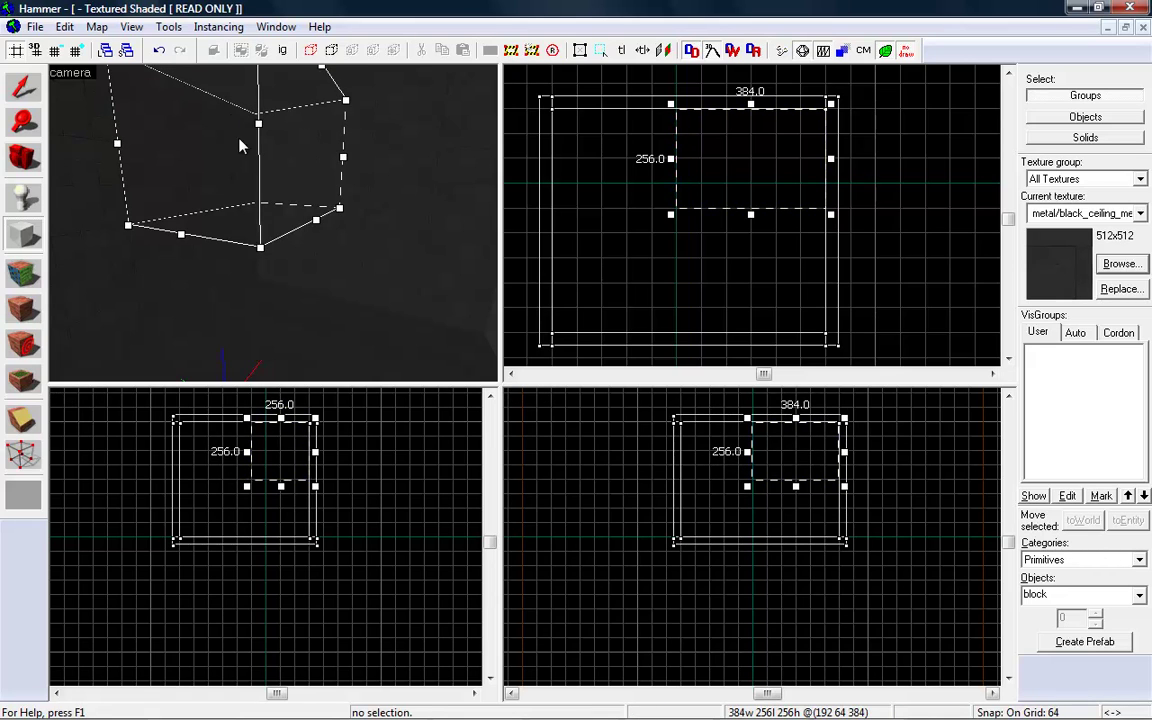
pyautogui.press('Return')
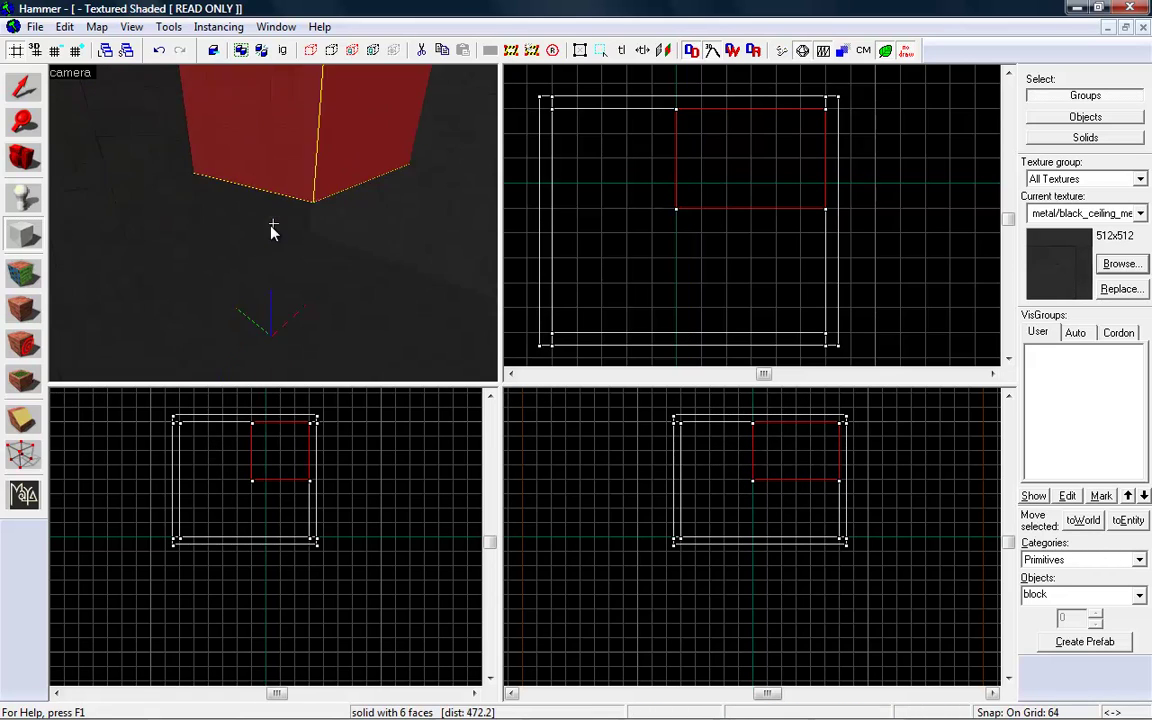
# Reduce the grid snap size to 32 units for clipping the block under the ceiling.
pyautogui.press('w')
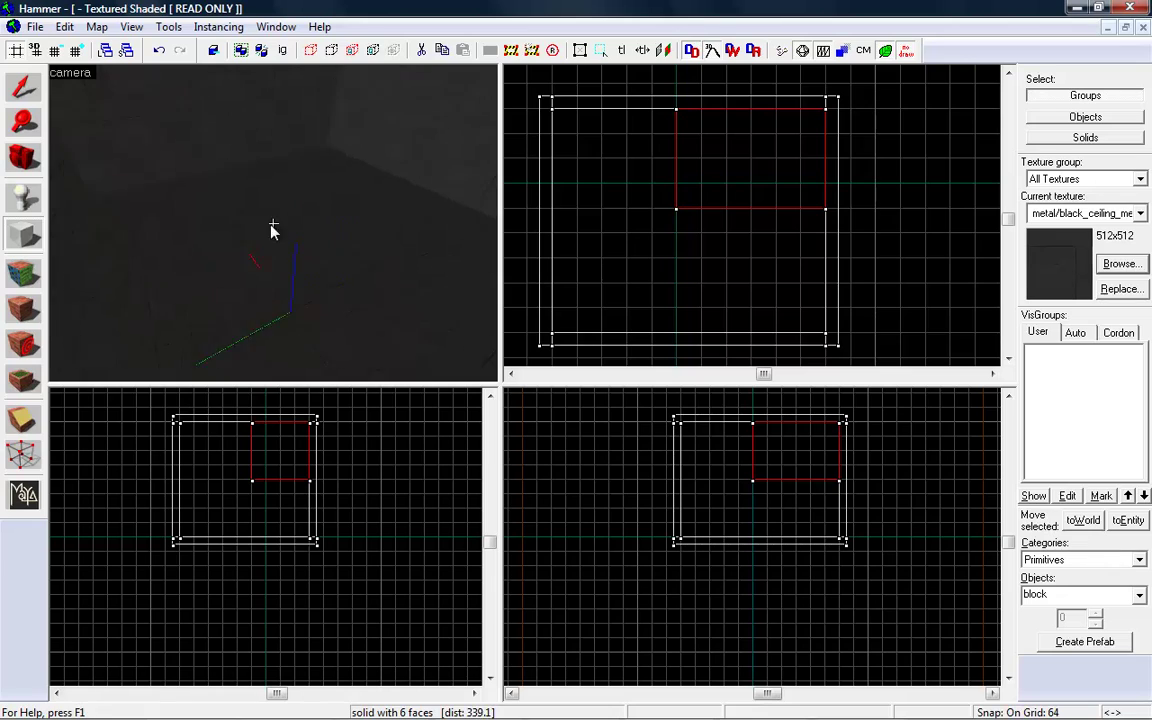
pyautogui.press('Up')
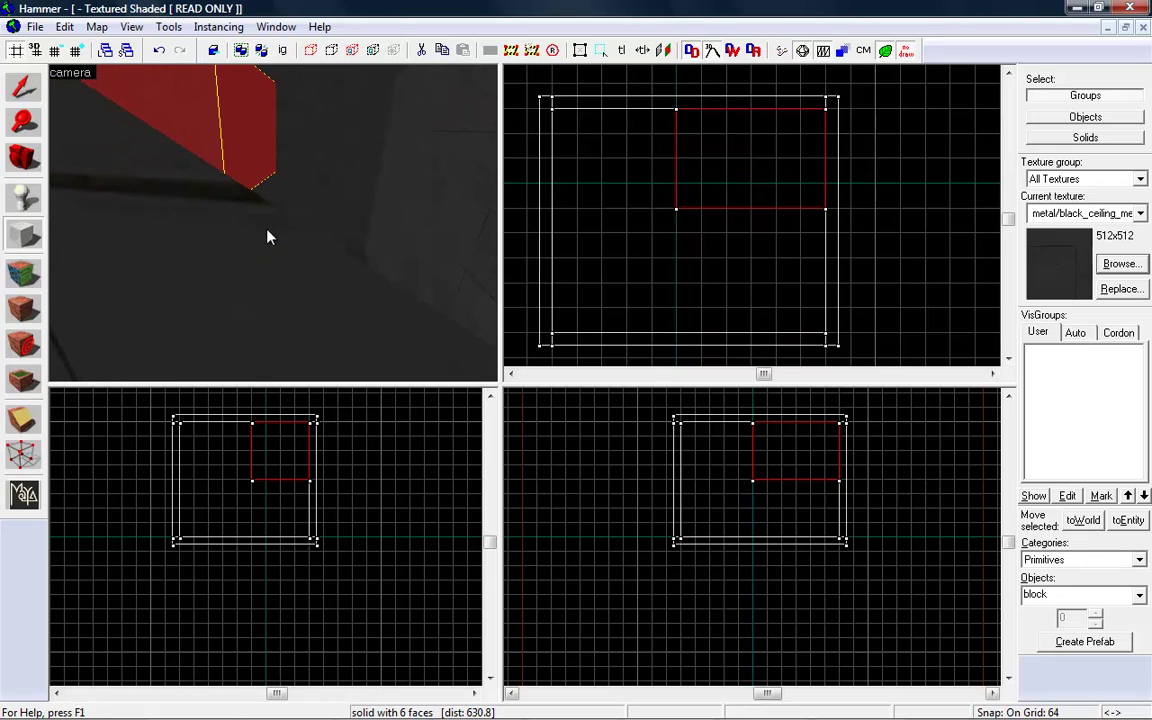
pyautogui.click(23, 420)
pyautogui.scroll(3, 874, 188)
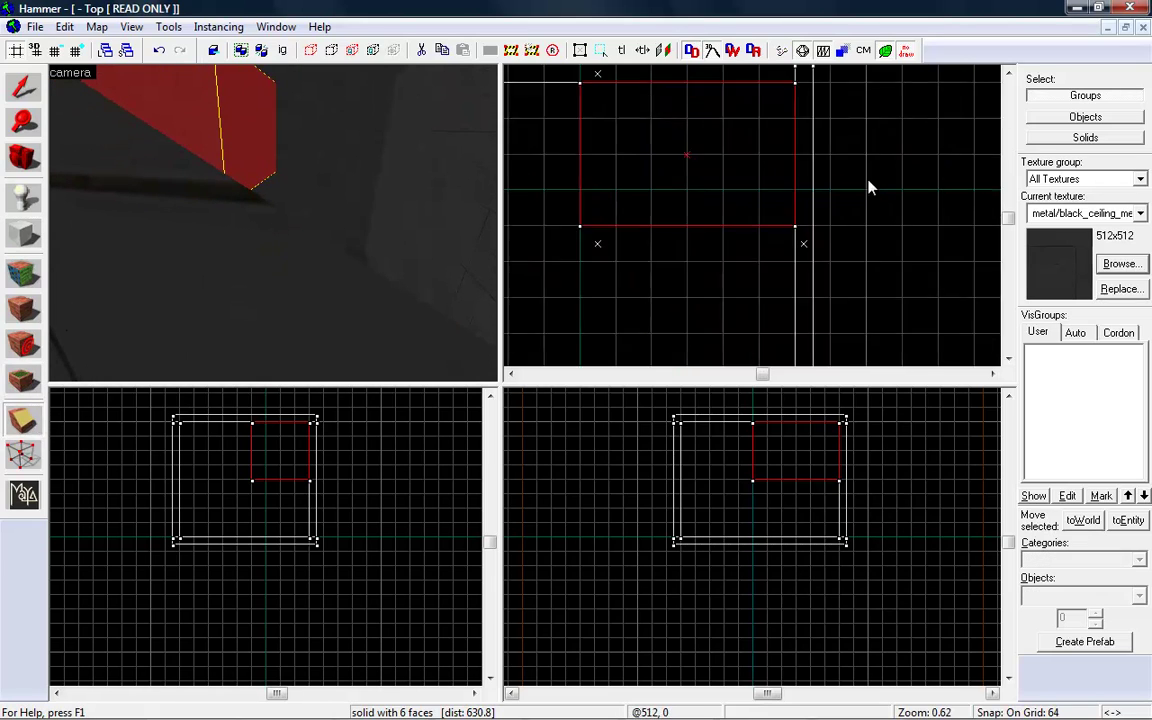
pyautogui.click(55, 51)
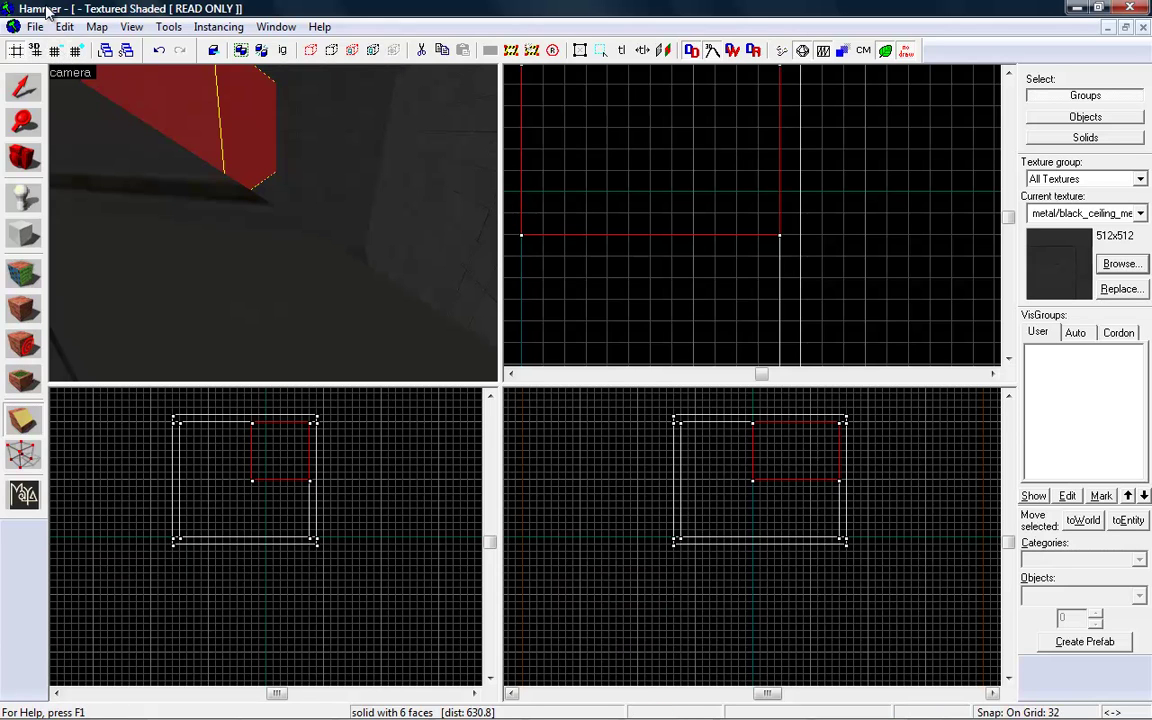
# Try to clip the upper block lengthwise so only a 32-unit-thick slab along its room-facing side is kept, and undo it.
pyautogui.moveTo(521, 221); pyautogui.dragTo(758, 222)
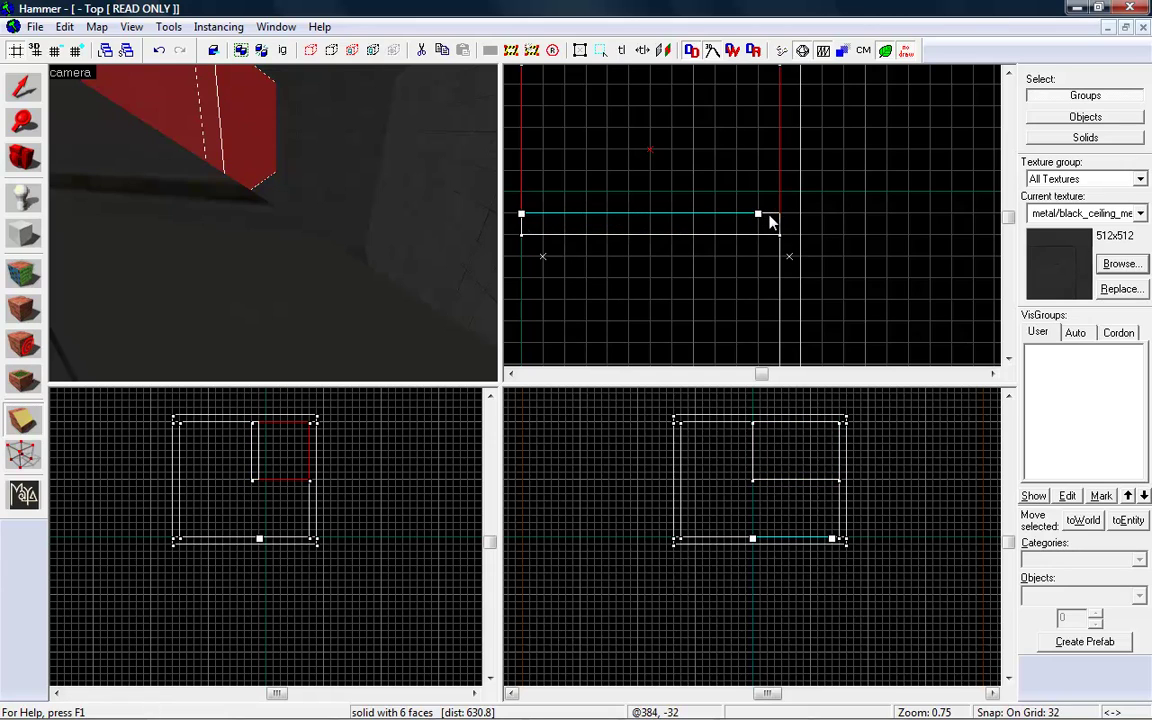
pyautogui.press('Return')
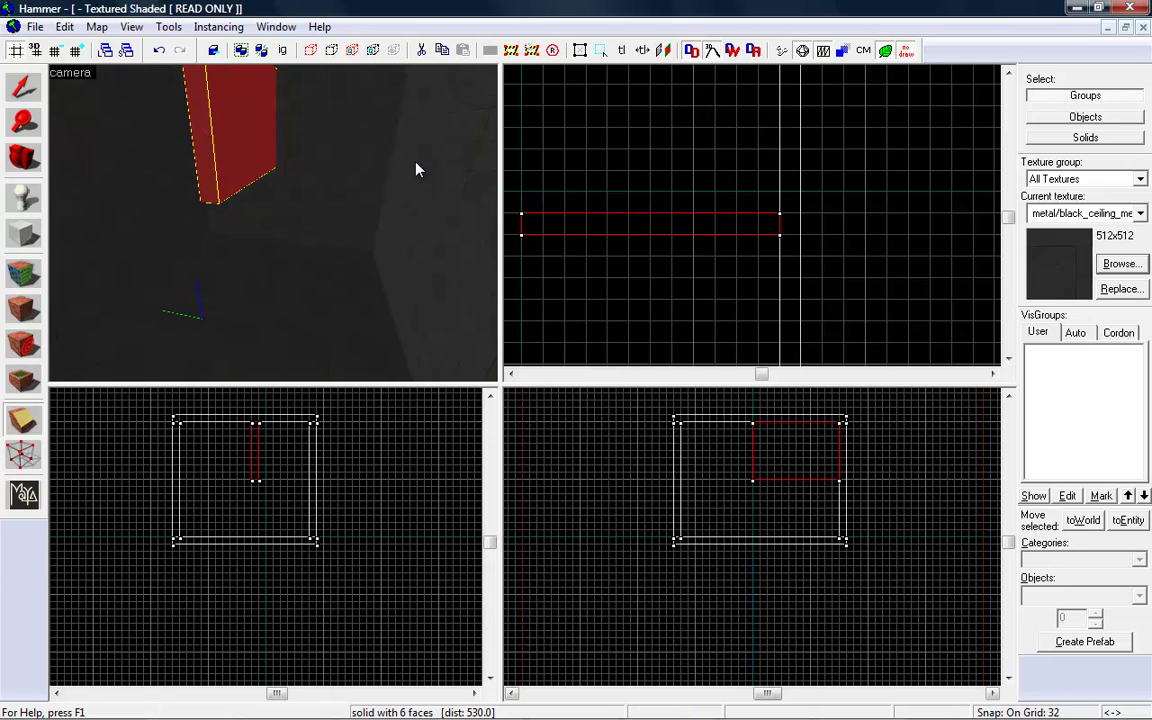
pyautogui.press('Escape')
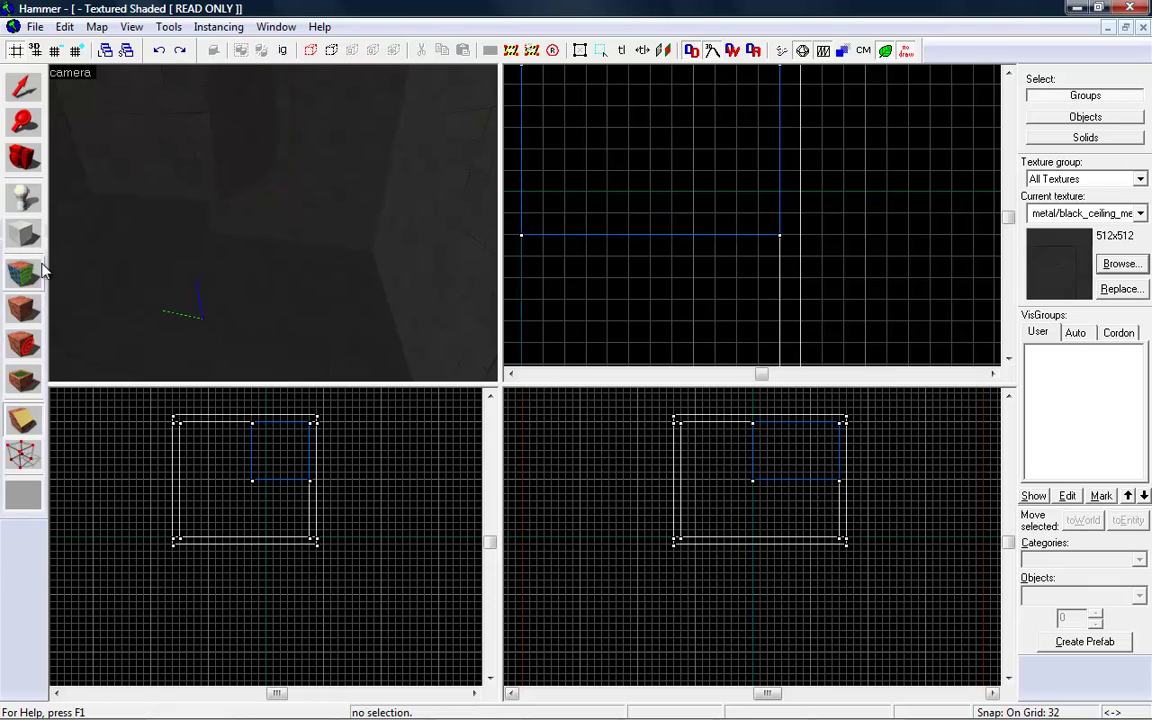
pyautogui.click(22, 422)
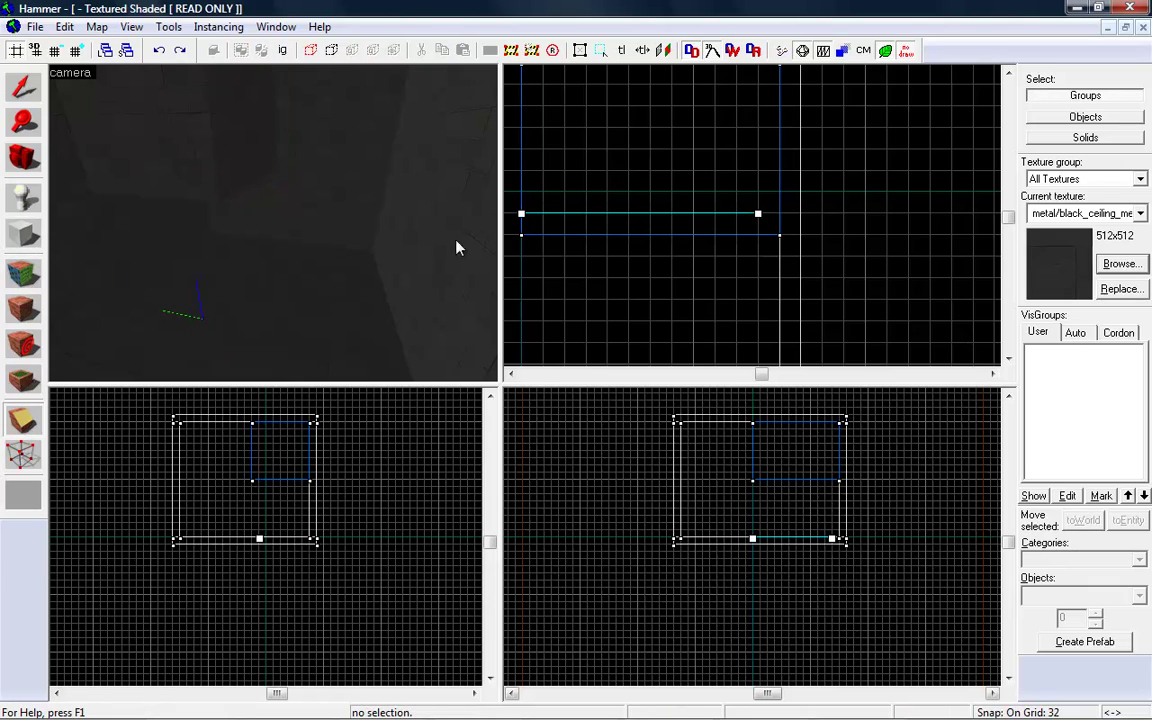
# Split the upper block lengthwise with the Clipping tool, keeping both parts and separating a 32-unit-thick slab on its room-facing side.
pyautogui.click(34, 95)
pyautogui.click(105, 150)
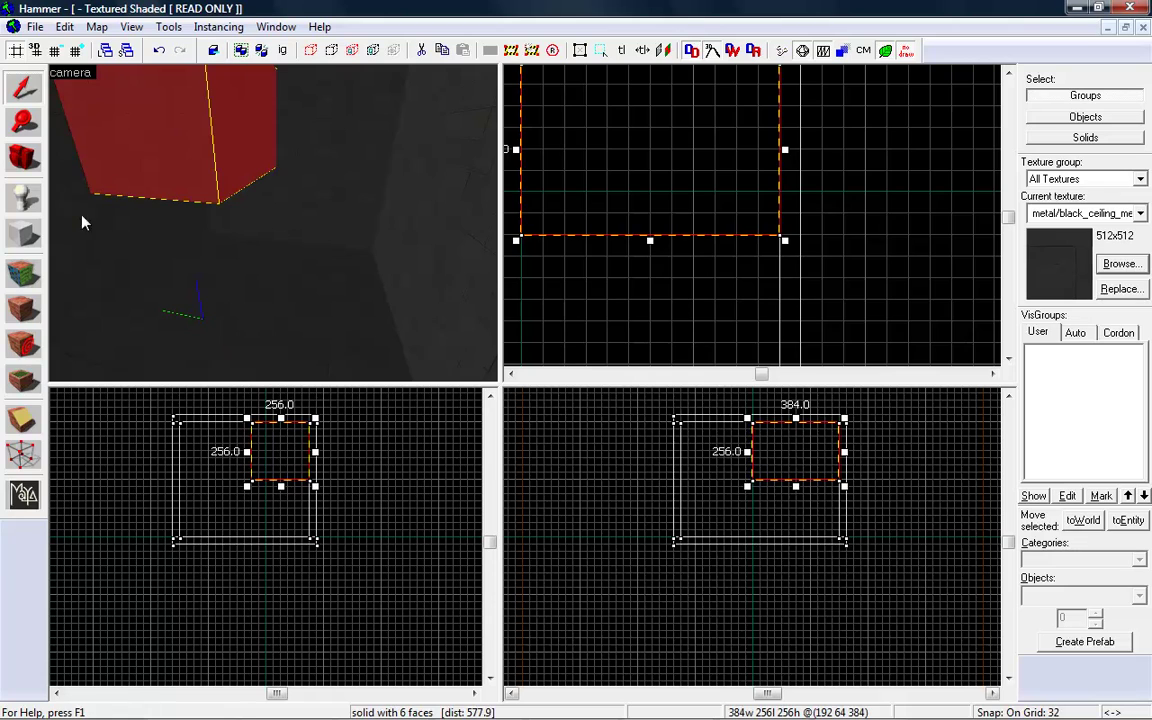
pyautogui.click(22, 416)
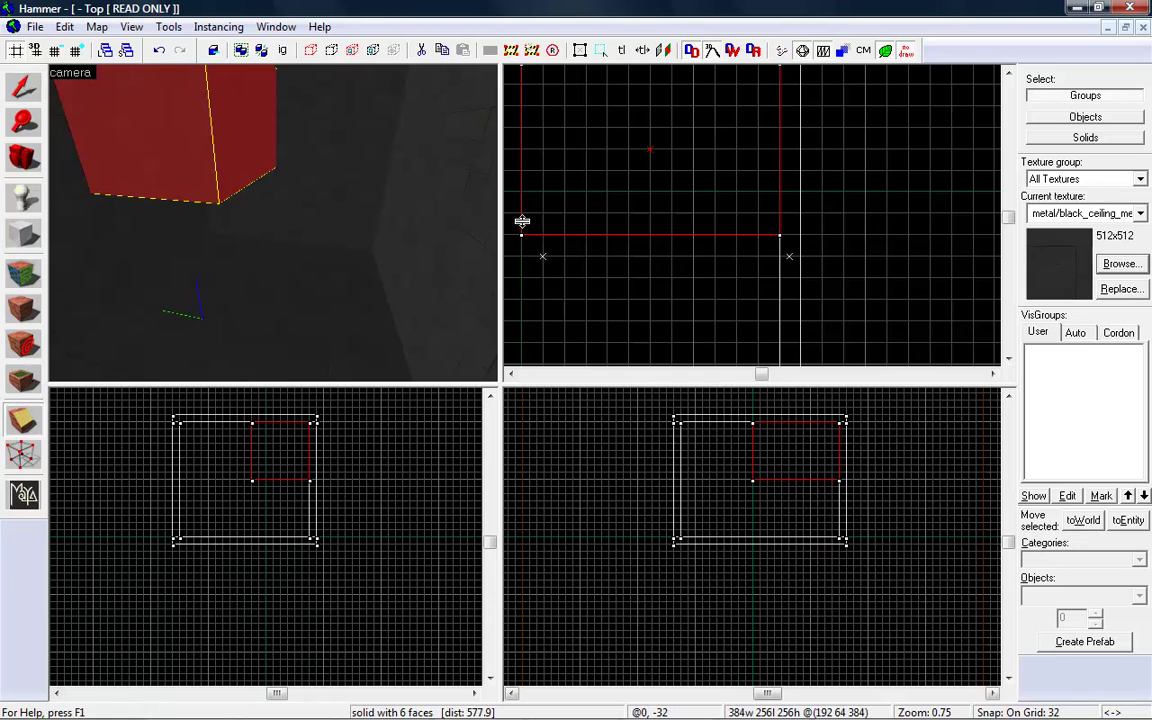
pyautogui.moveTo(520, 212); pyautogui.dragTo(586, 214)
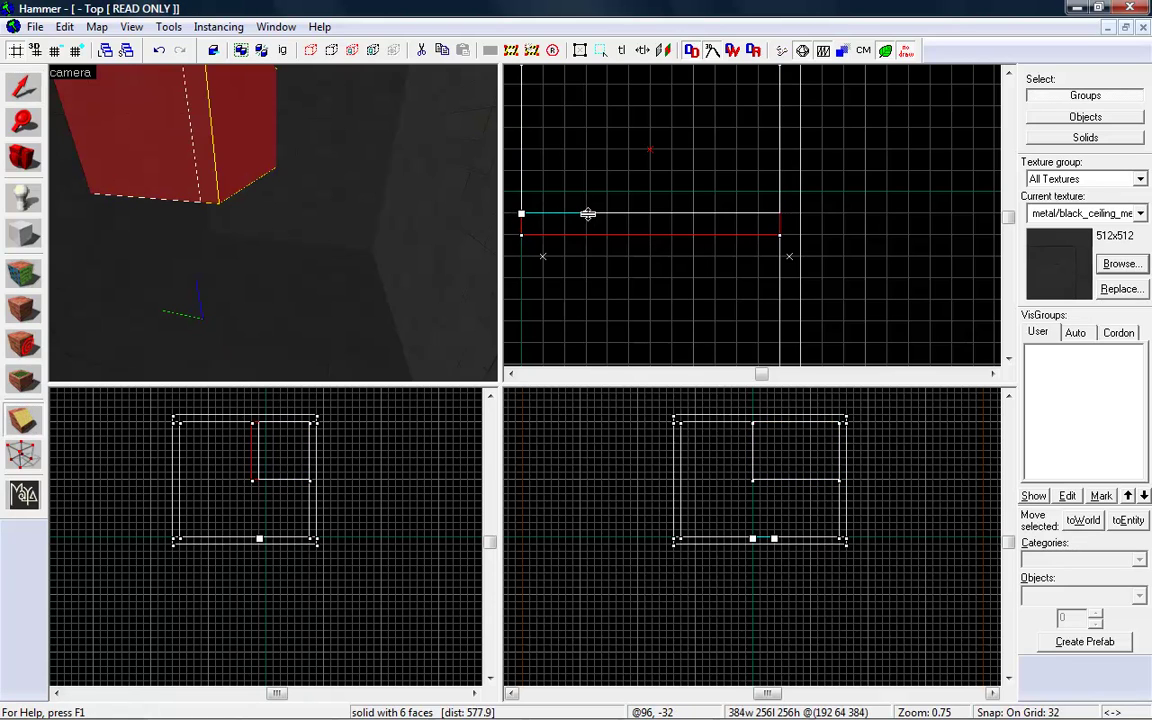
pyautogui.click(20, 418)
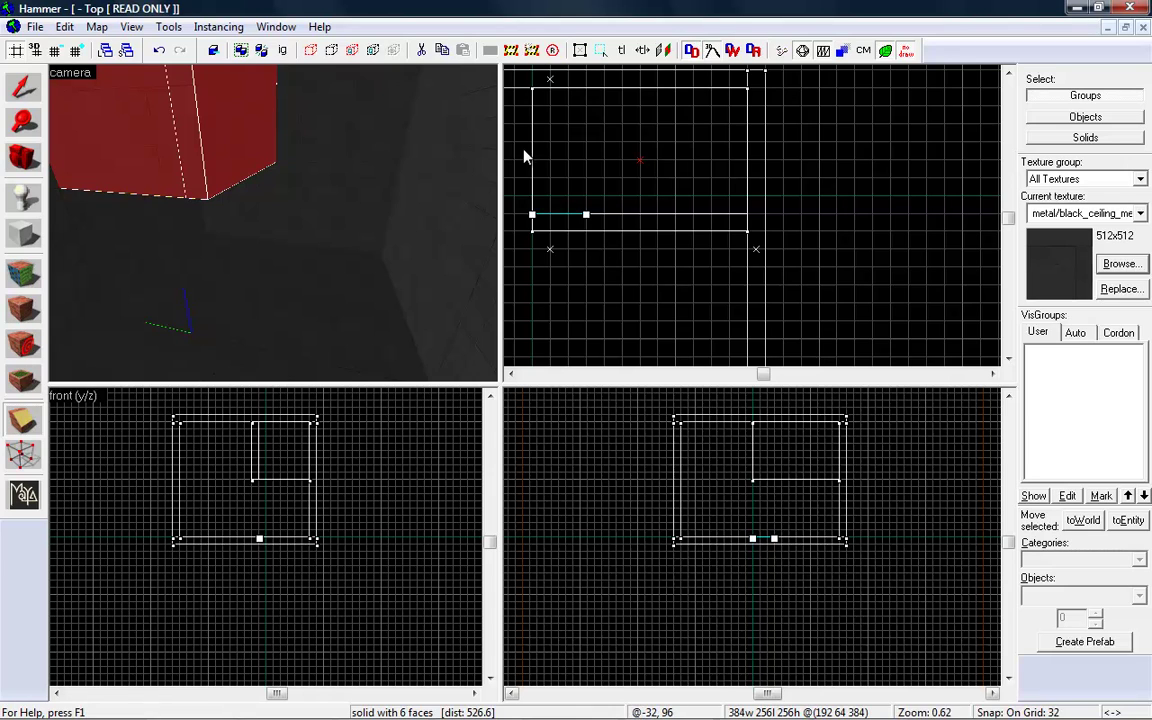
pyautogui.press('Return')
pyautogui.click(22, 86)
pyautogui.click(622, 286)
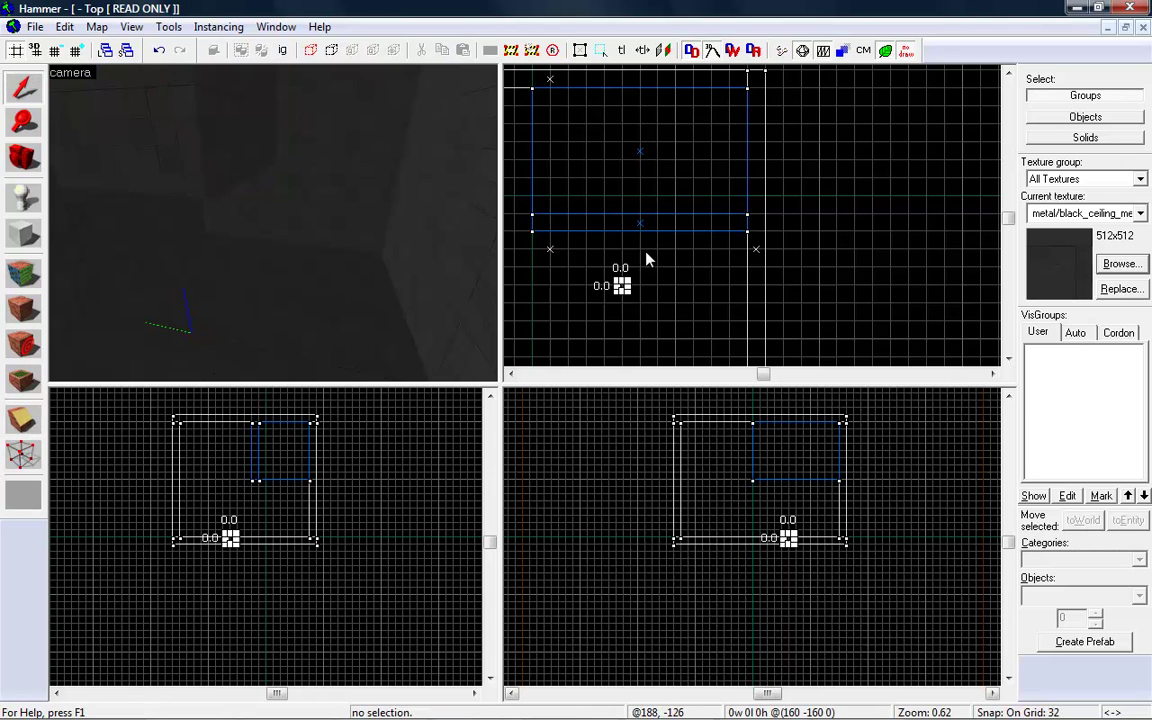
# Try to stretch the larger, 224-unit-deep part of the split block down to the floor, and undo the change.
pyautogui.click(643, 228)
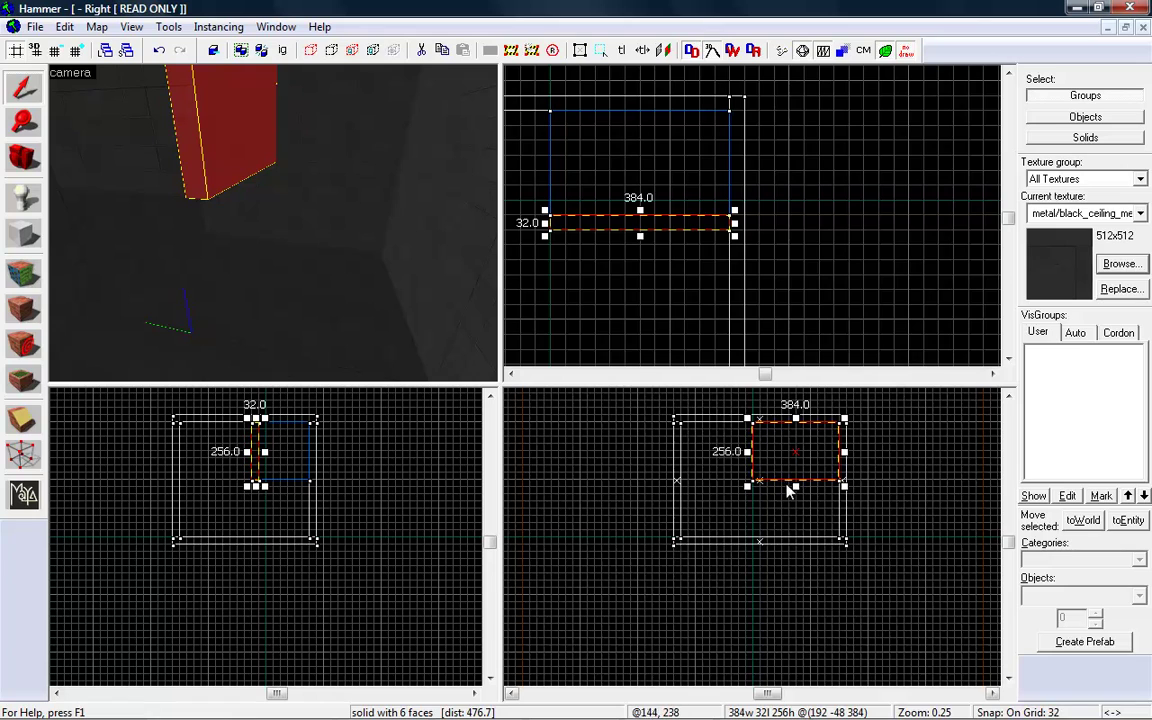
pyautogui.scroll(1, 788, 486)
pyautogui.click(793, 480)
pyautogui.moveTo(797, 485); pyautogui.dragTo(801, 545)
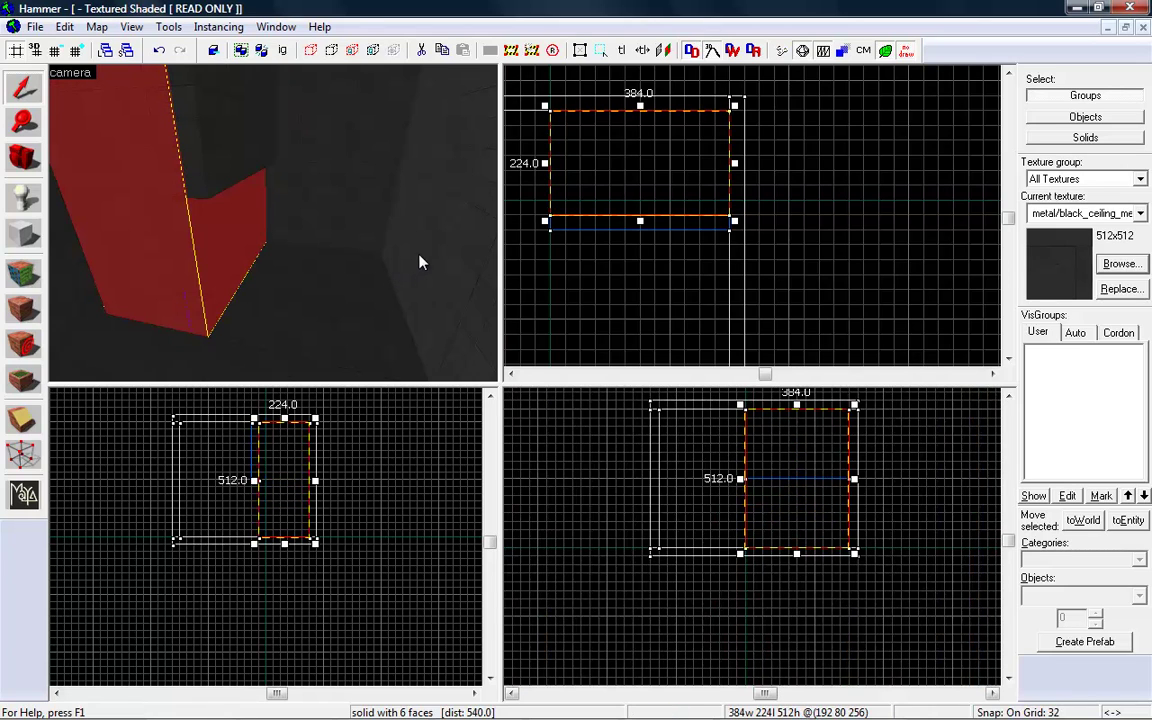
pyautogui.hotkey('ctrl', 'z')
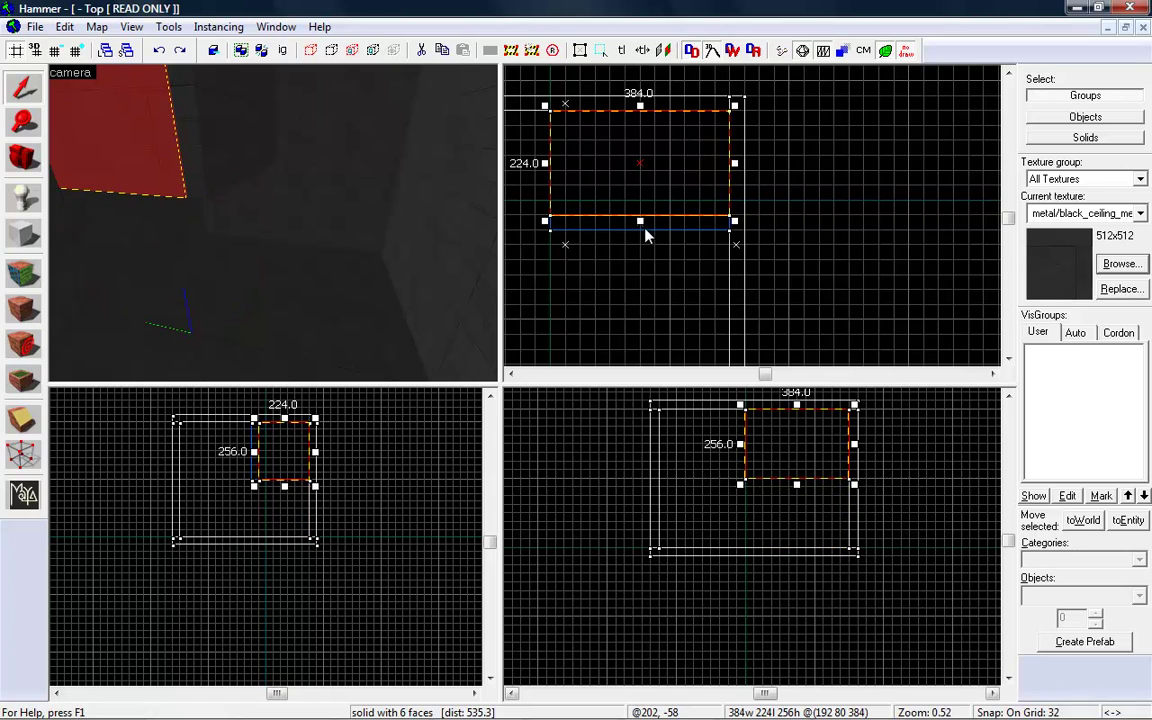
# Extend the 32-unit-thick slab down to the room's floor, making it 512 units high.
pyautogui.click(645, 232)
pyautogui.moveTo(797, 483); pyautogui.dragTo(797, 553)
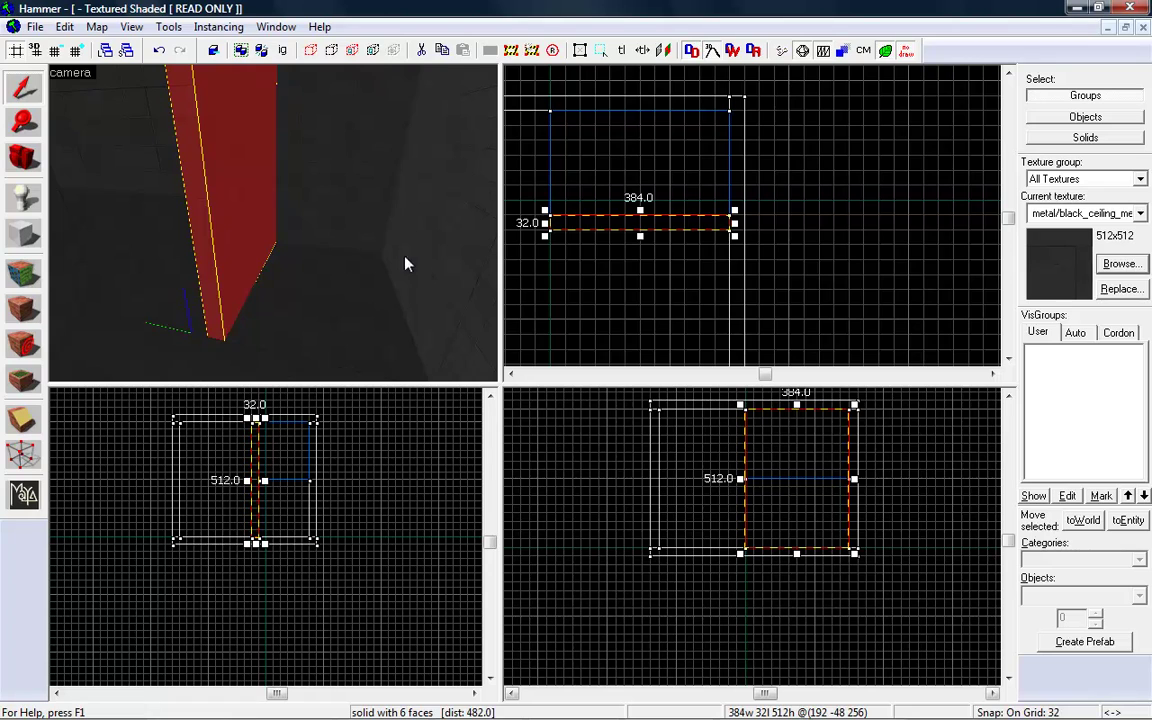
pyautogui.press('z')
pyautogui.press('w')
pyautogui.click(273, 223)
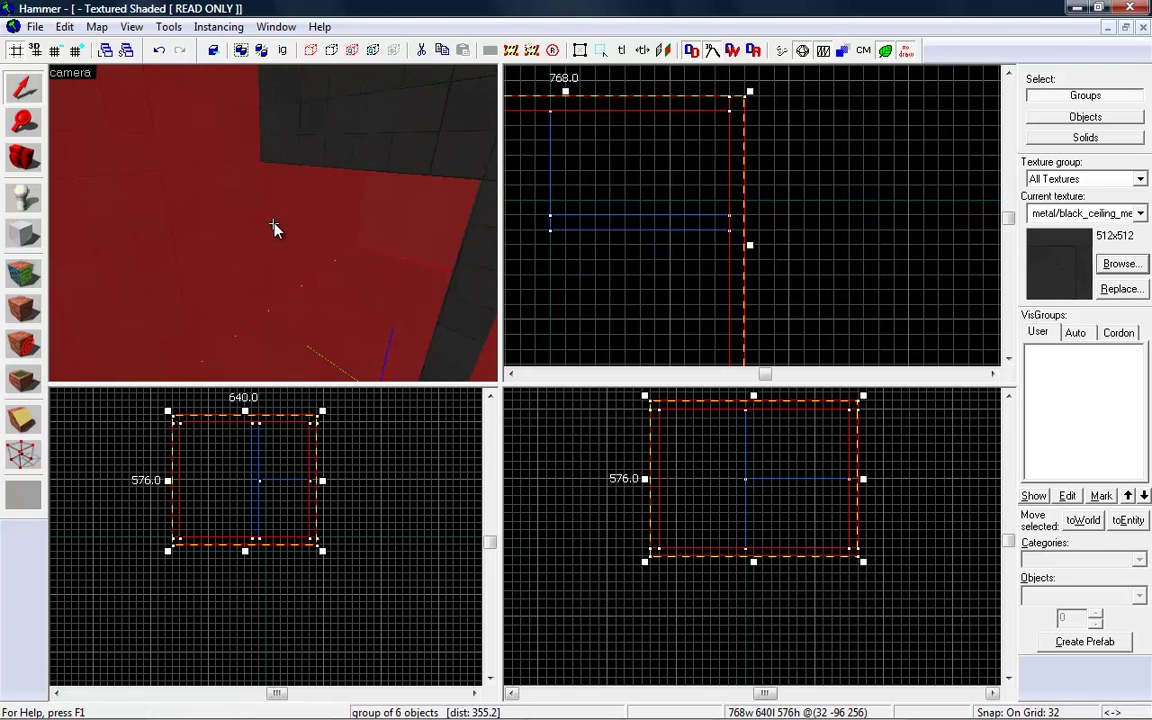
pyautogui.click(276, 229)
# Place an info_player_start entity on the floor beneath the overhanging block, behind the thin slab.
pyautogui.press('w')
pyautogui.press('s')
pyautogui.press('z')
pyautogui.hotkey('shift', 'e')
pyautogui.click(257, 238)
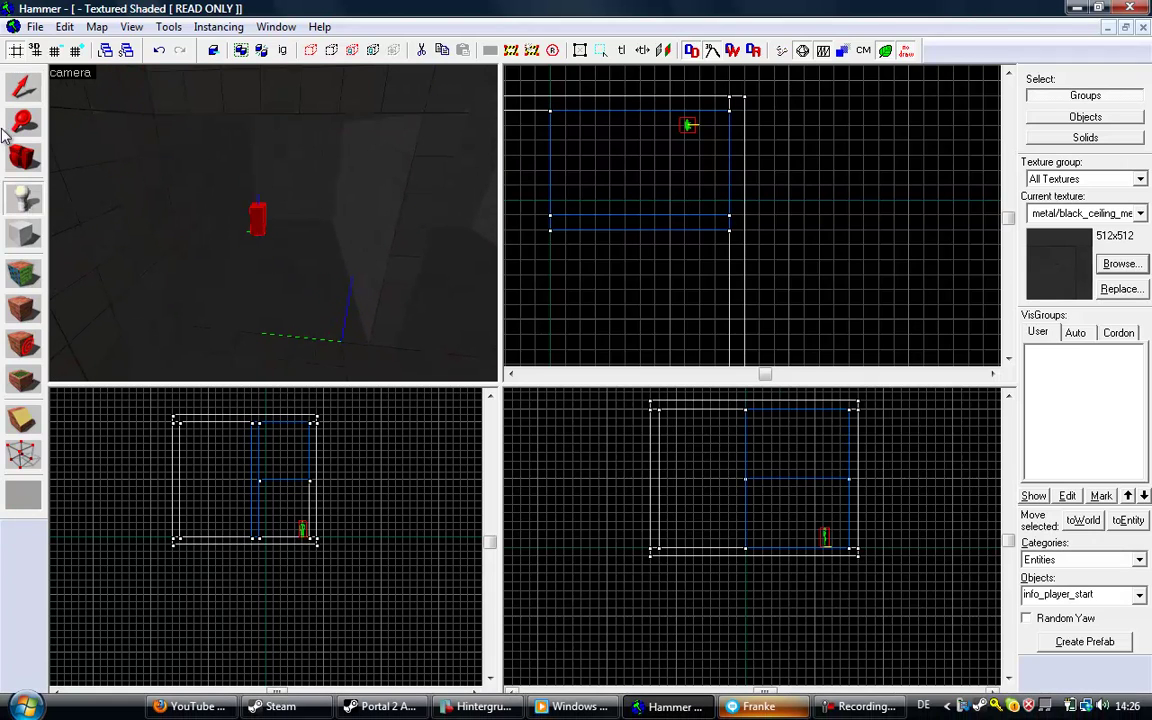
pyautogui.click(759, 708)
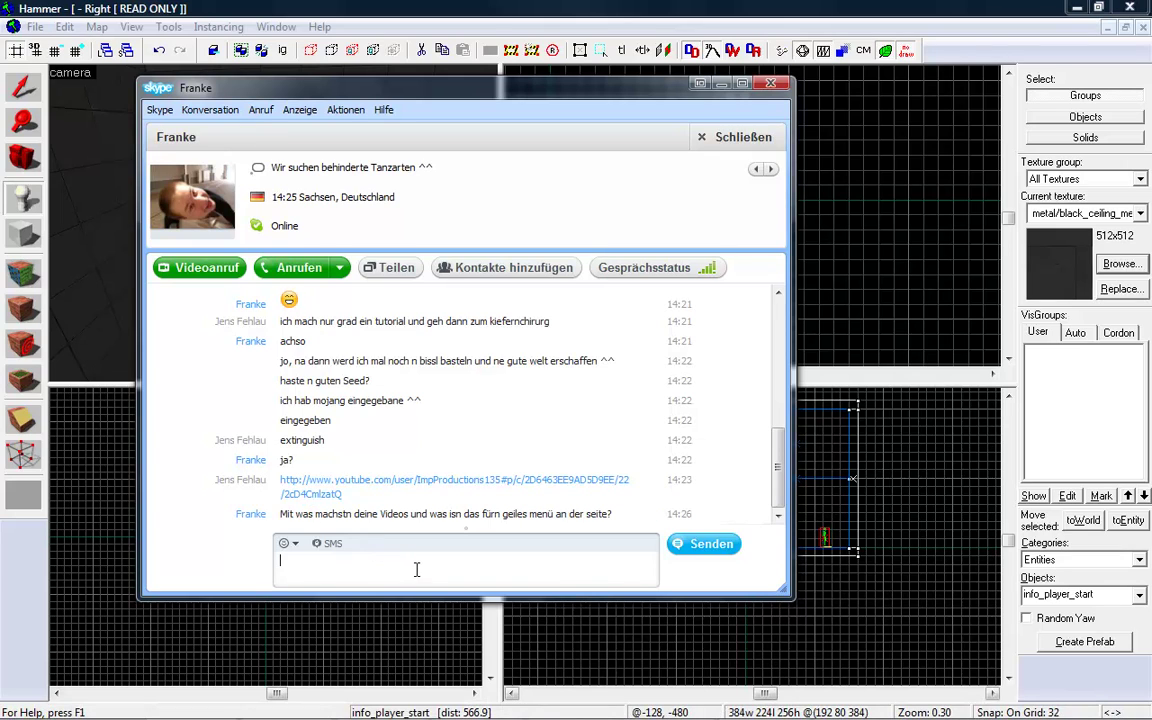
pyautogui.click(732, 6)
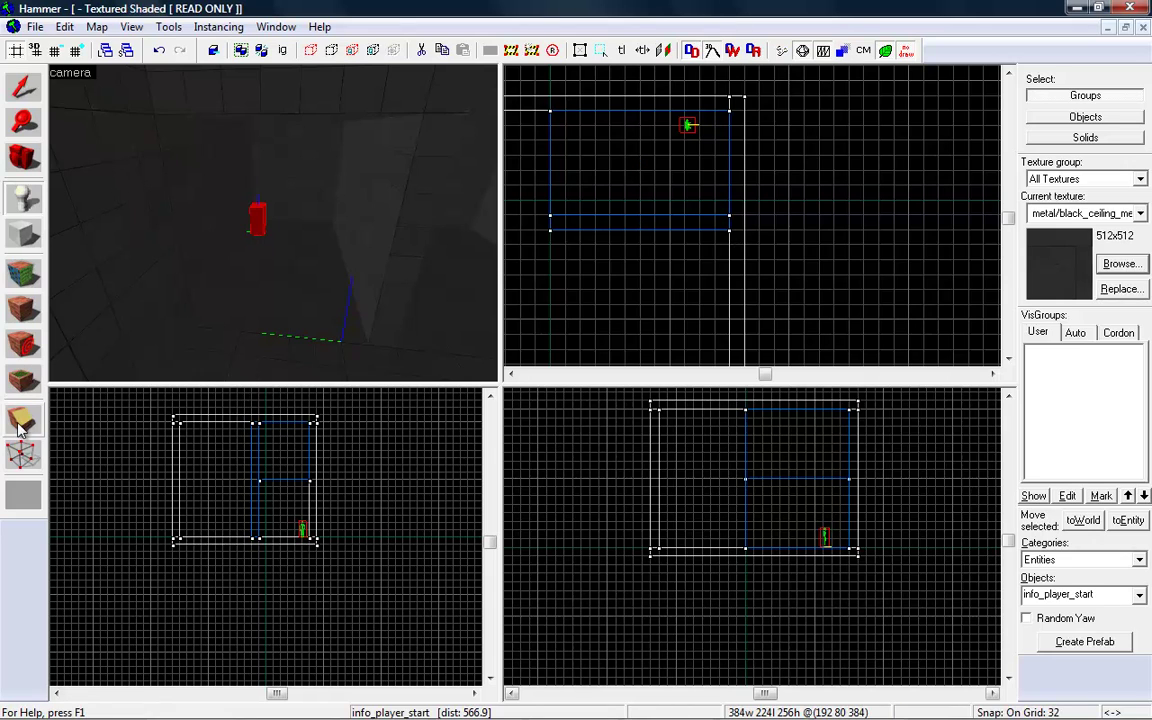
# Place a second entity on the floor beneath the overhanging block, near its open end, and change its class to prop_dynamic.
pyautogui.click(264, 300)
pyautogui.hotkey('shift', 's')
pyautogui.doubleClick(257, 289)
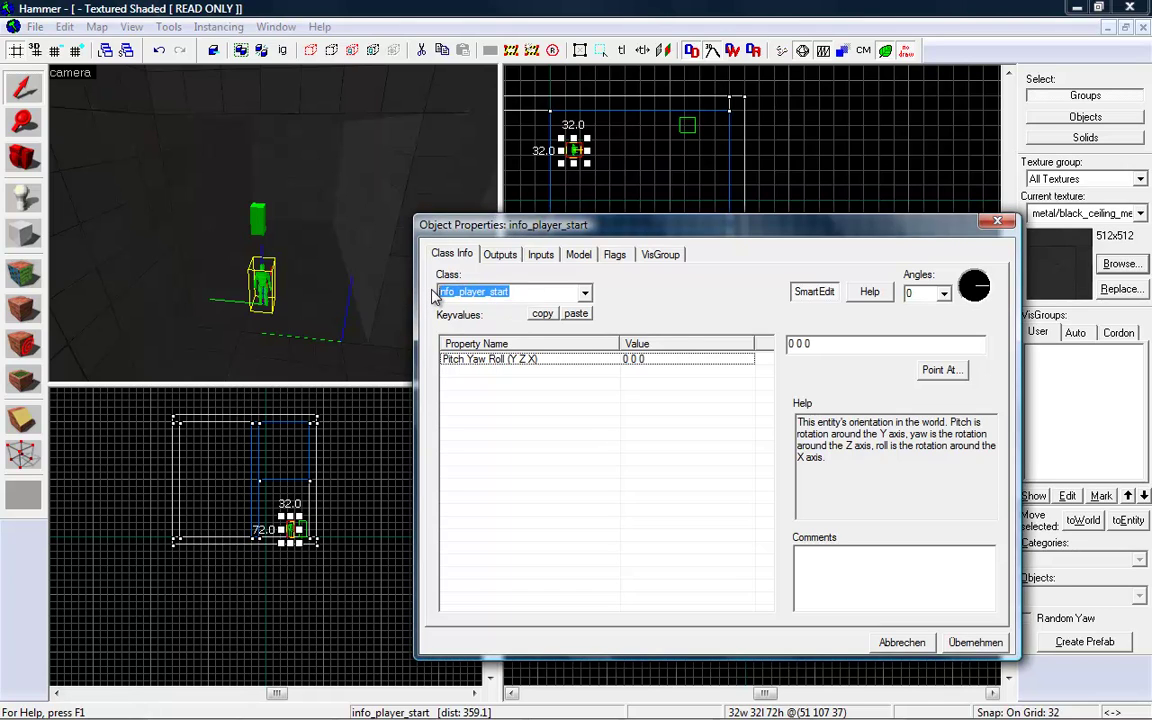
pyautogui.write('dy')
pyautogui.click(499, 357)
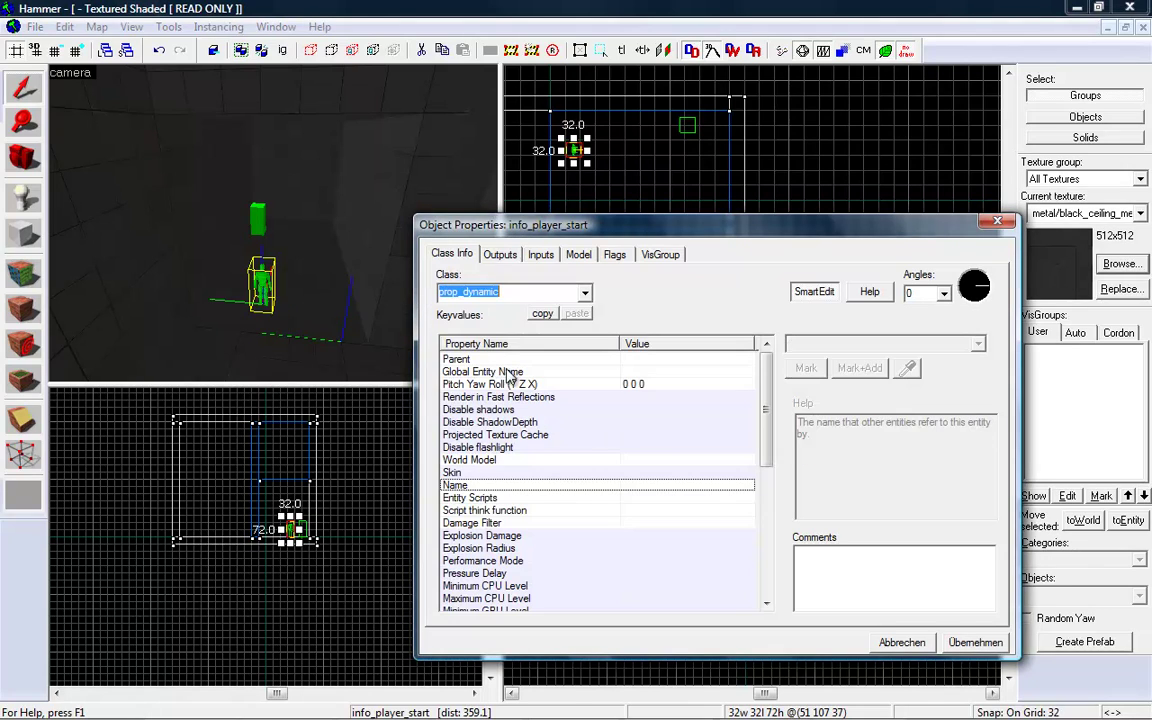
pyautogui.click(965, 641)
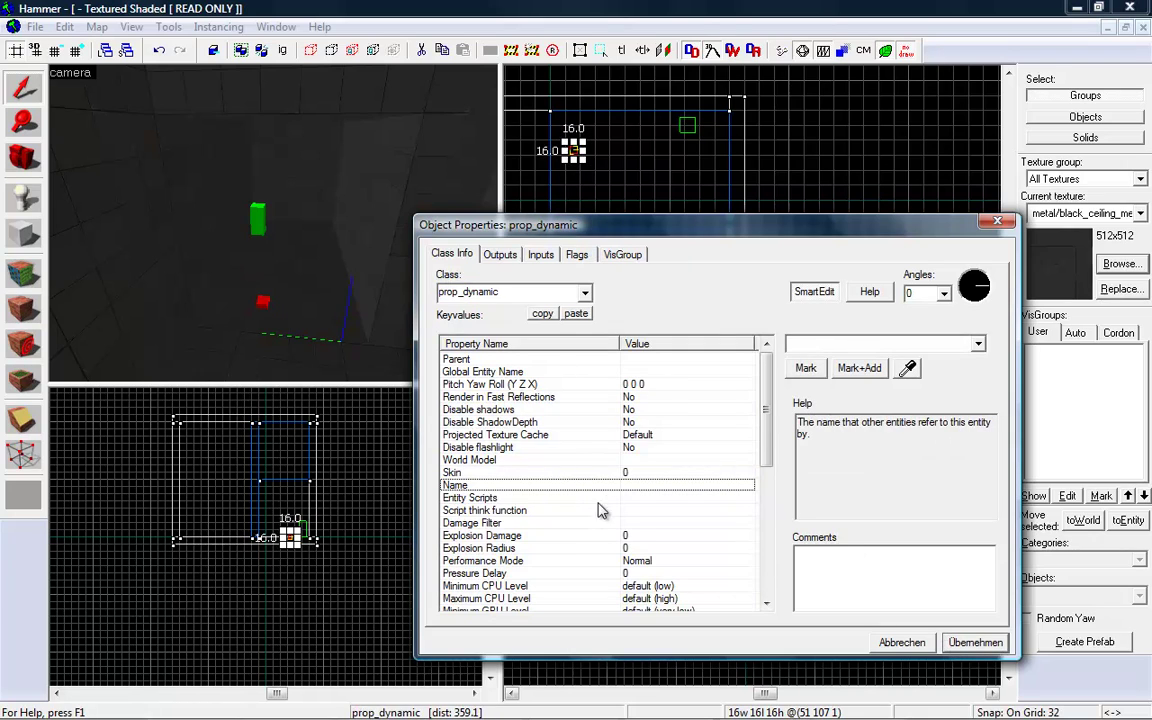
# Name the prop_dynamic entity freakinawesome.
pyautogui.click(818, 344)
pyautogui.write('freakinawesome')
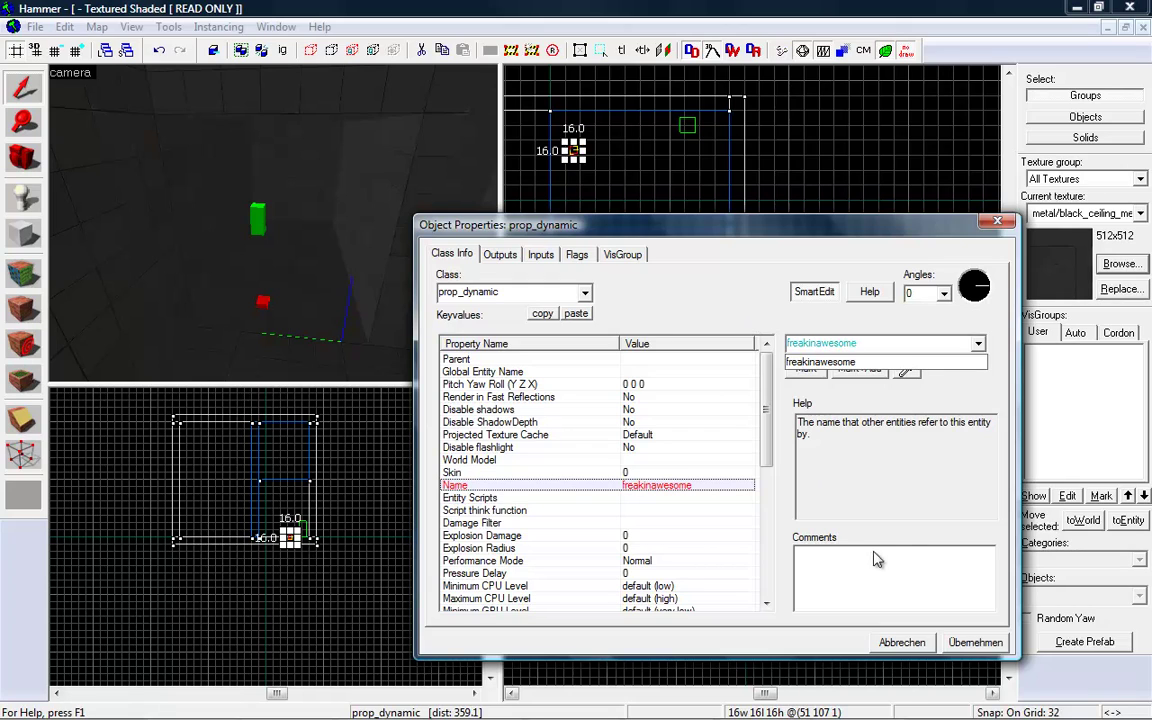
pyautogui.click(978, 643)
pyautogui.click(976, 642)
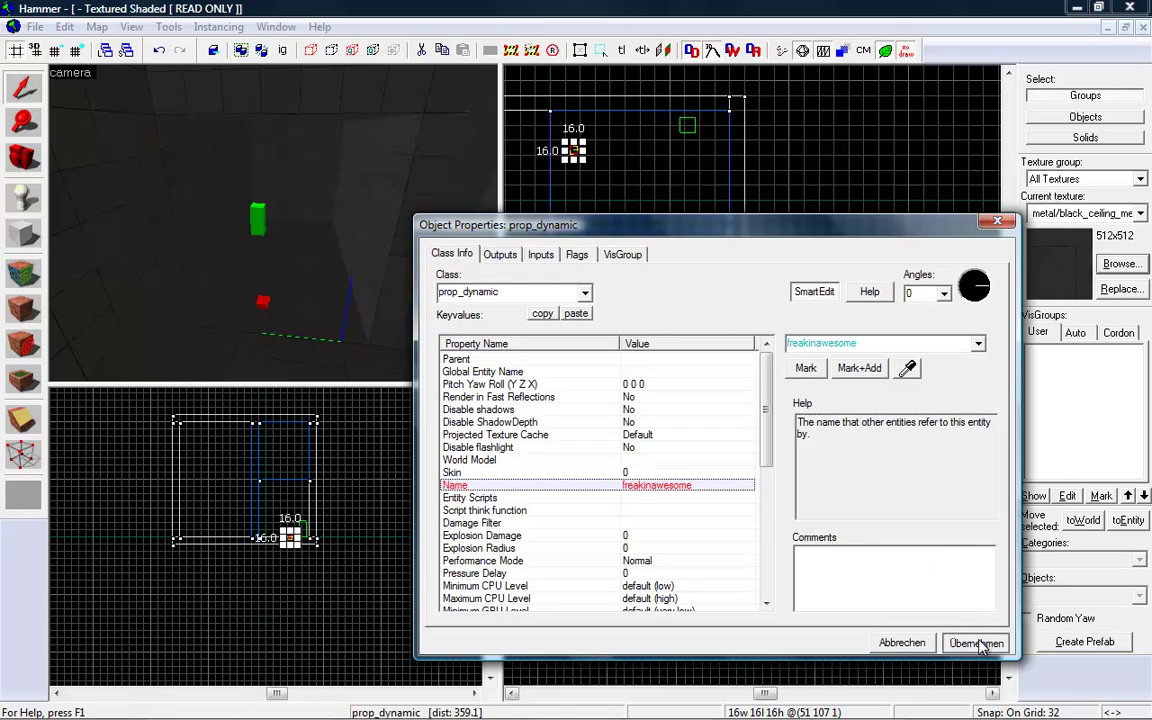
# Assign the model models/props/portal_door_combined.mdl as the prop's world model, previewing neighbouring door models first.
pyautogui.click(616, 460)
pyautogui.click(826, 373)
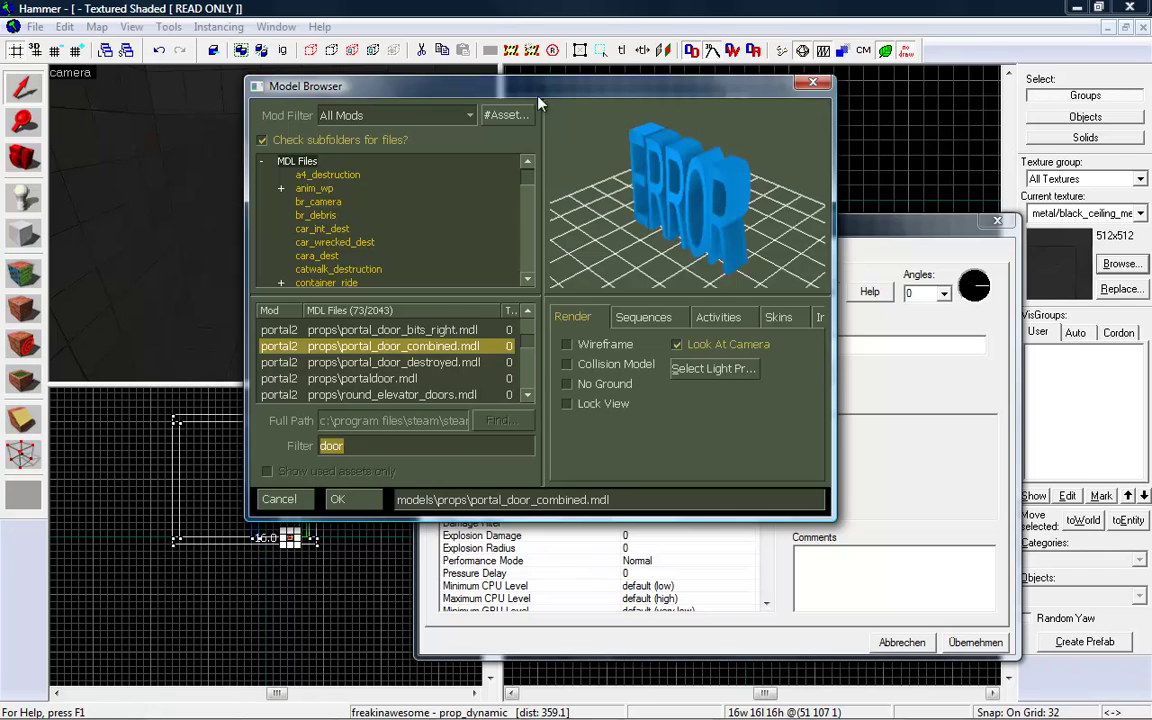
pyautogui.moveTo(479, 92); pyautogui.dragTo(566, 88)
pyautogui.click(499, 370)
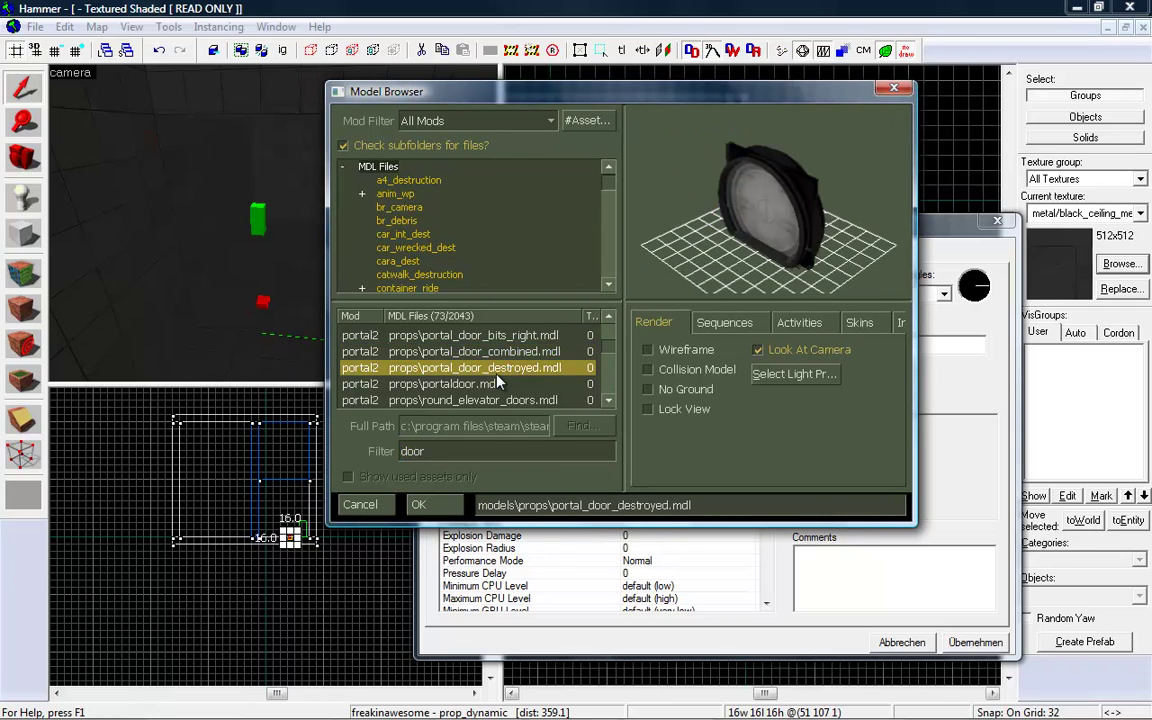
pyautogui.click(445, 384)
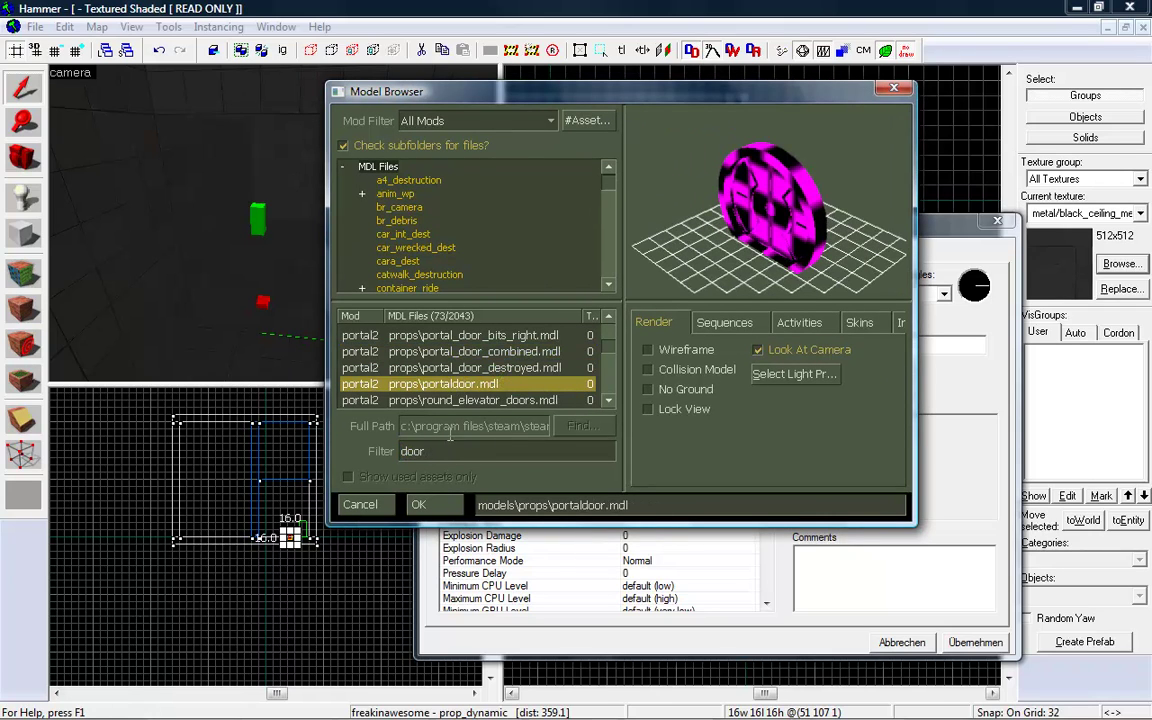
pyautogui.doubleClick(480, 351)
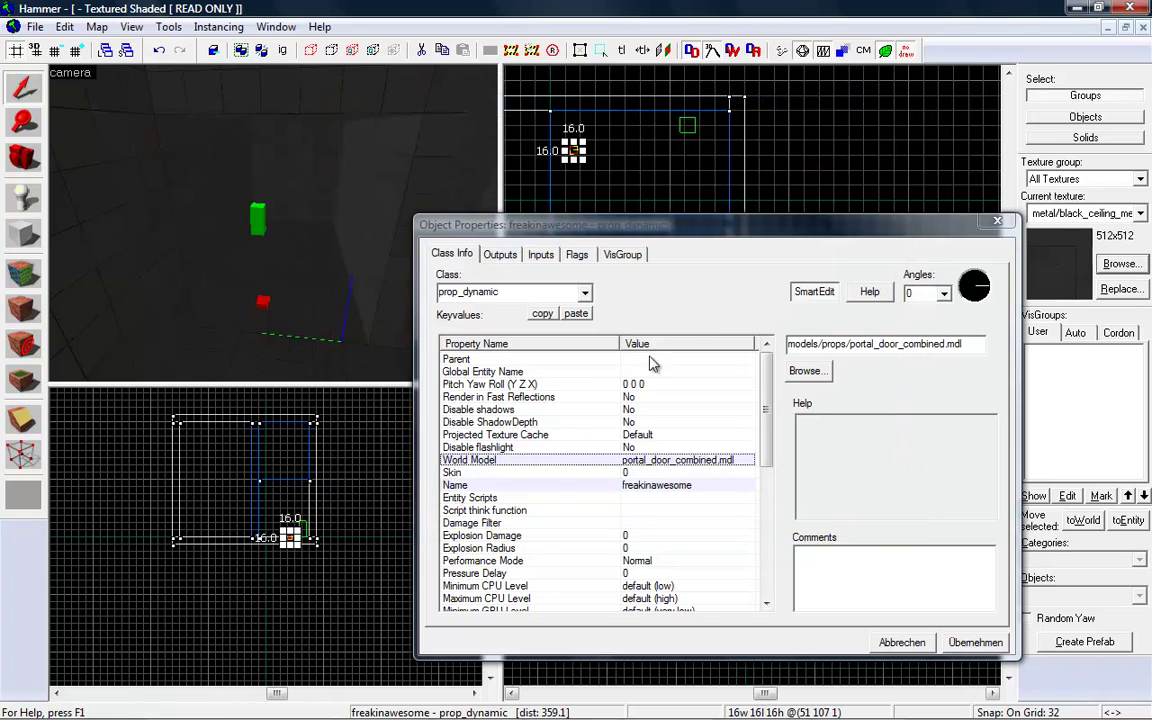
pyautogui.click(975, 642)
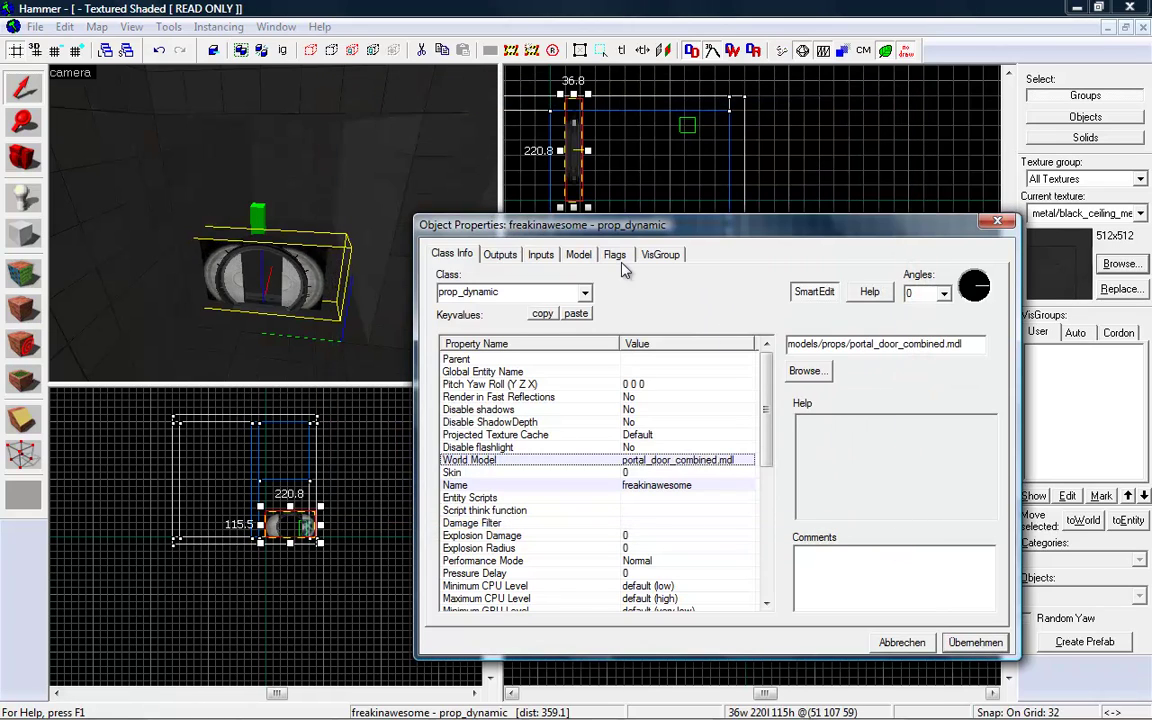
# Set the door model's sequence to idleclose and close its properties.
pyautogui.click(578, 254)
pyautogui.click(660, 286)
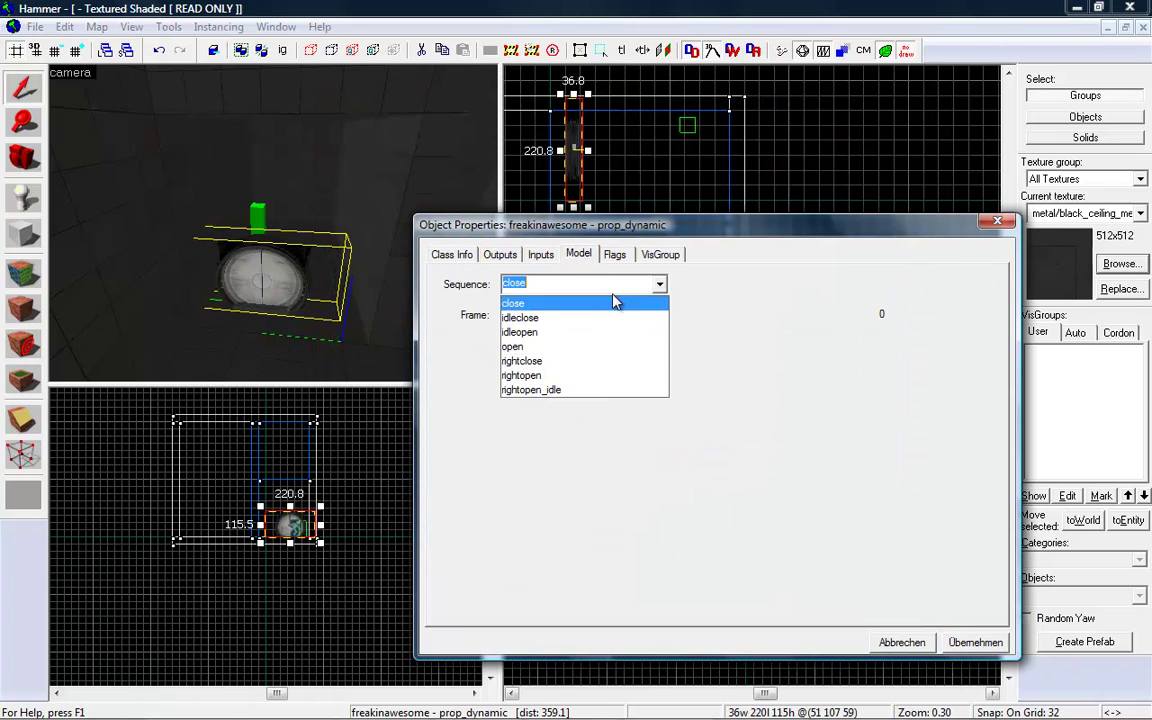
pyautogui.click(545, 320)
pyautogui.press('Down')
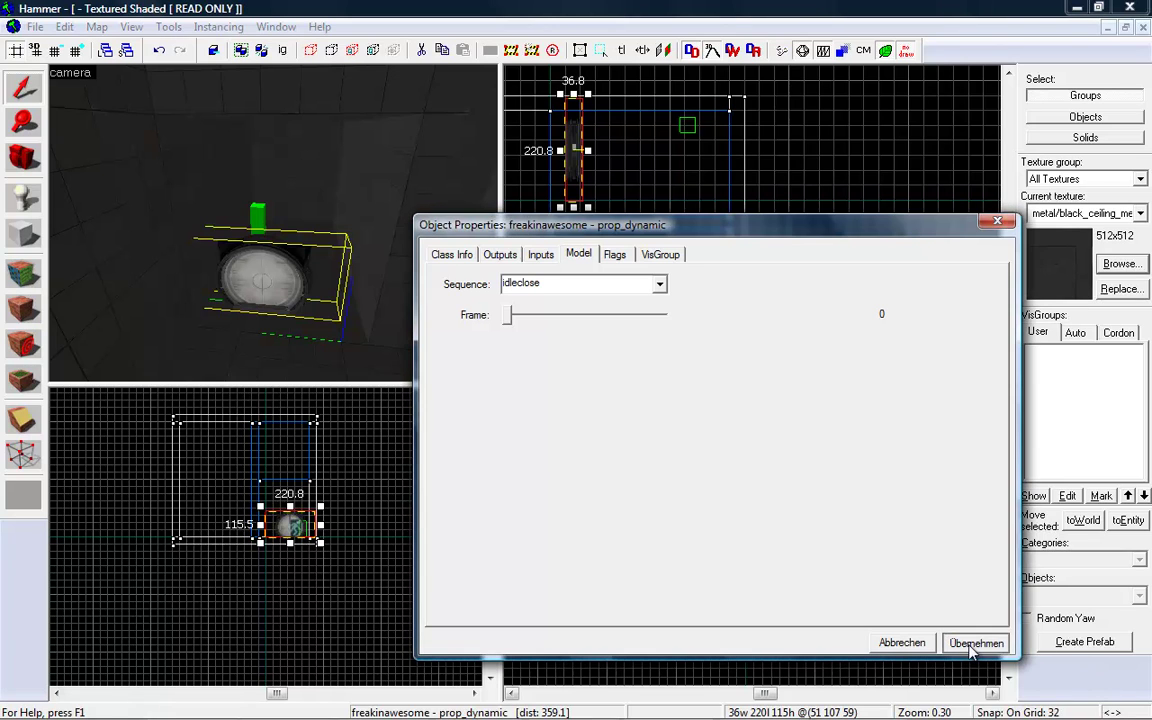
pyautogui.click(975, 642)
pyautogui.click(997, 220)
# Rotate the door prop 180 degrees so its exit sign faces the room, and move it closer to the overhang's open end.
pyautogui.scroll(7, 583, 187)
pyautogui.press('Left')
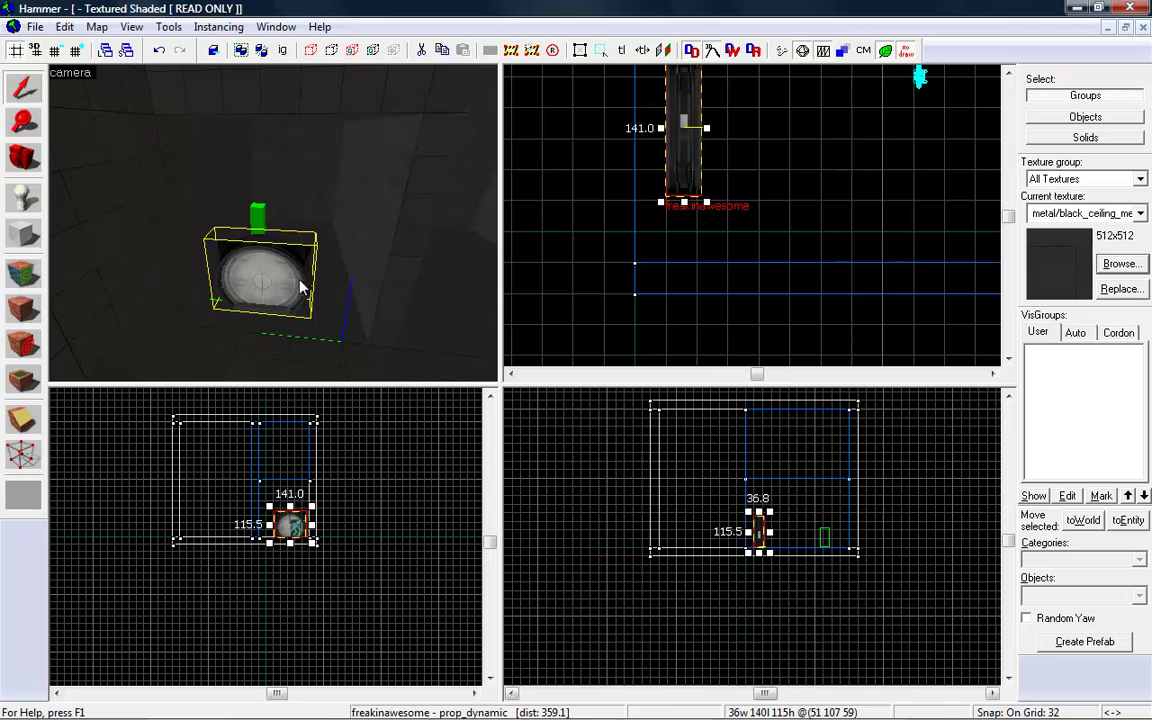
pyautogui.press('Up')
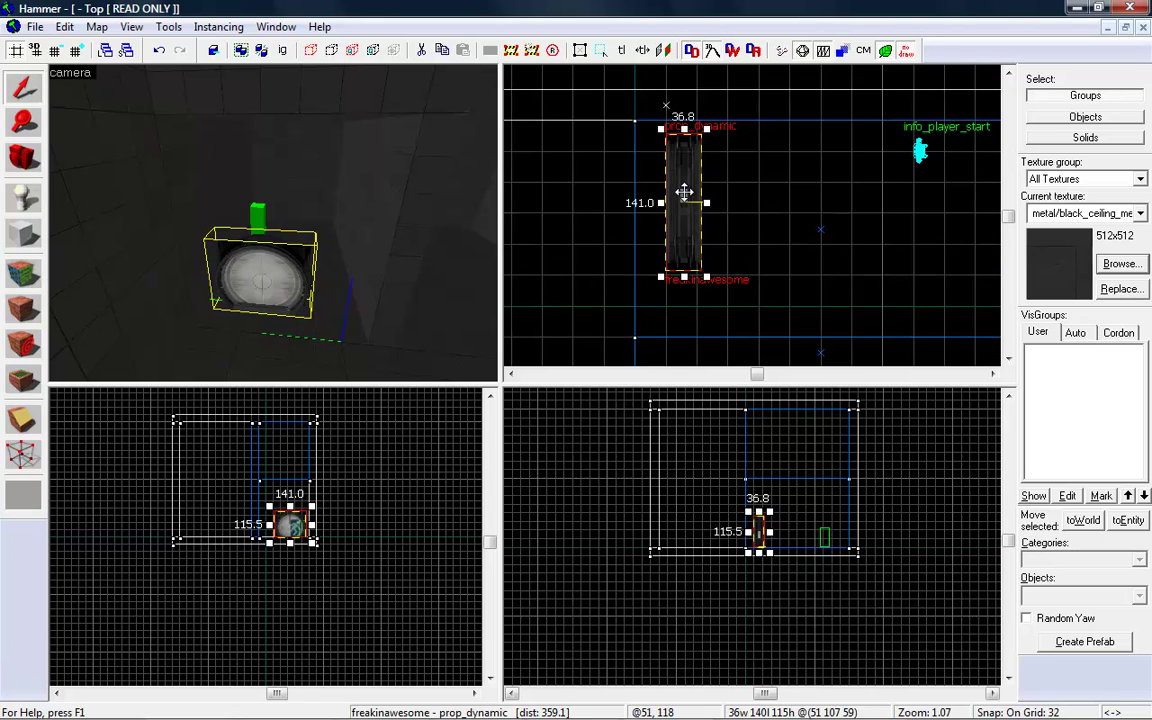
pyautogui.click(684, 191)
pyautogui.moveTo(706, 130); pyautogui.dragTo(666, 303)
pyautogui.moveTo(682, 180); pyautogui.dragTo(672, 205)
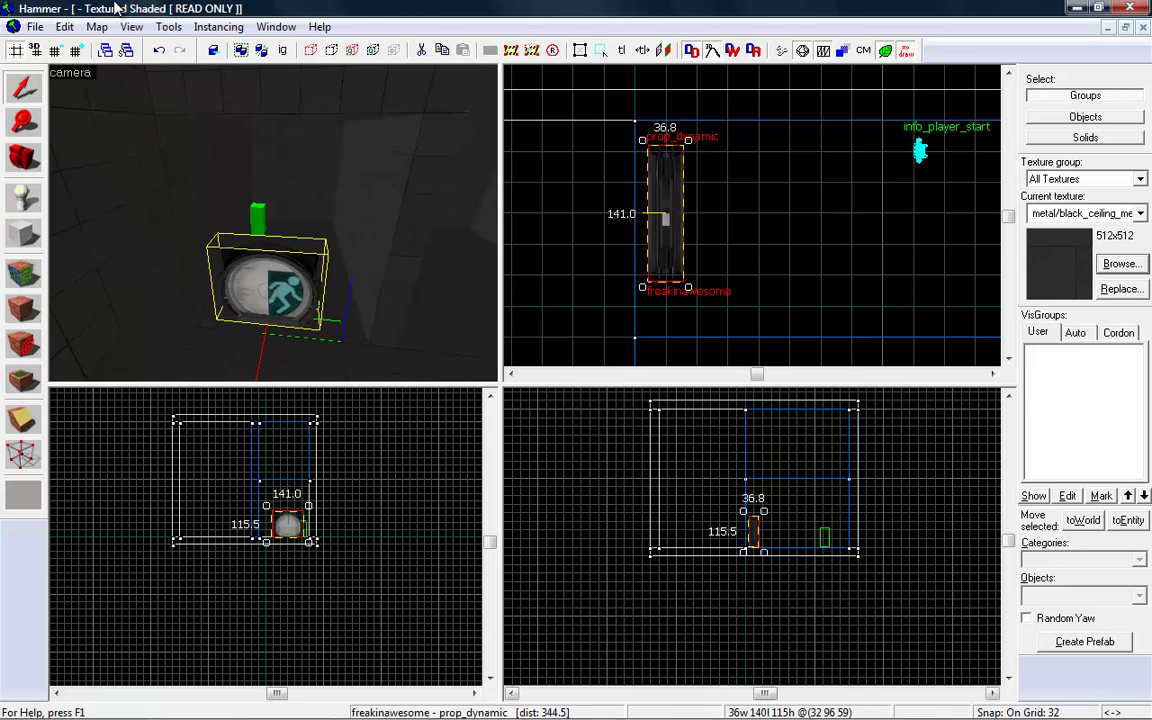
# Reduce the grid size to 16 and move the door to the overhang's open end, centred between the room wall and the slab.
pyautogui.scroll(-1, 704, 214)
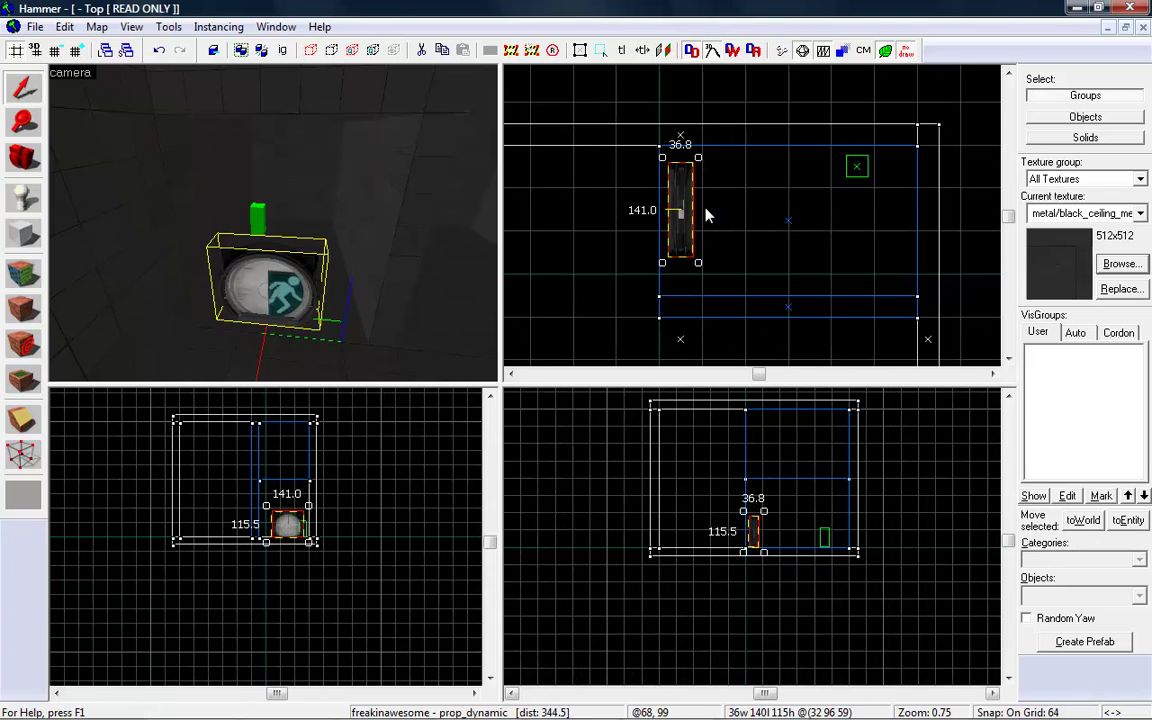
pyautogui.scroll(2, 740, 238)
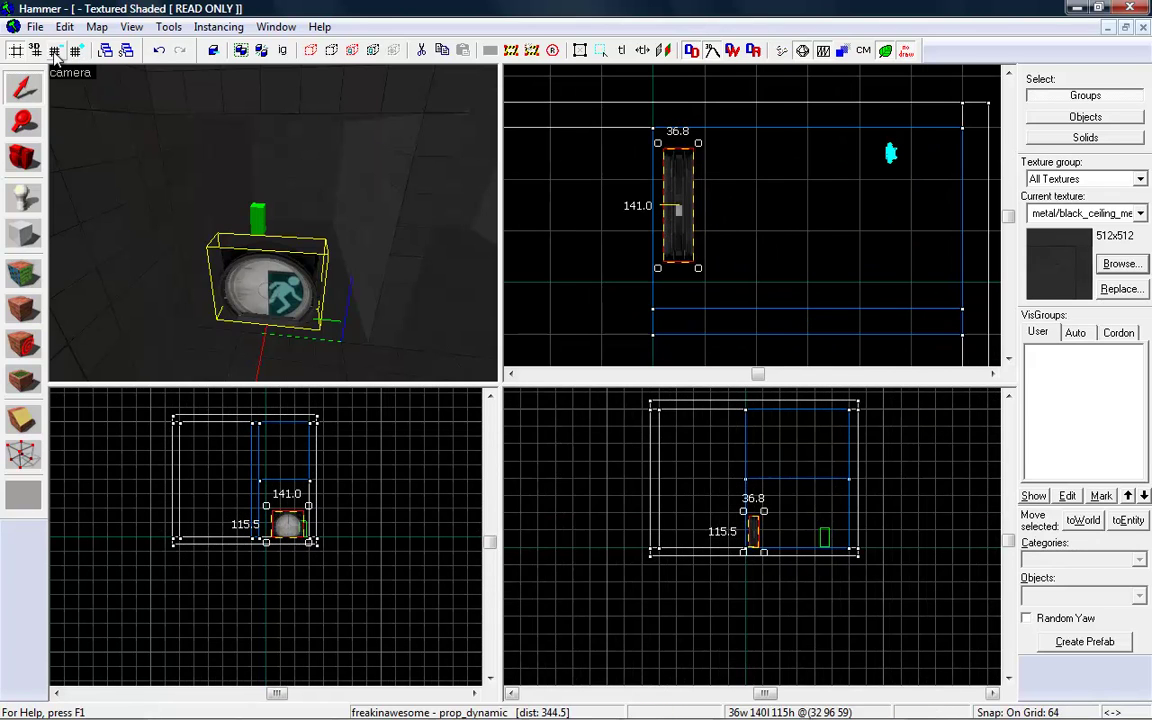
pyautogui.click(56, 53)
pyautogui.click(56, 53)
pyautogui.scroll(1, 710, 200)
pyautogui.press('Up')
pyautogui.press('Down')
pyautogui.press('Down')
pyautogui.press('Up')
pyautogui.moveTo(674, 212); pyautogui.dragTo(661, 221)
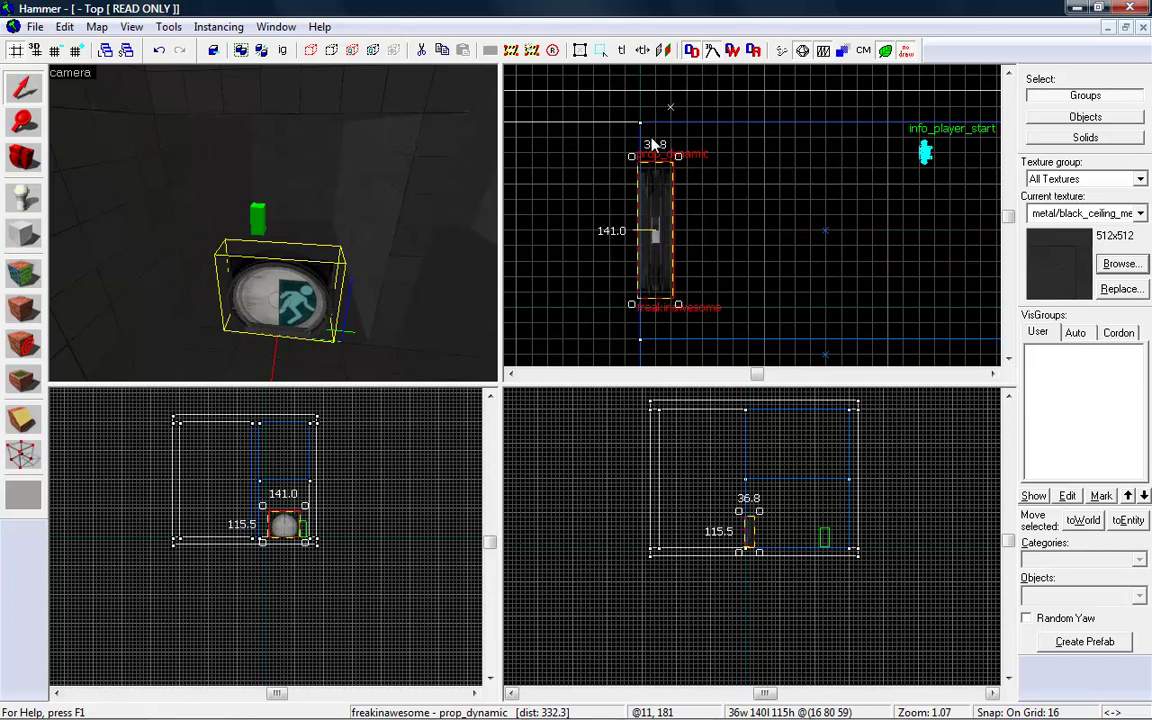
# Examine the door's fit between the room wall and the thin slab from several angles in the 3D view.
pyautogui.press('z')
pyautogui.scroll(-5, 275, 228)
pyautogui.click(275, 228)
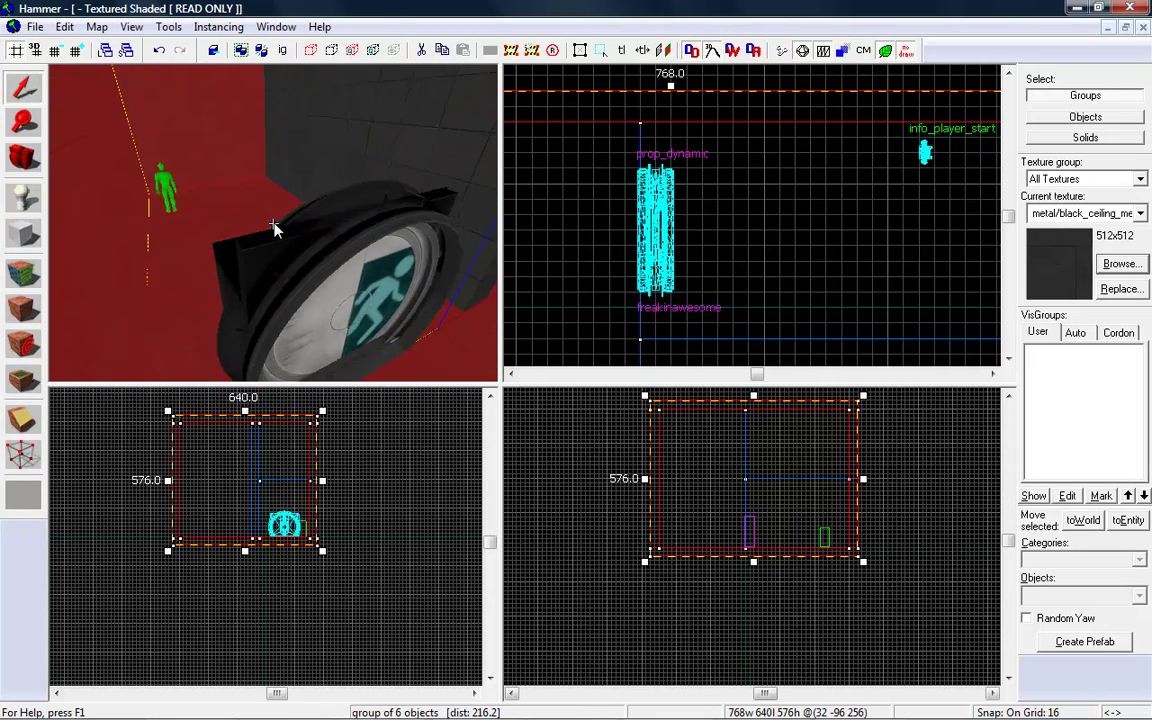
pyautogui.press('d')
pyautogui.press('s')
pyautogui.press('w')
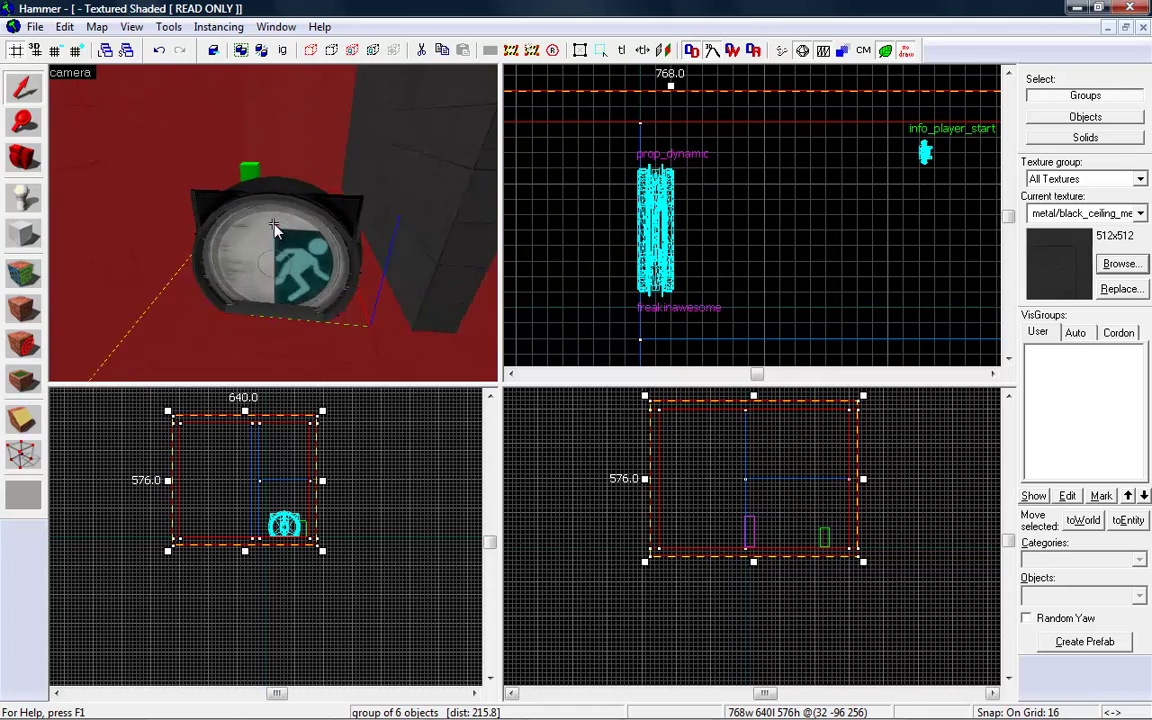
pyautogui.press('a')
pyautogui.press('z')
pyautogui.click(23, 238)
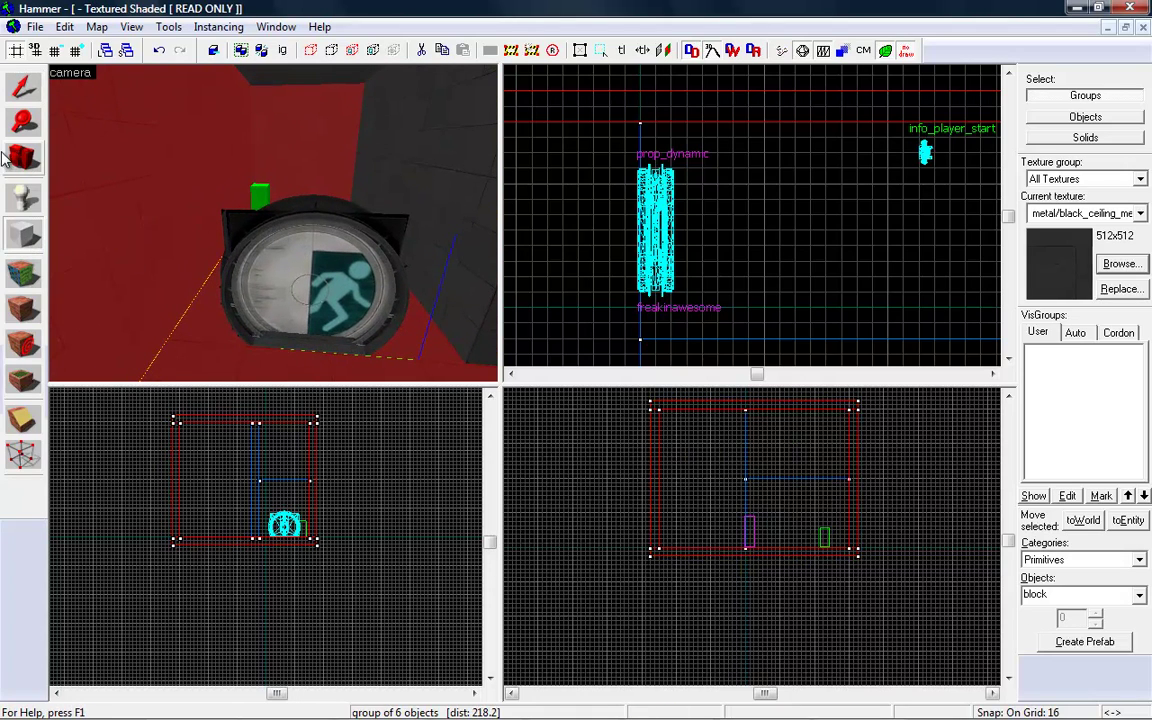
pyautogui.click(28, 425)
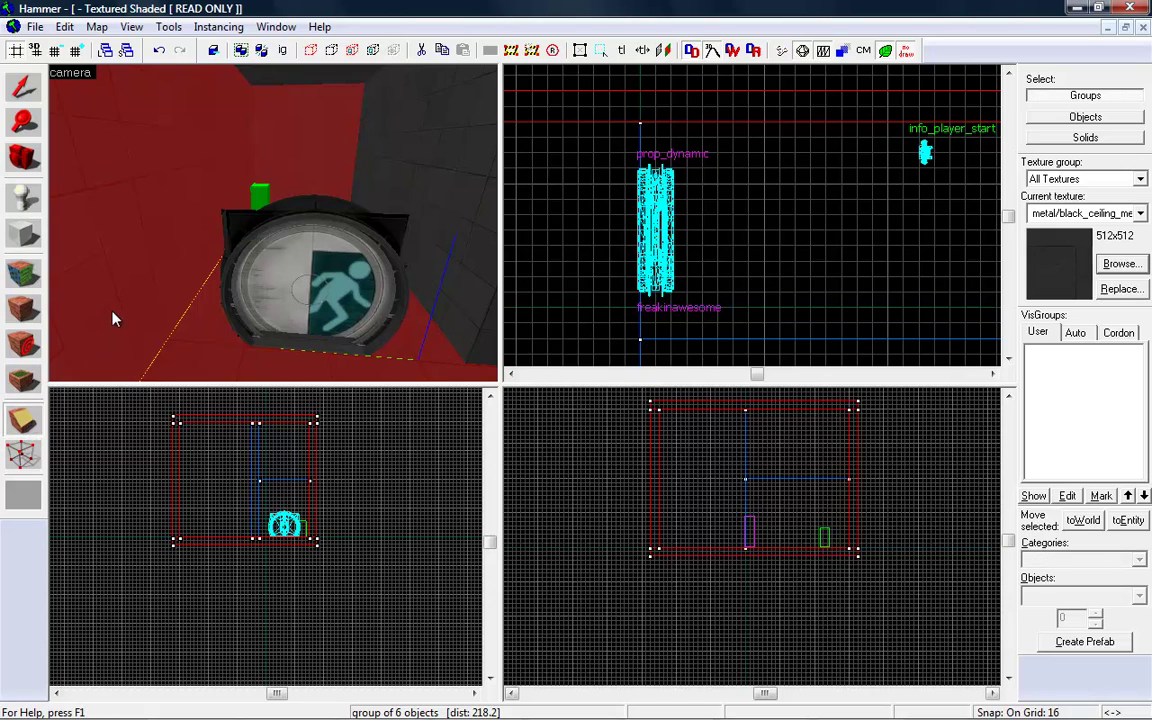
pyautogui.click(25, 89)
pyautogui.press('z')
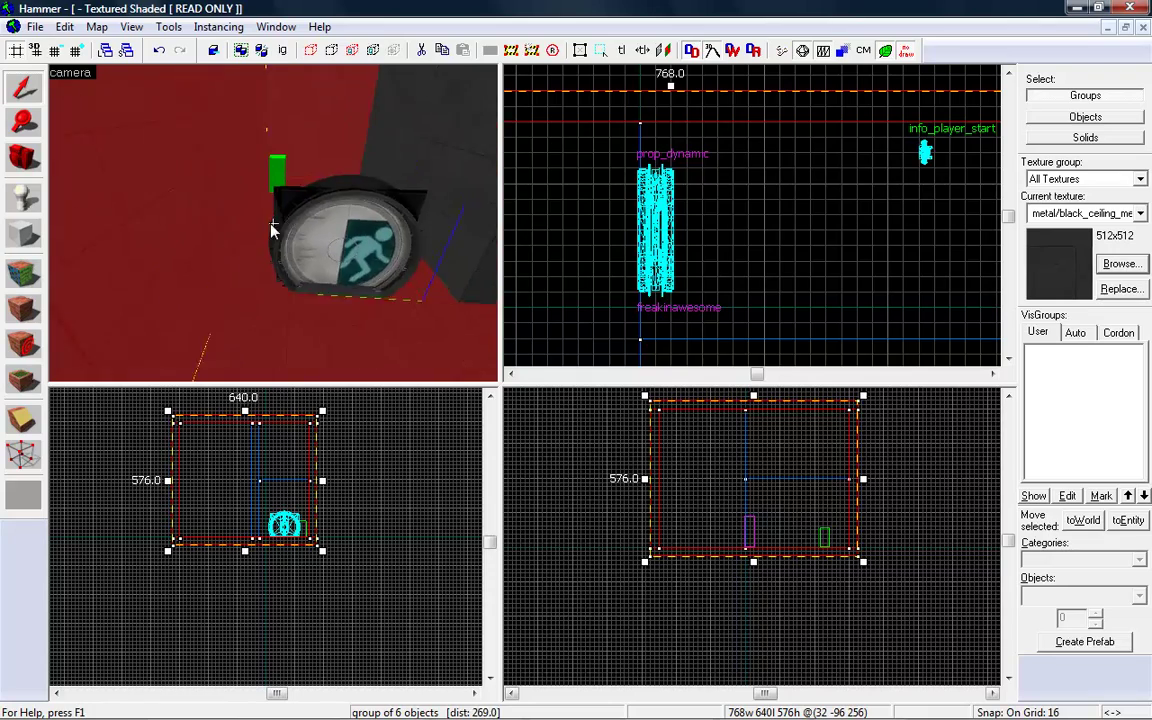
pyautogui.press('d')
pyautogui.press('a')
pyautogui.press('w')
pyautogui.press('s')
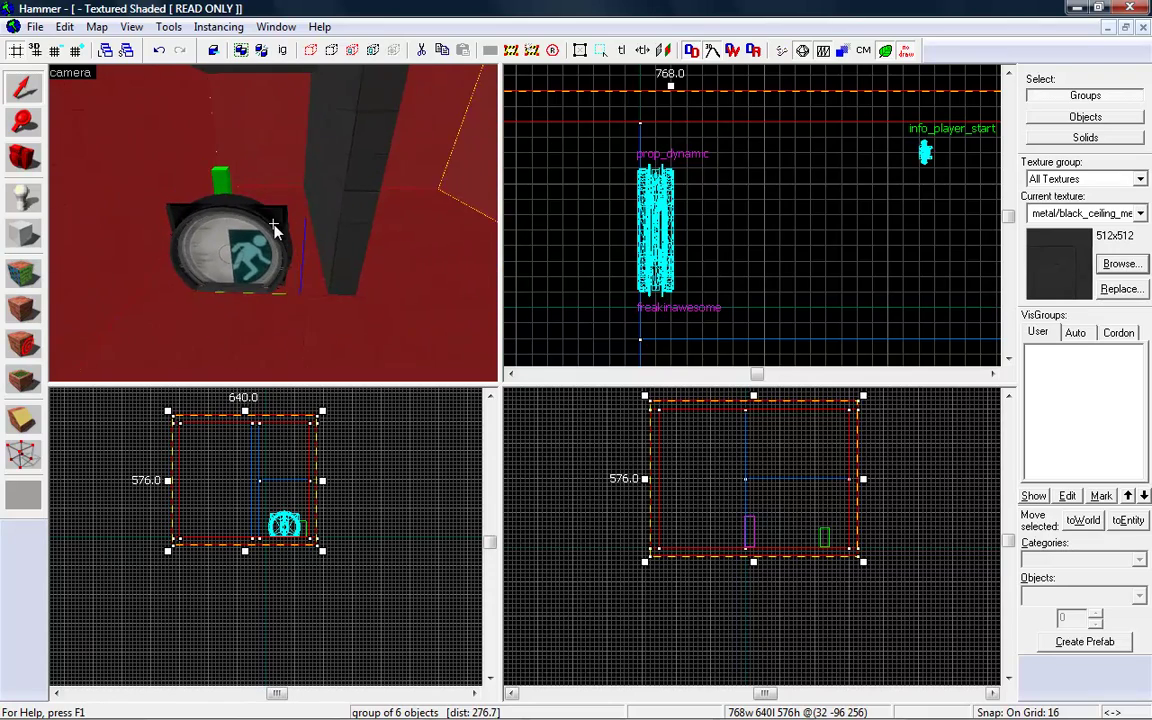
pyautogui.press('z')
# Filter the textures for "trigger" and make tools/toolstrigger the current texture for a new block.
pyautogui.click(30, 240)
pyautogui.click(1120, 263)
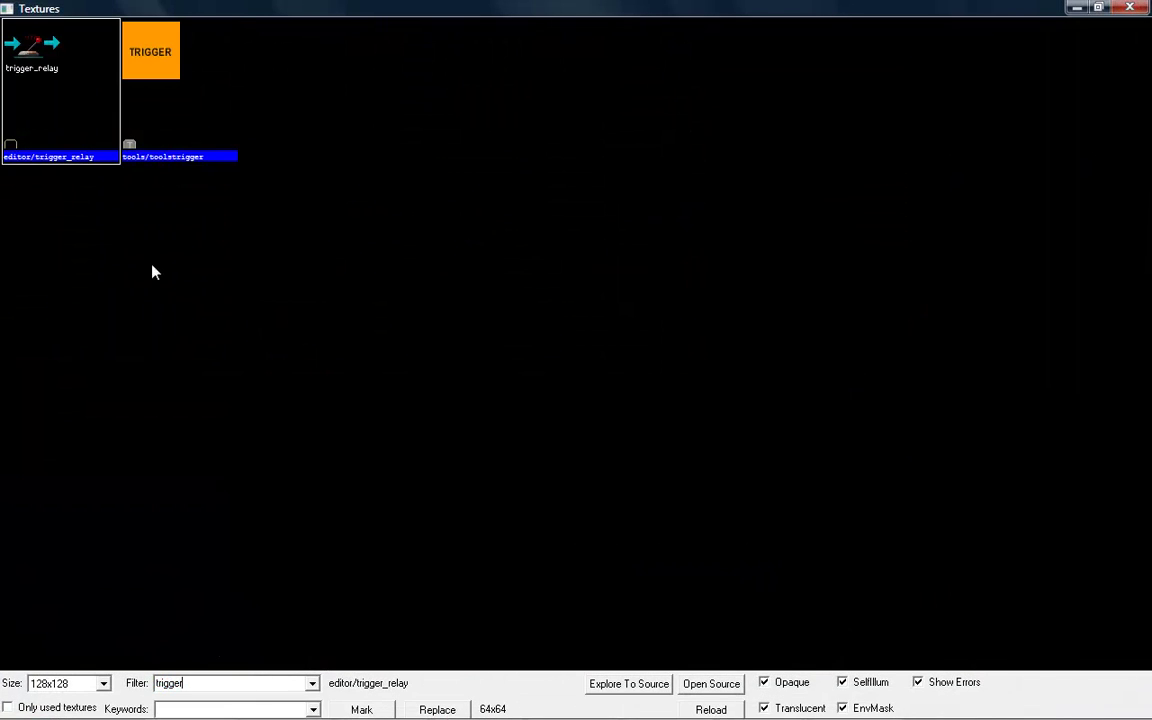
pyautogui.doubleClick(167, 80)
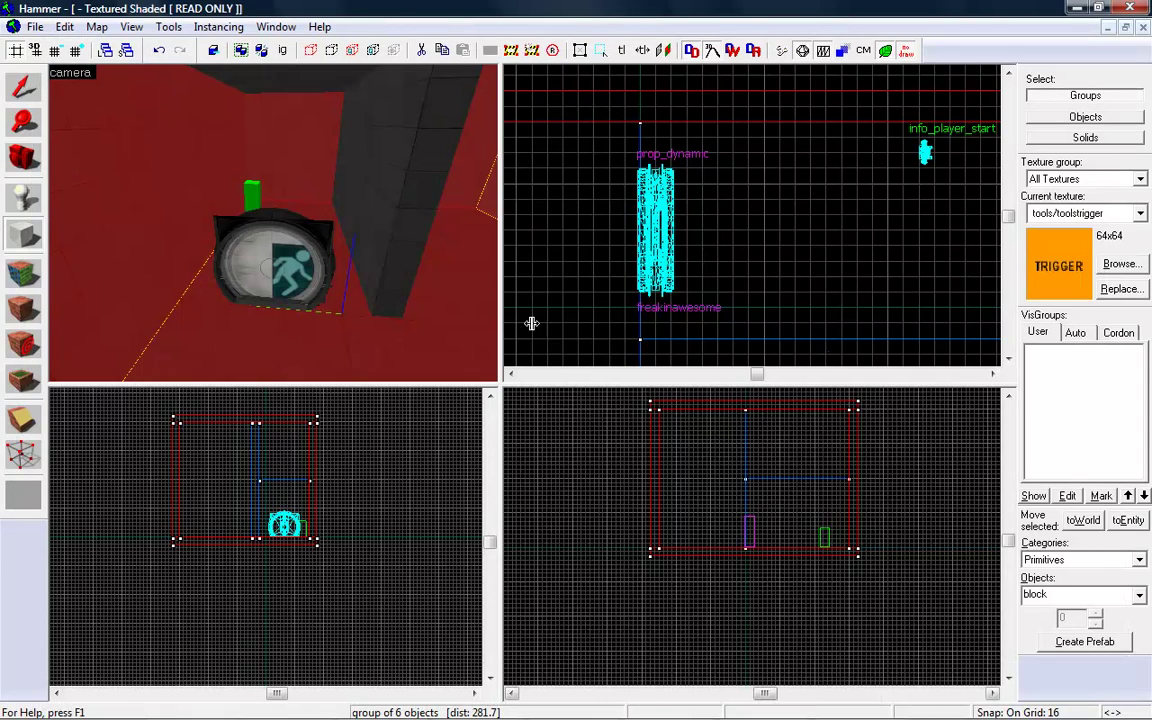
# Create a trigger-textured block 32 wide, 224 long and 576 high beside the door, on the player start's side, and select it.
pyautogui.scroll(5, 784, 515)
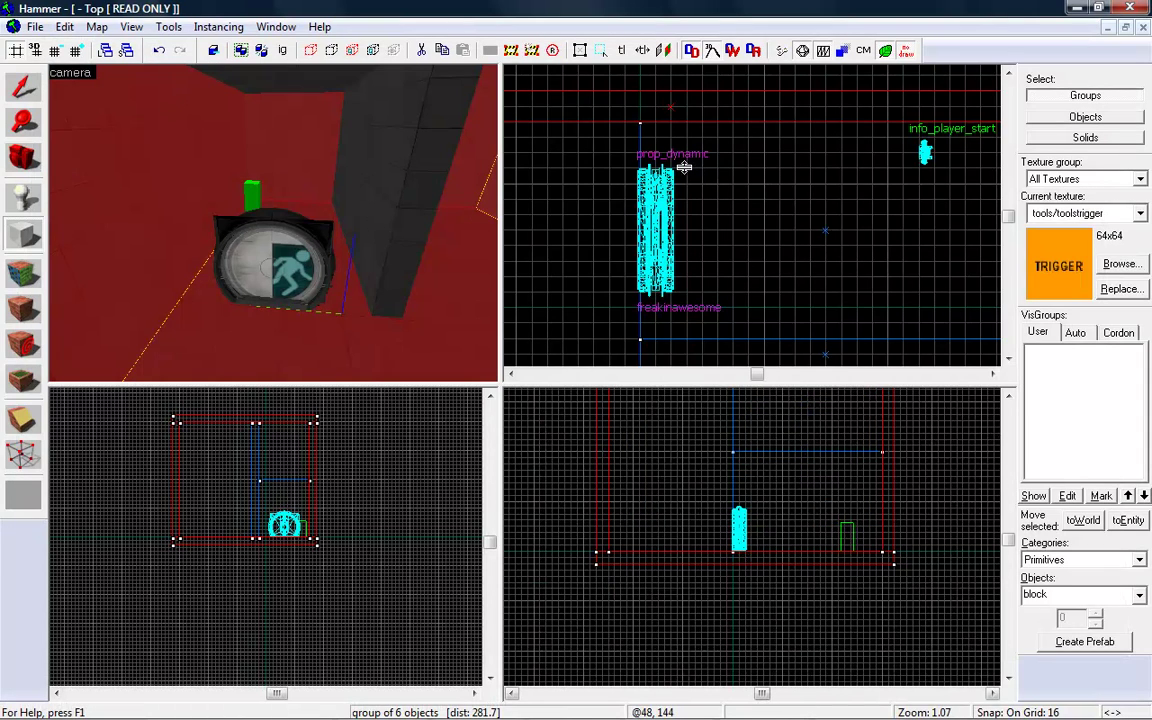
pyautogui.moveTo(673, 152); pyautogui.dragTo(700, 338)
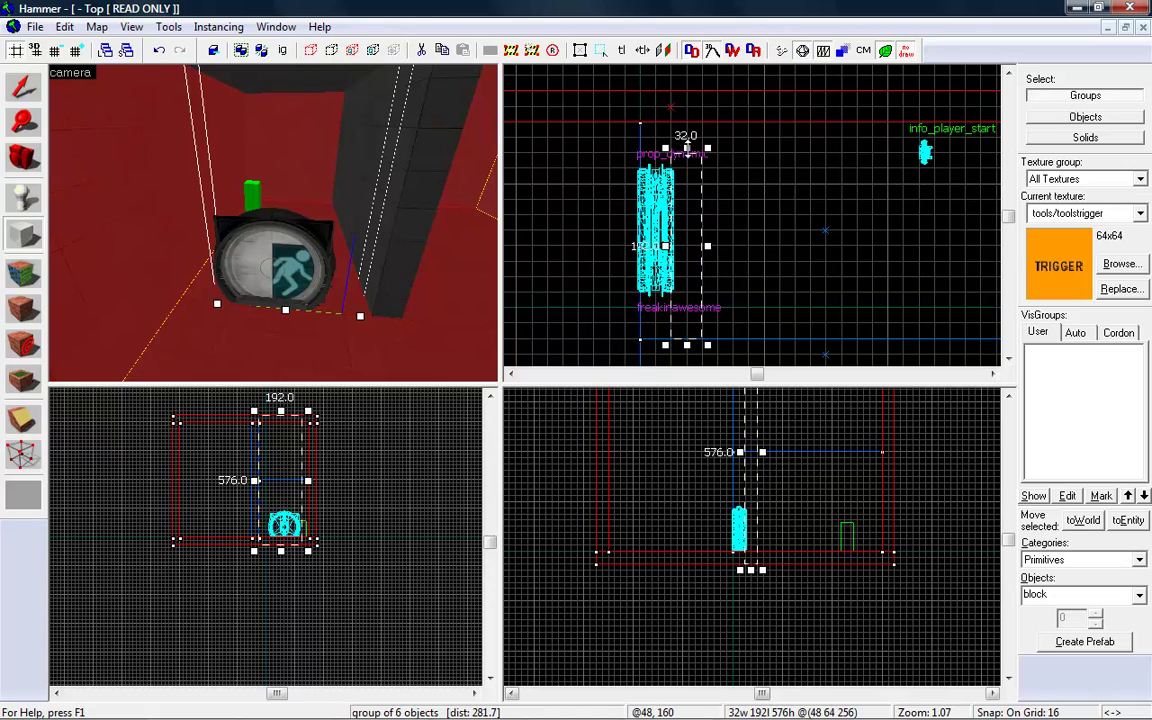
pyautogui.moveTo(687, 148); pyautogui.dragTo(687, 117)
pyautogui.click(352, 217)
pyautogui.click(24, 87)
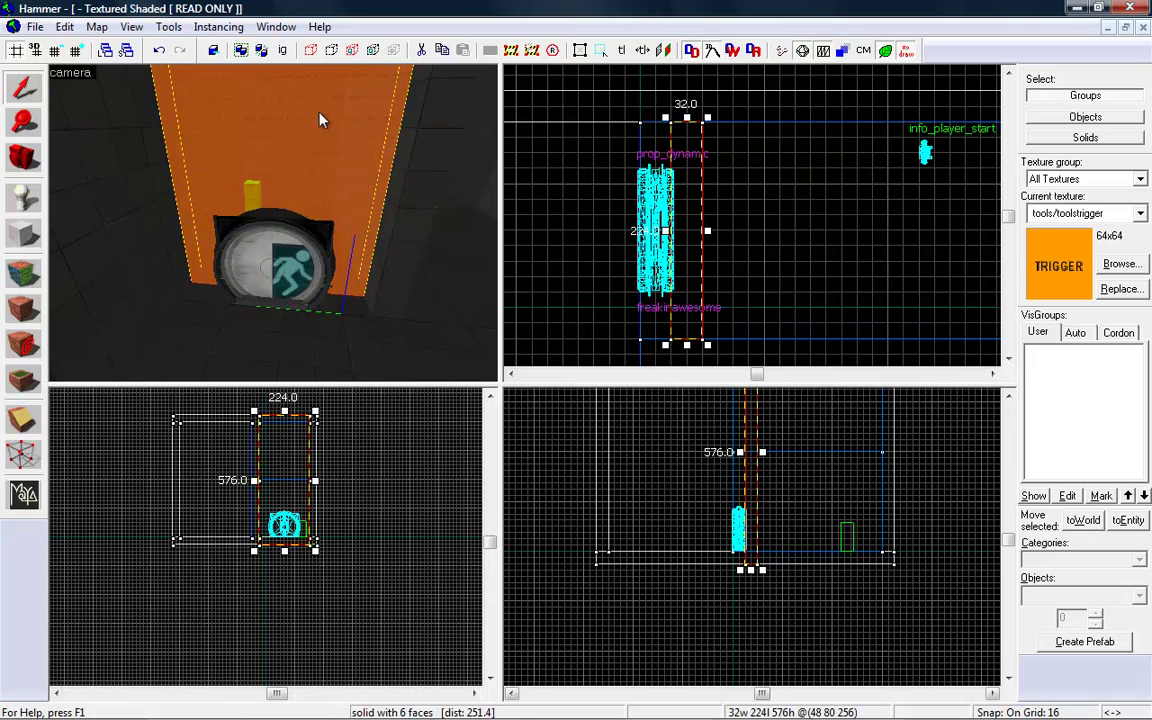
# Tie the trigger block to an entity and set its class to trigger_multiple.
pyautogui.hotkey('ctrl', 't')
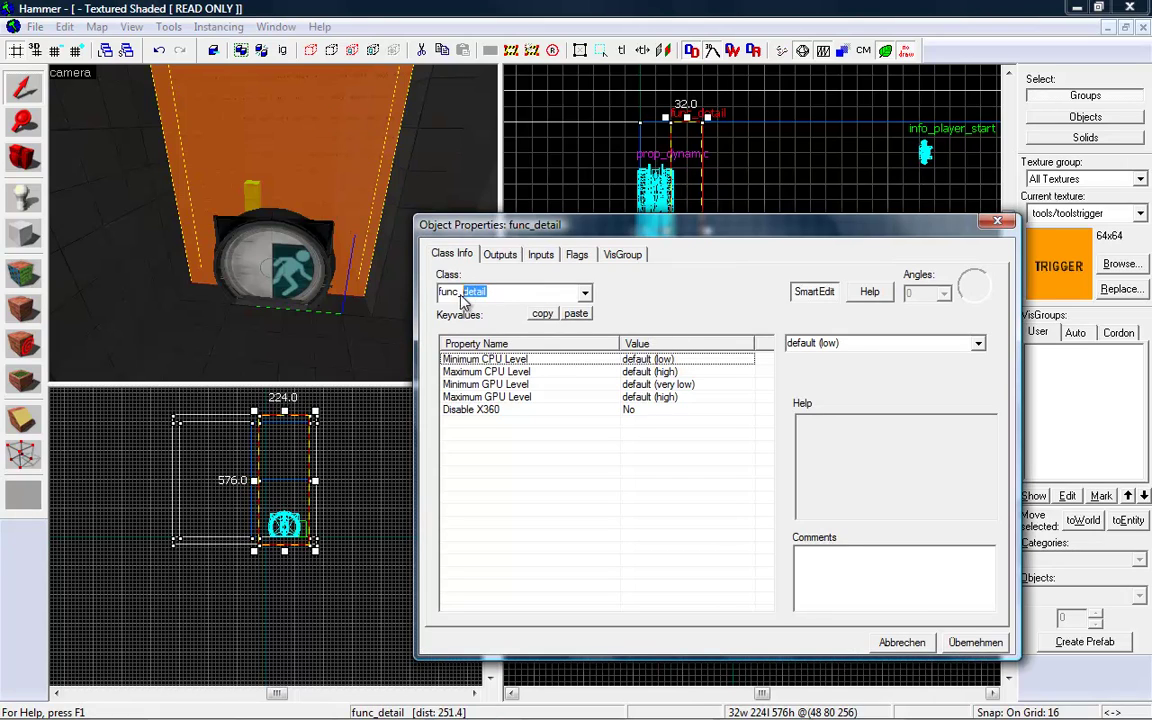
pyautogui.write('tr')
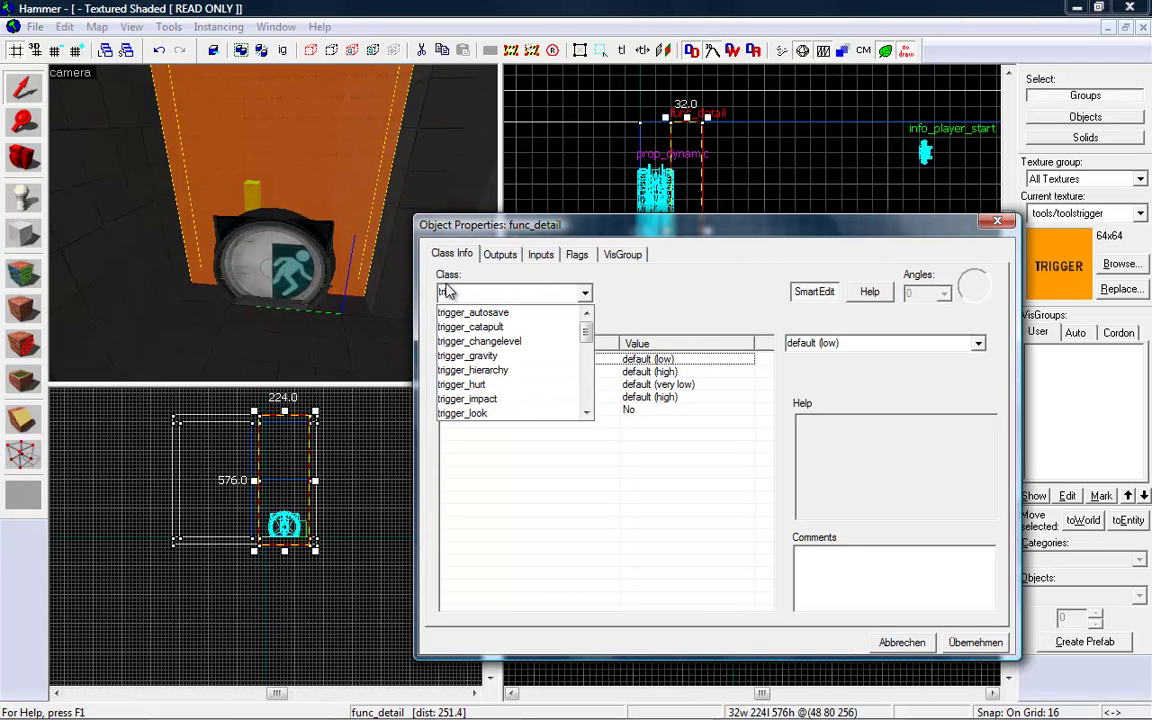
pyautogui.write('igger')
pyautogui.click(586, 412)
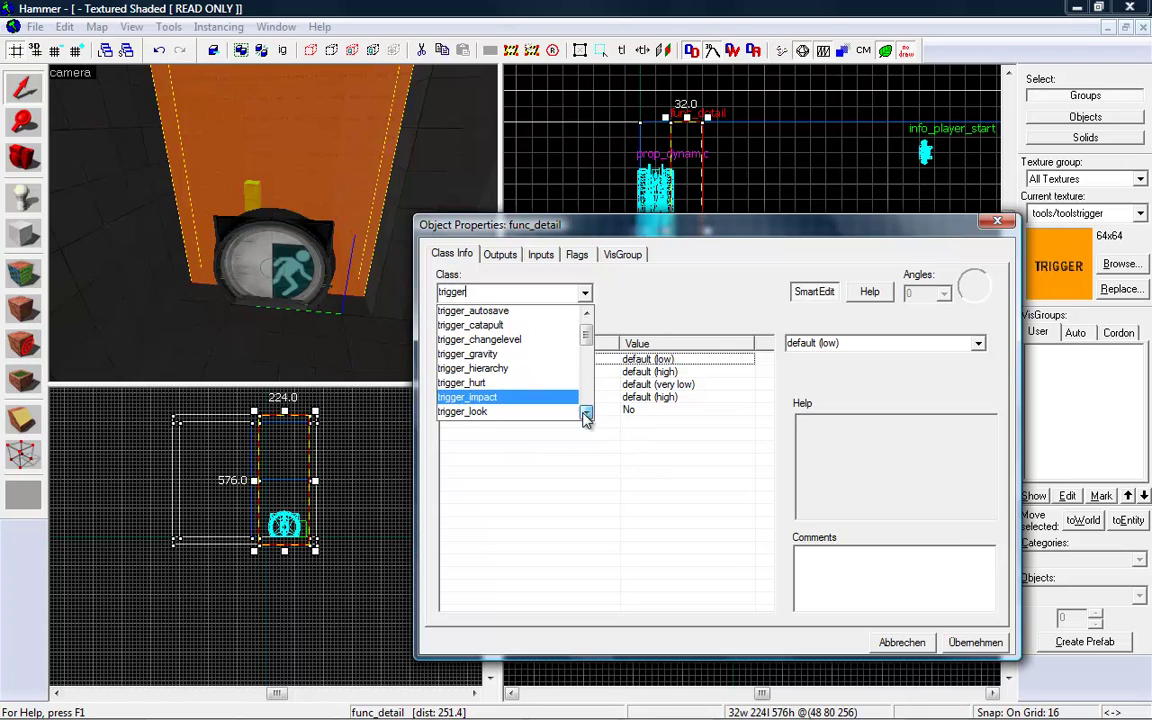
pyautogui.click(501, 413)
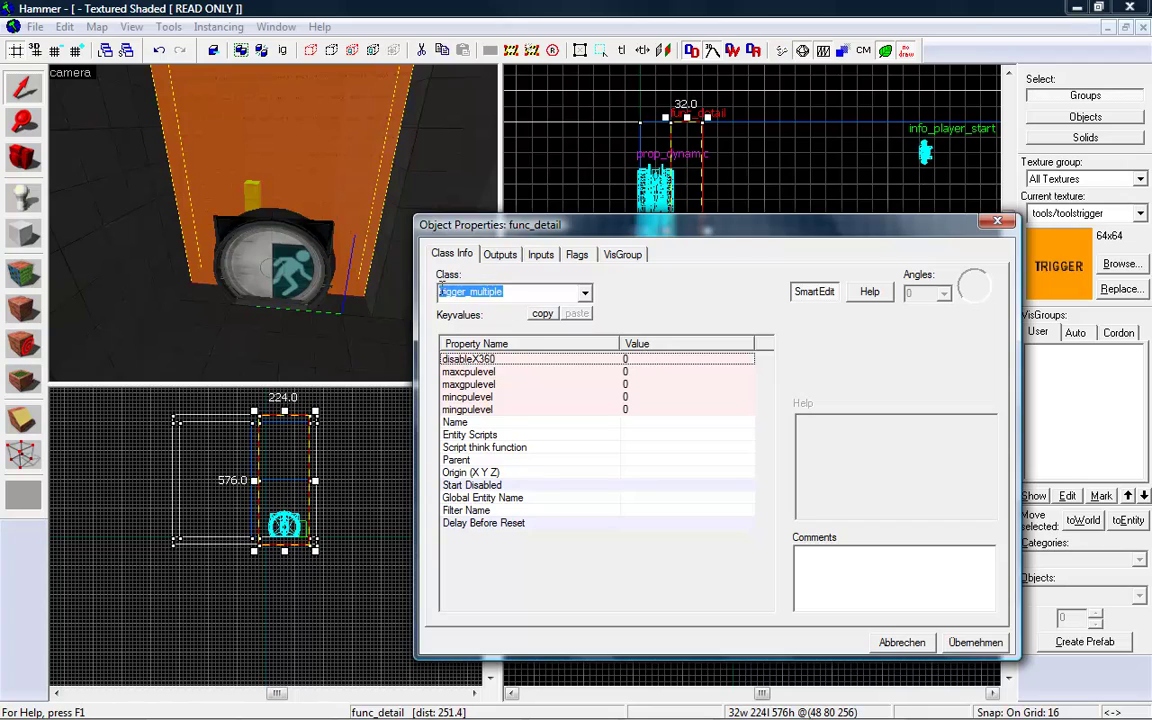
pyautogui.click(372, 262)
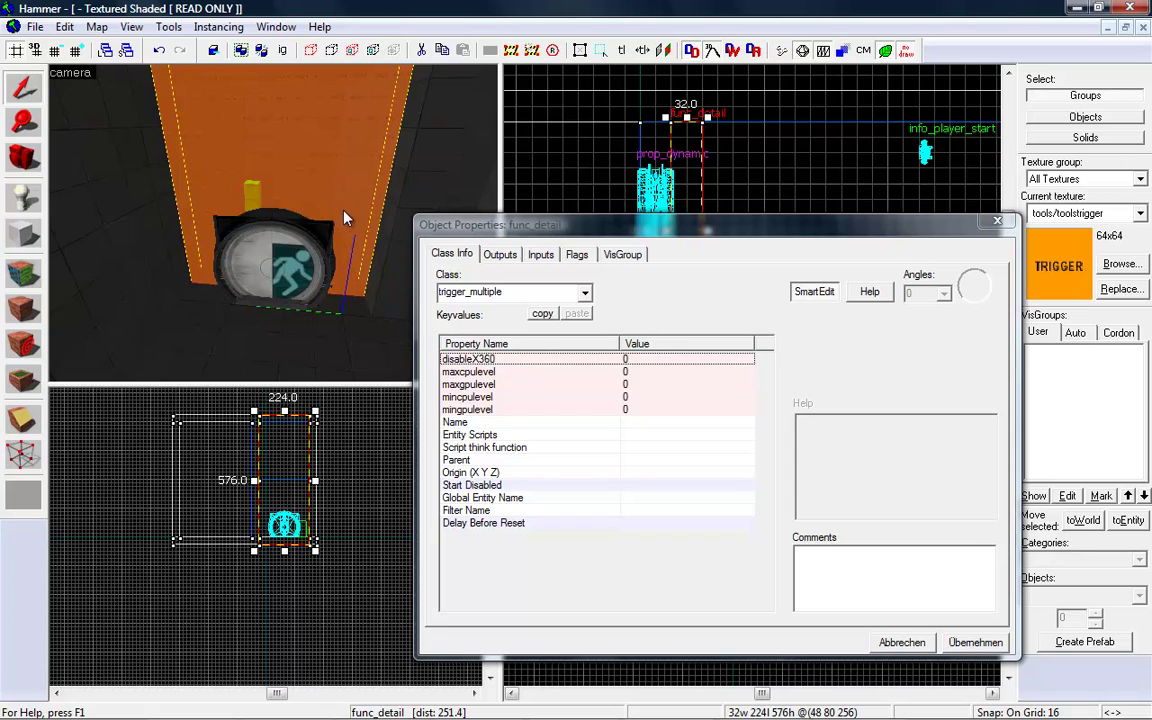
pyautogui.click(955, 641)
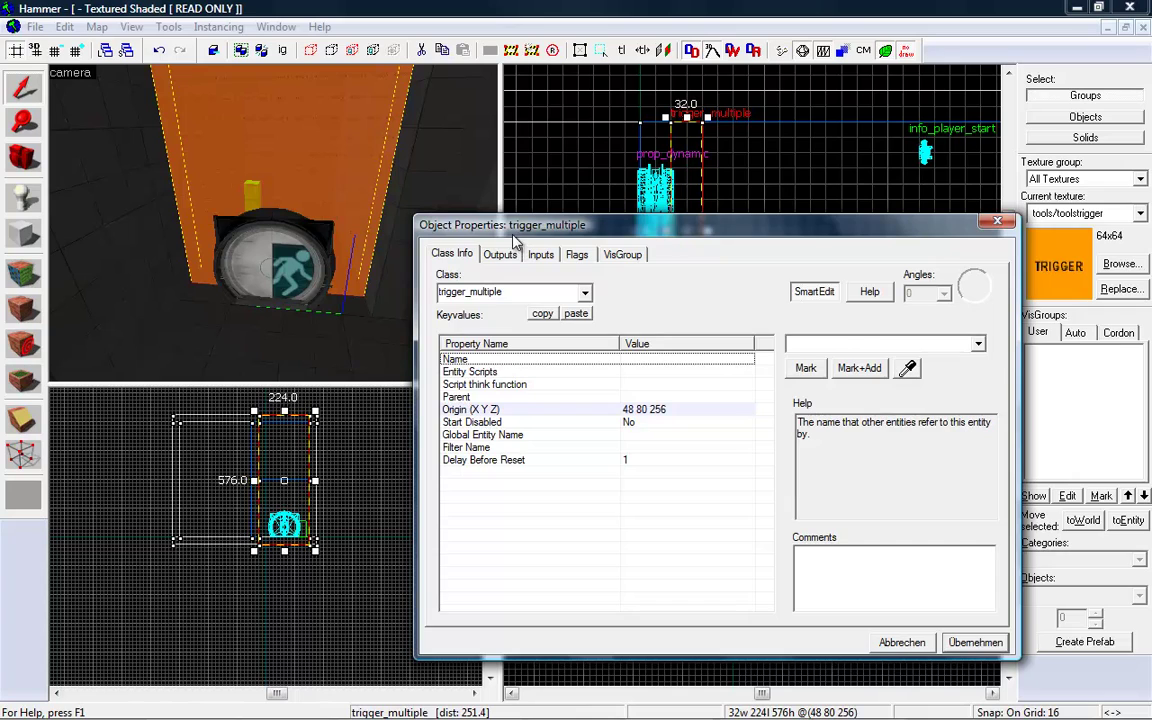
# Add an OnStartTouchAll output to the trigger_multiple that targets the door prop freakinawesome.
pyautogui.click(499, 255)
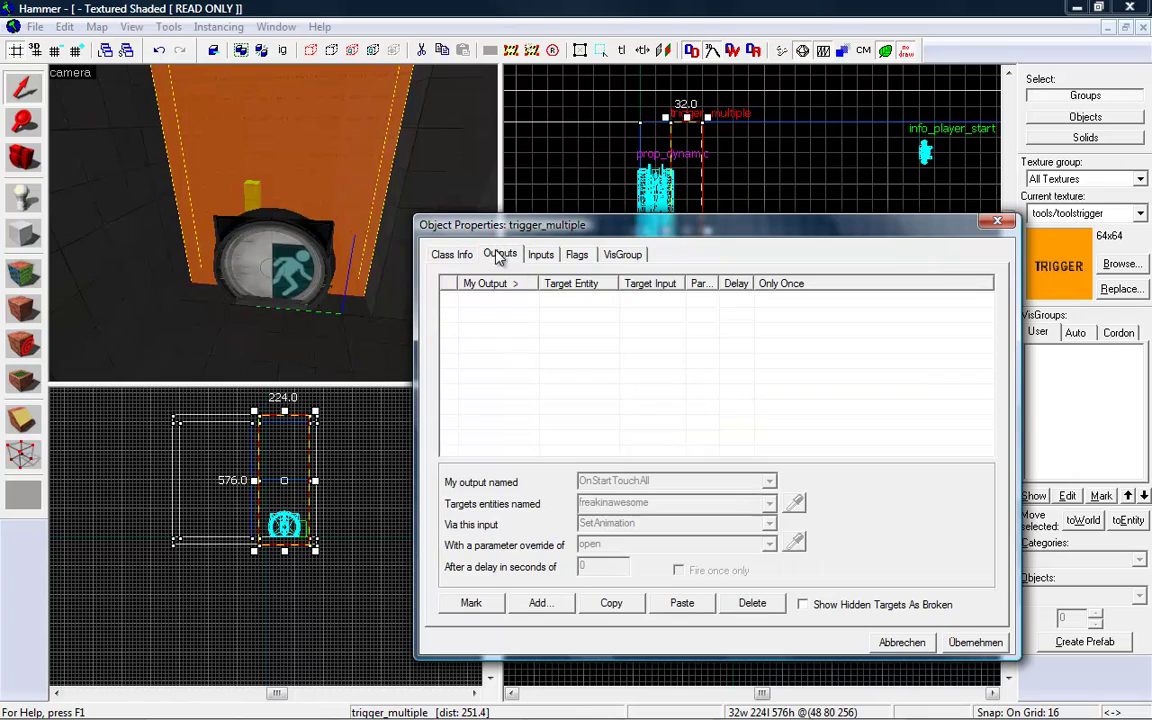
pyautogui.click(539, 603)
pyautogui.click(797, 503)
pyautogui.click(312, 237)
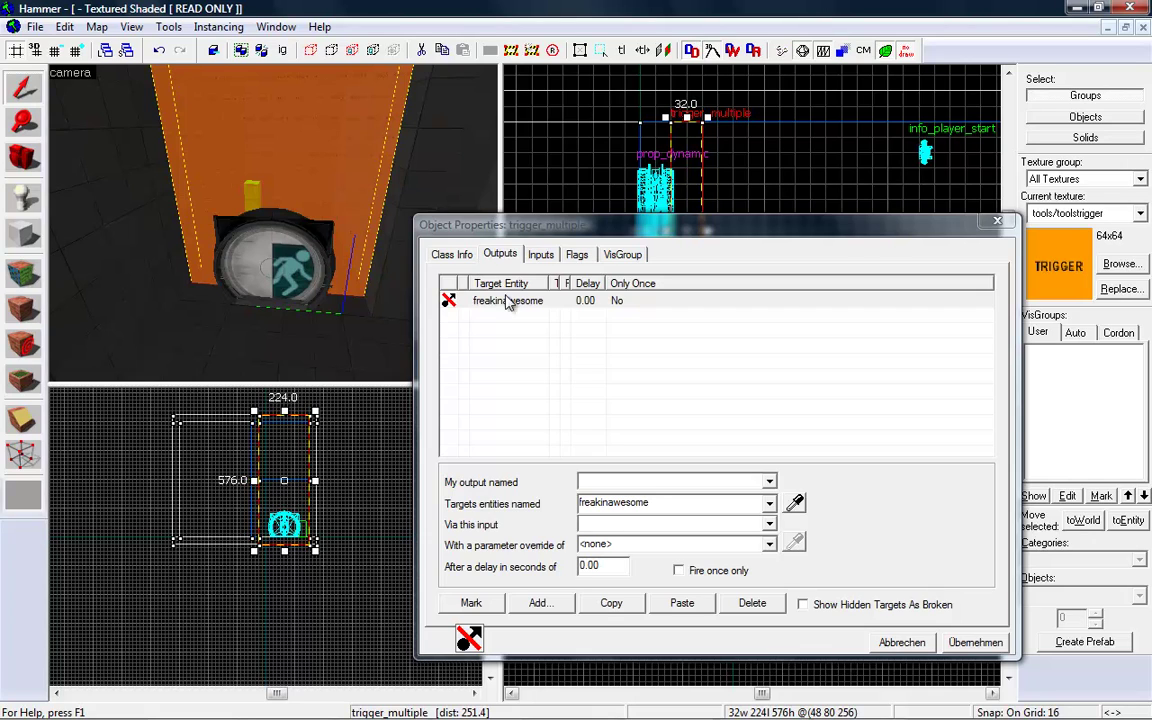
pyautogui.click(772, 483)
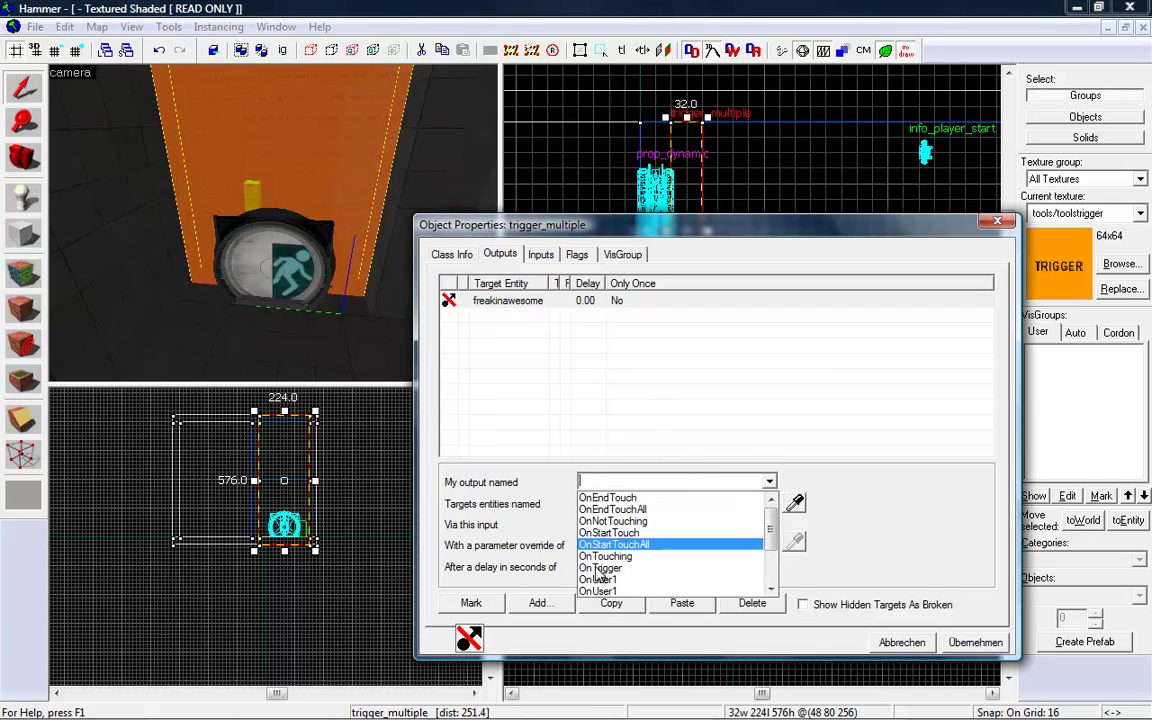
pyautogui.click(651, 545)
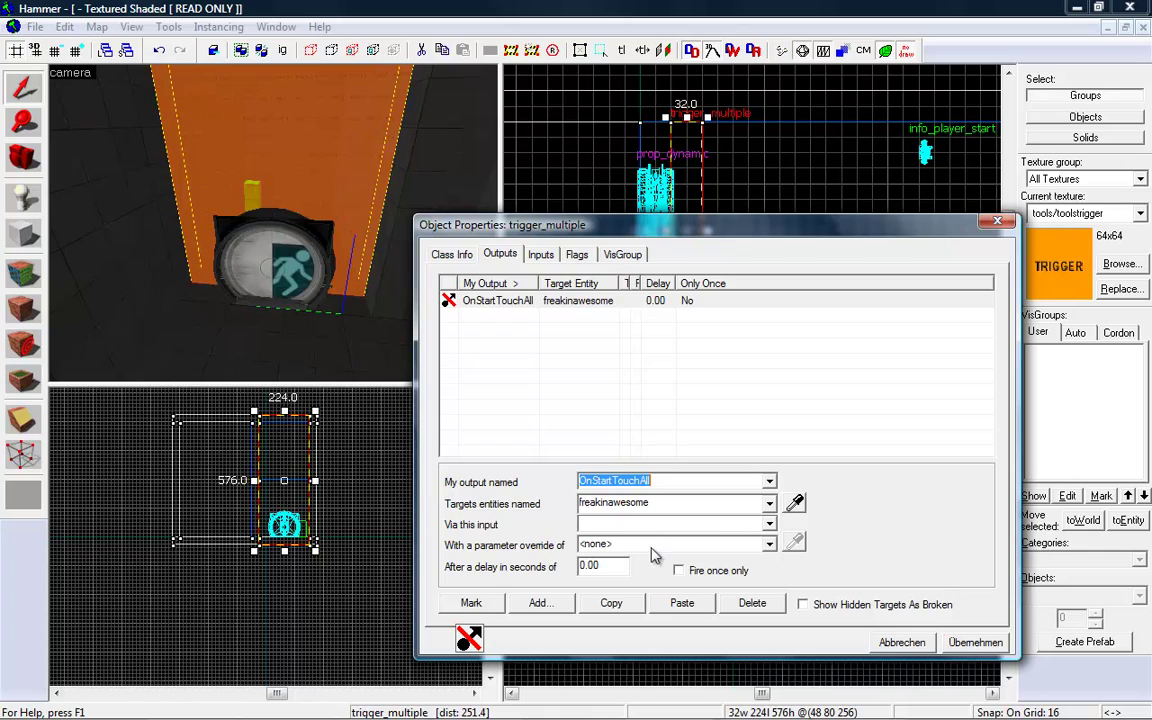
# Make the OnStartTouchAll output send SetAnimation with the parameter open to the door, and apply it.
pyautogui.click(725, 523)
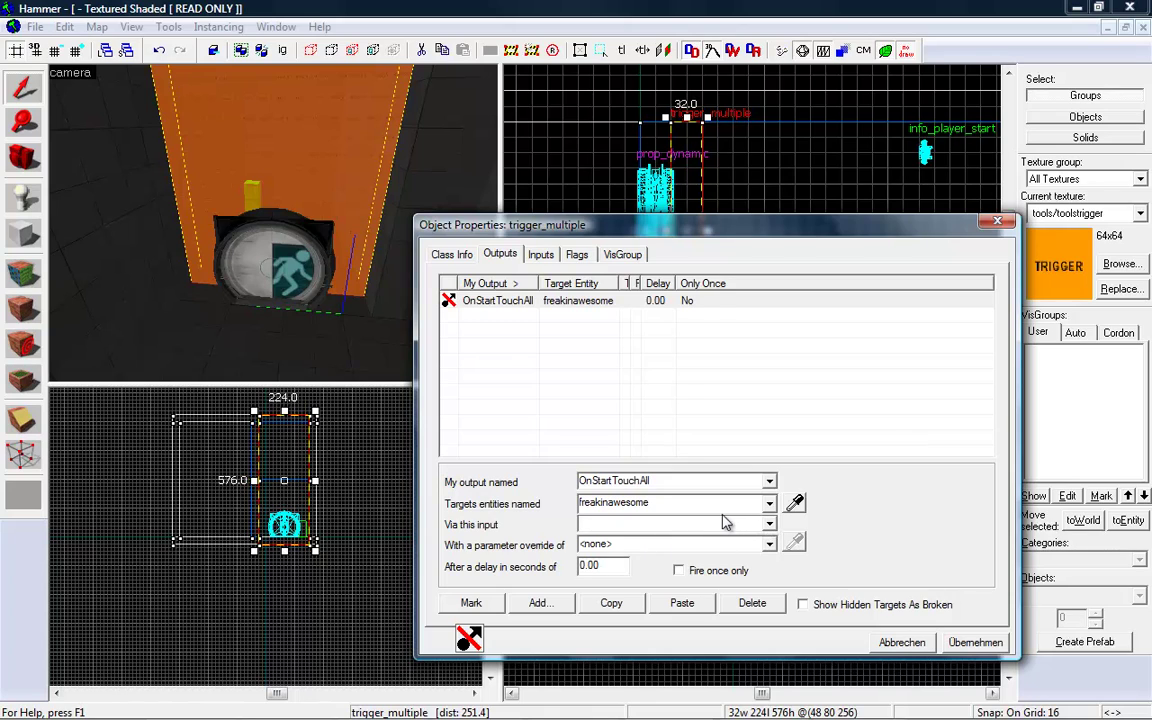
pyautogui.write('SetAnimation')
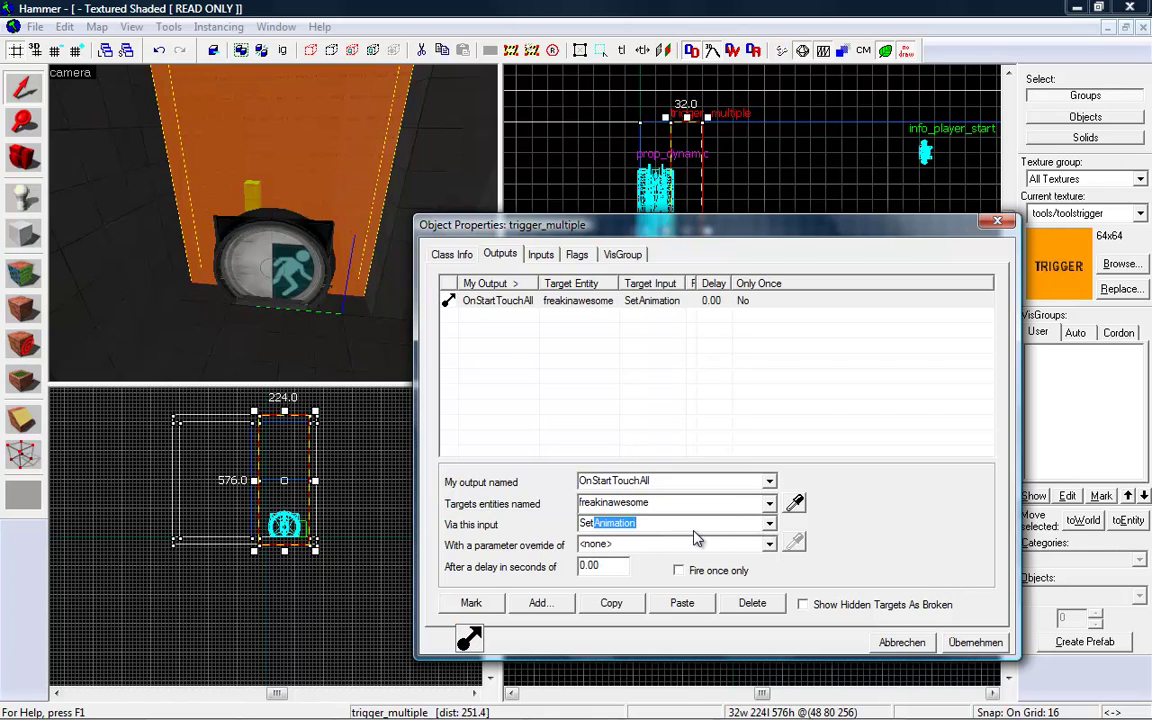
pyautogui.click(663, 544)
pyautogui.doubleClick(654, 540)
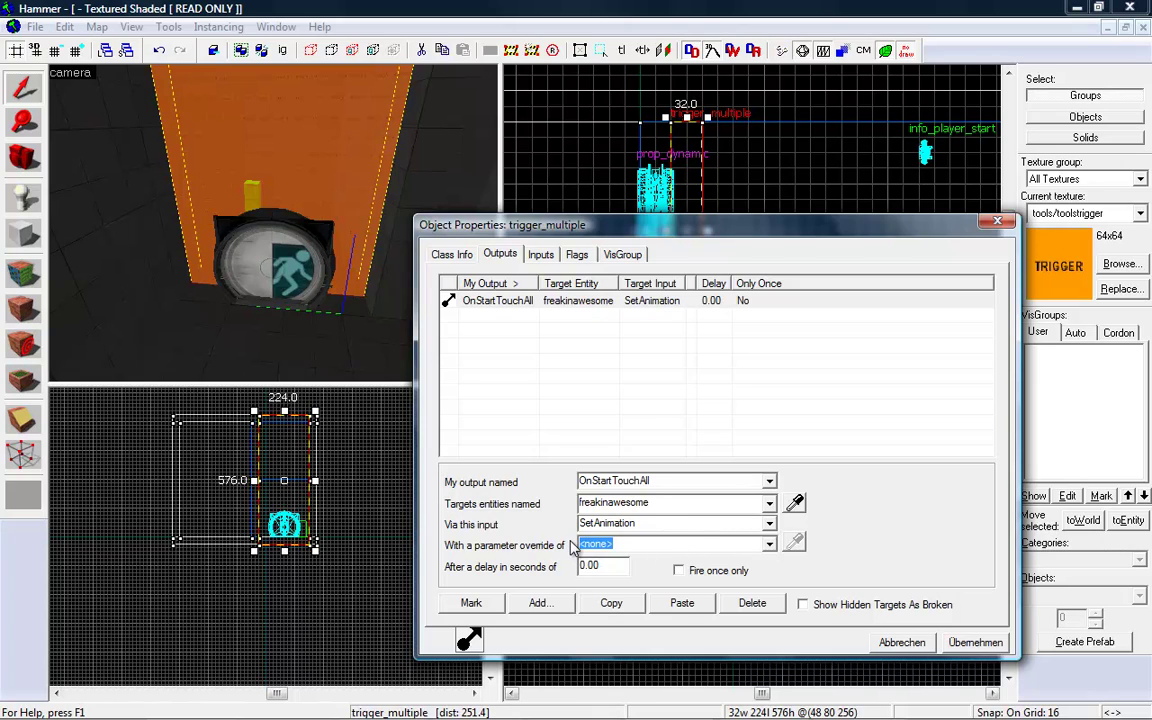
pyautogui.write('open')
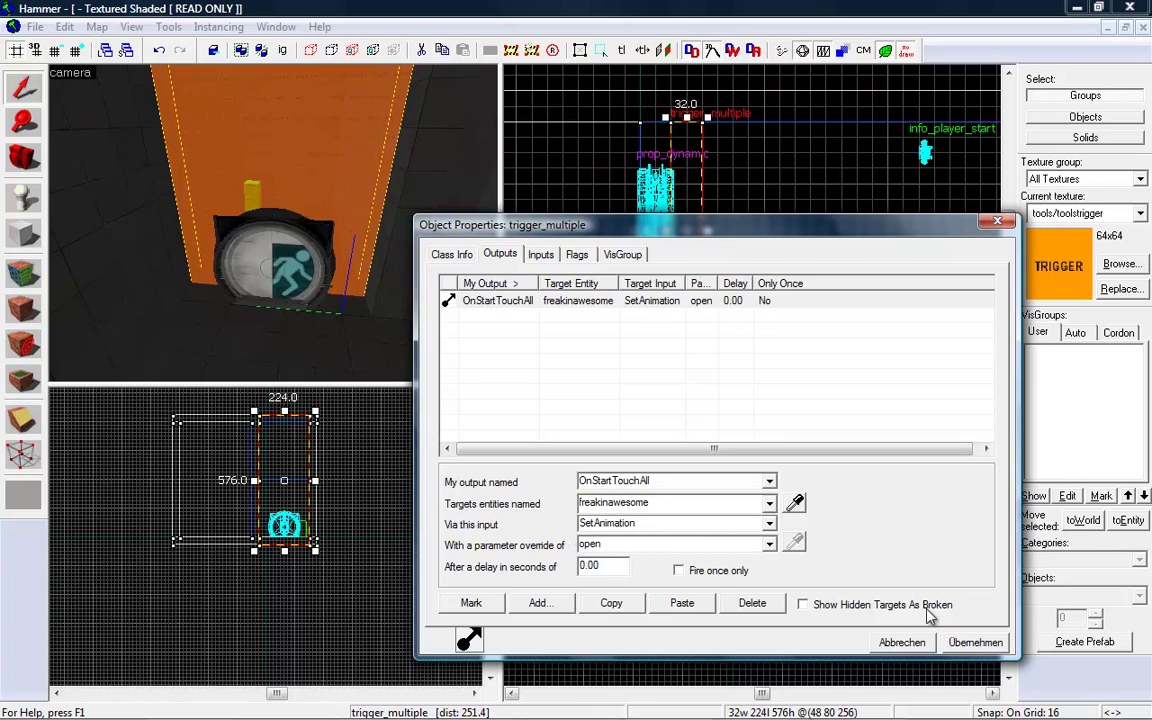
pyautogui.click(982, 645)
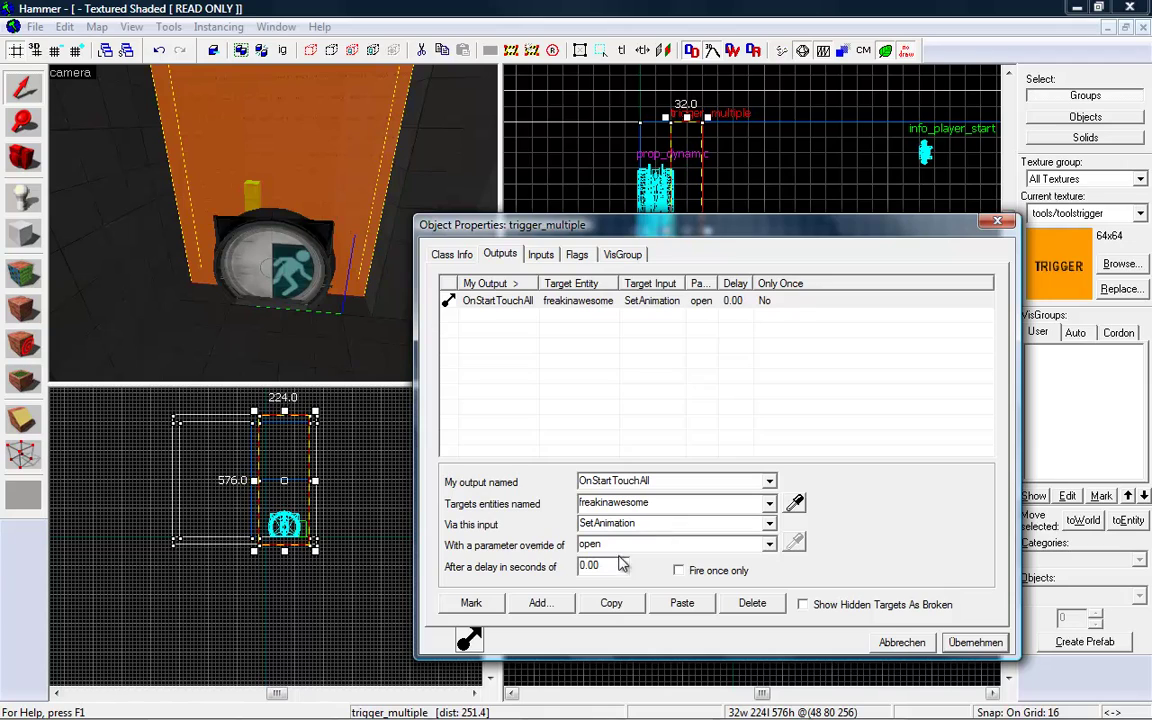
# Paste a duplicate of the door output and change its output name to OnEndTouchAll.
pyautogui.click(680, 604)
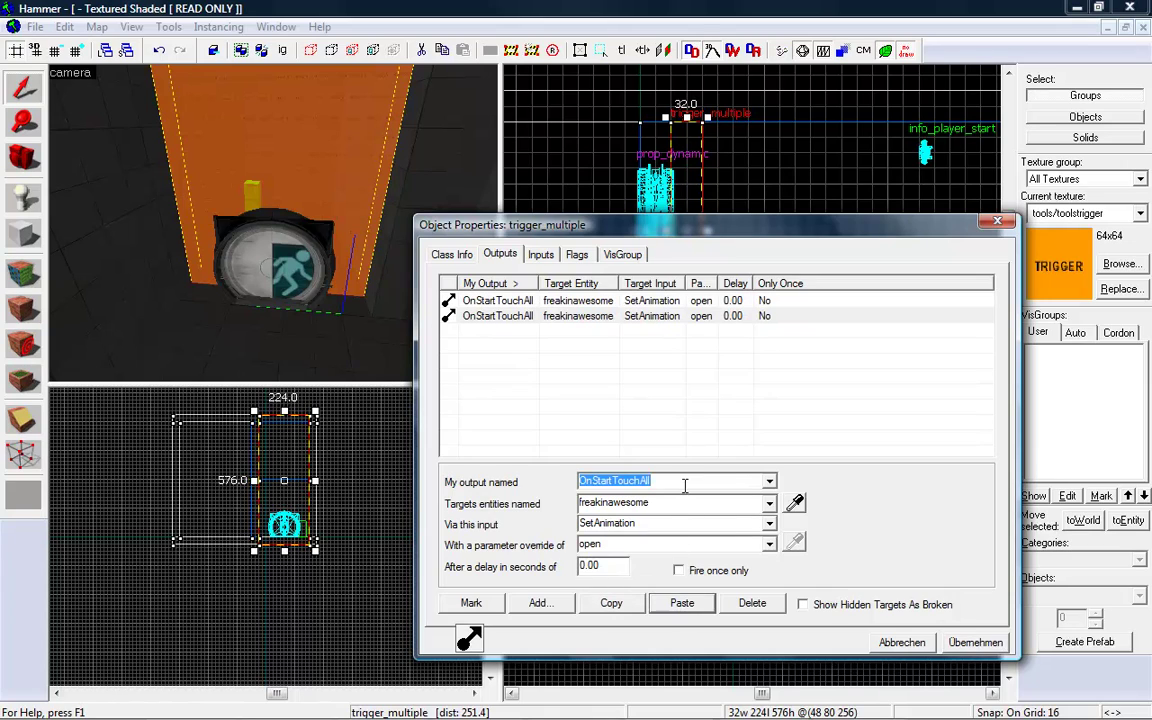
pyautogui.click(769, 481)
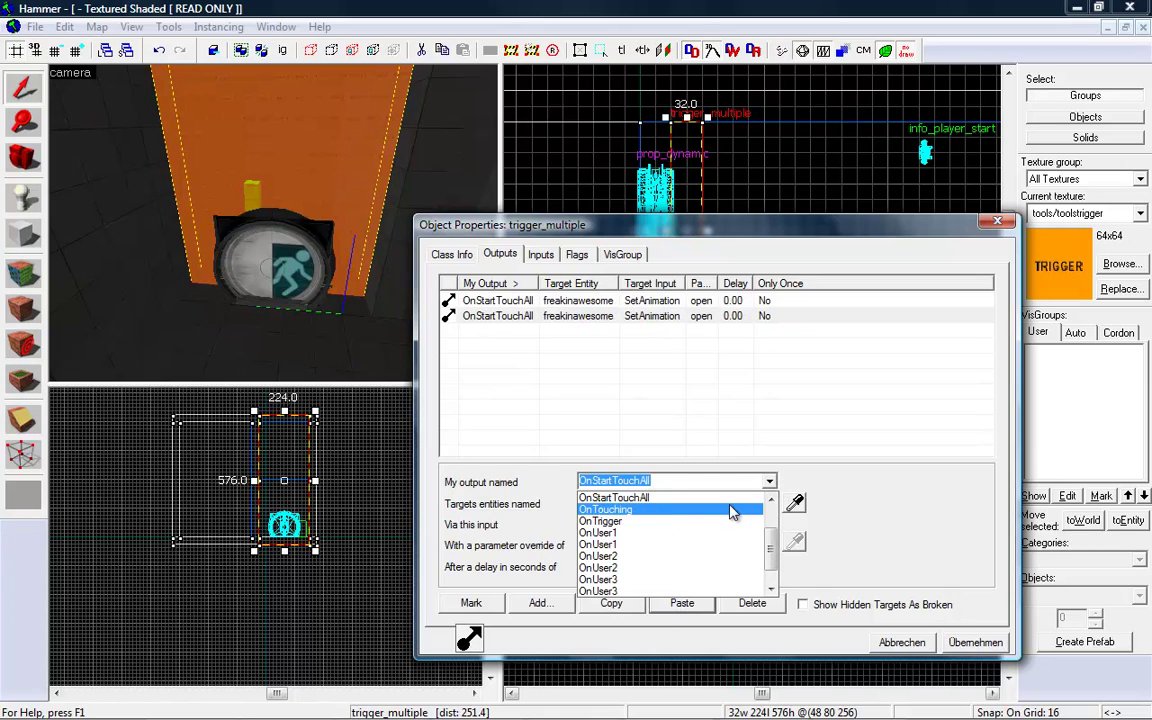
pyautogui.click(770, 499)
pyautogui.click(770, 499)
pyautogui.click(770, 499)
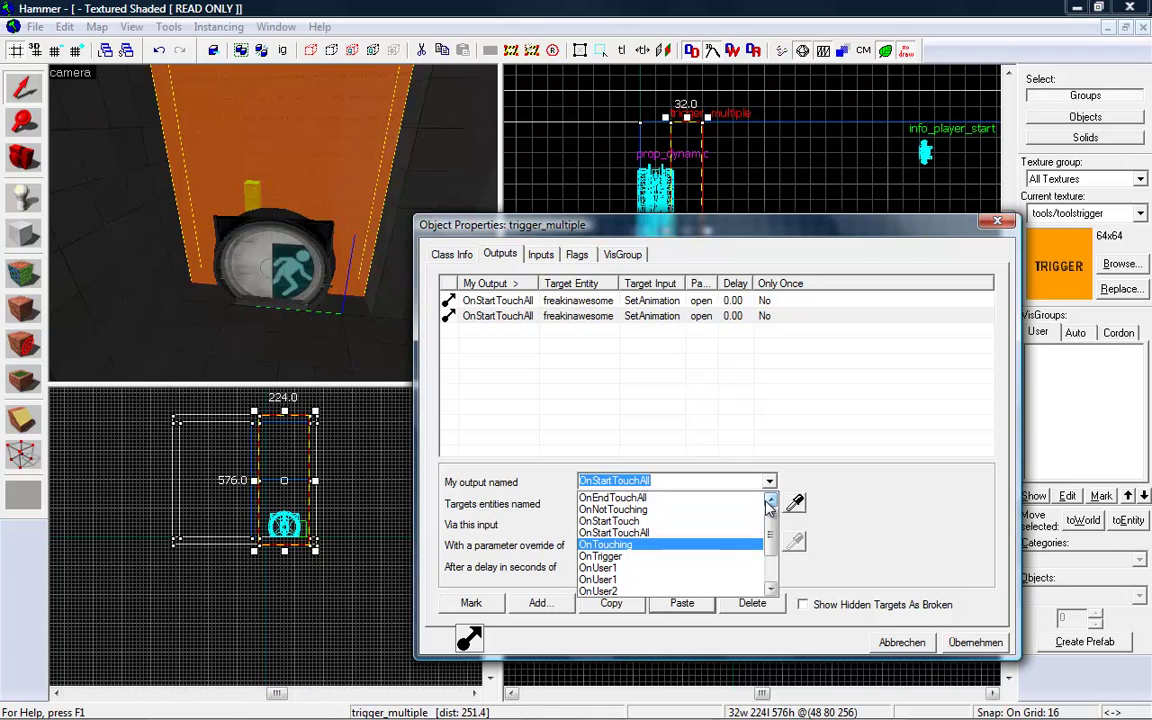
pyautogui.click(630, 497)
# Set the OnEndTouchAll output's parameter to close and its delay to 2 seconds, then apply and close the trigger's properties.
pyautogui.click(634, 521)
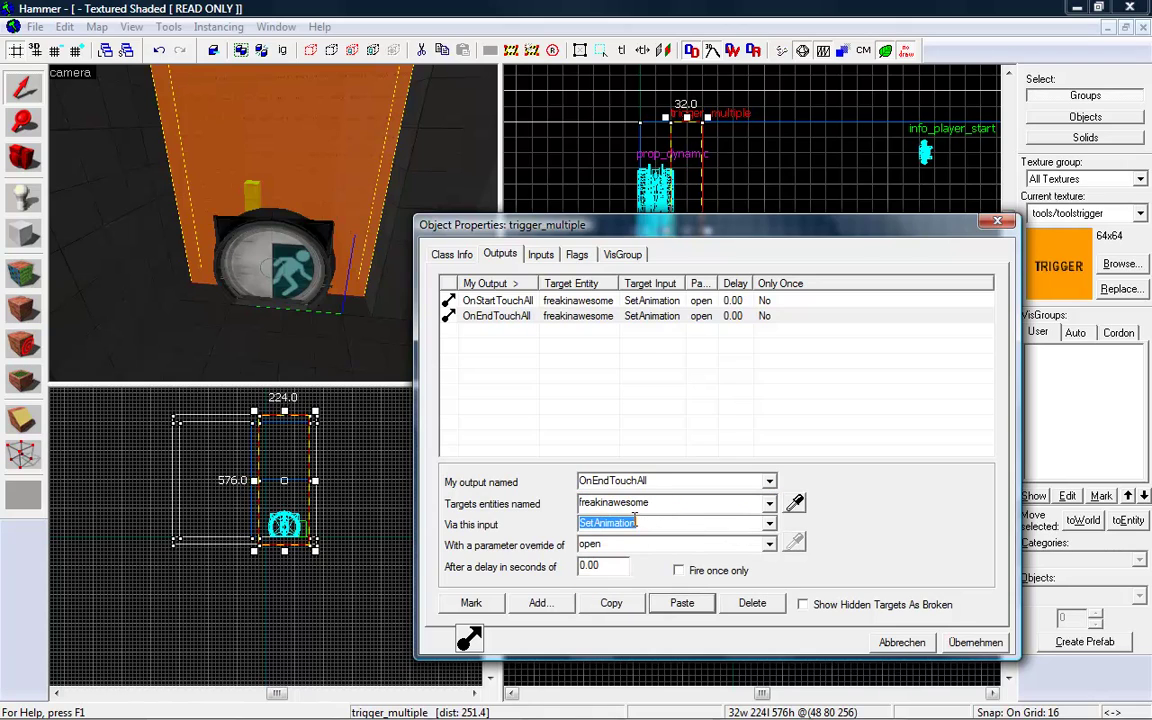
pyautogui.press('Tab')
pyautogui.write('close')
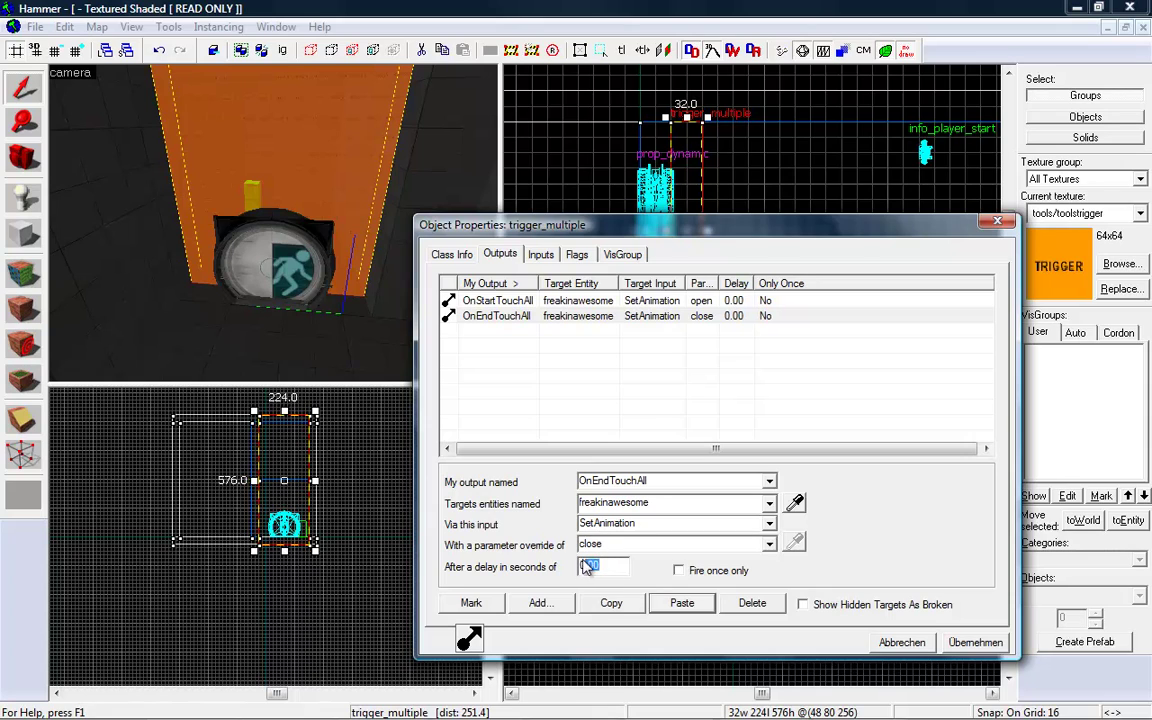
pyautogui.write('2')
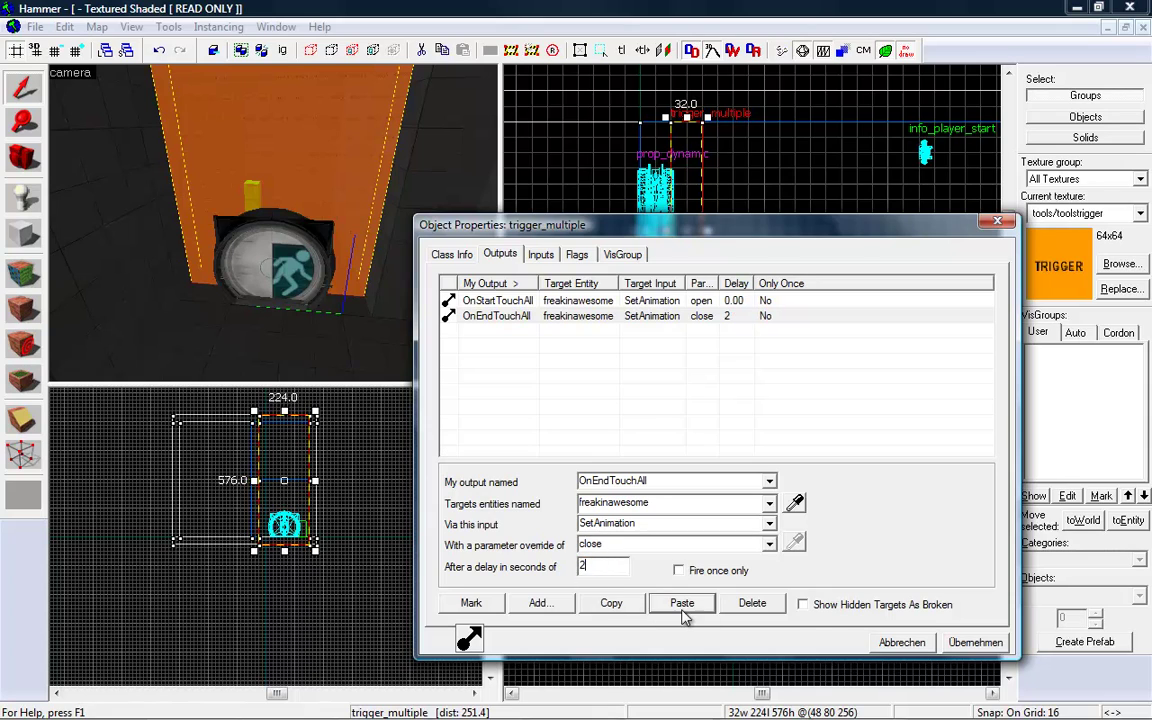
pyautogui.click(957, 644)
pyautogui.click(1000, 225)
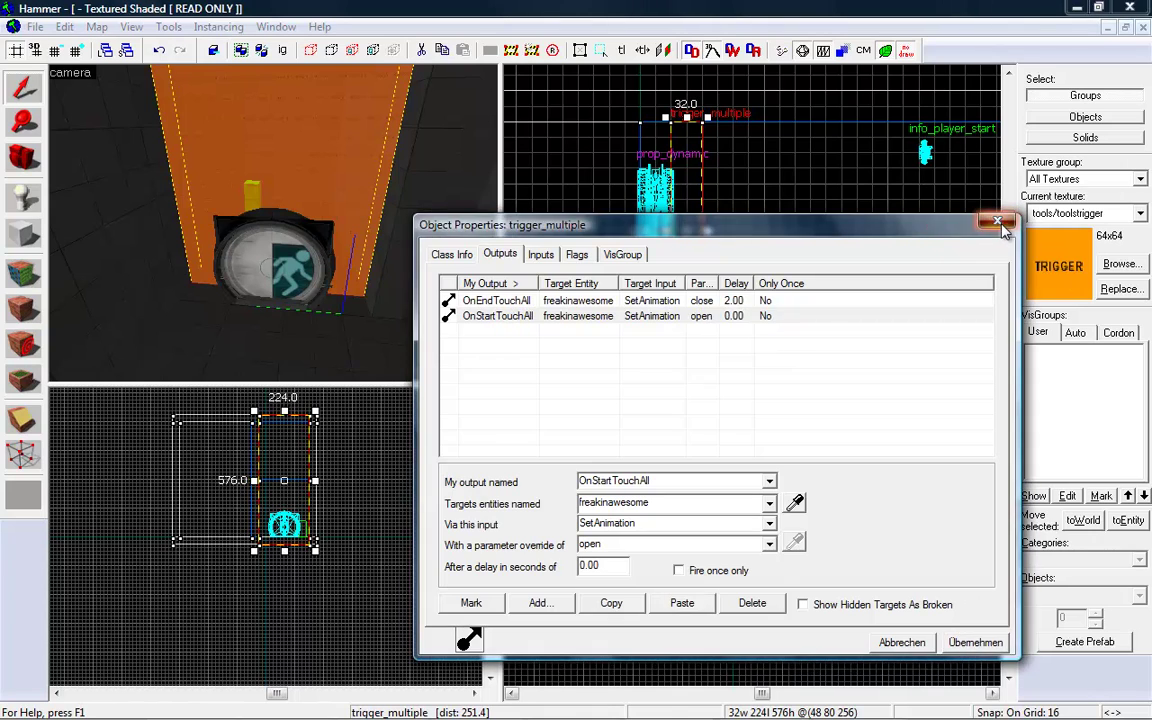
pyautogui.press('z')
pyautogui.press('w')
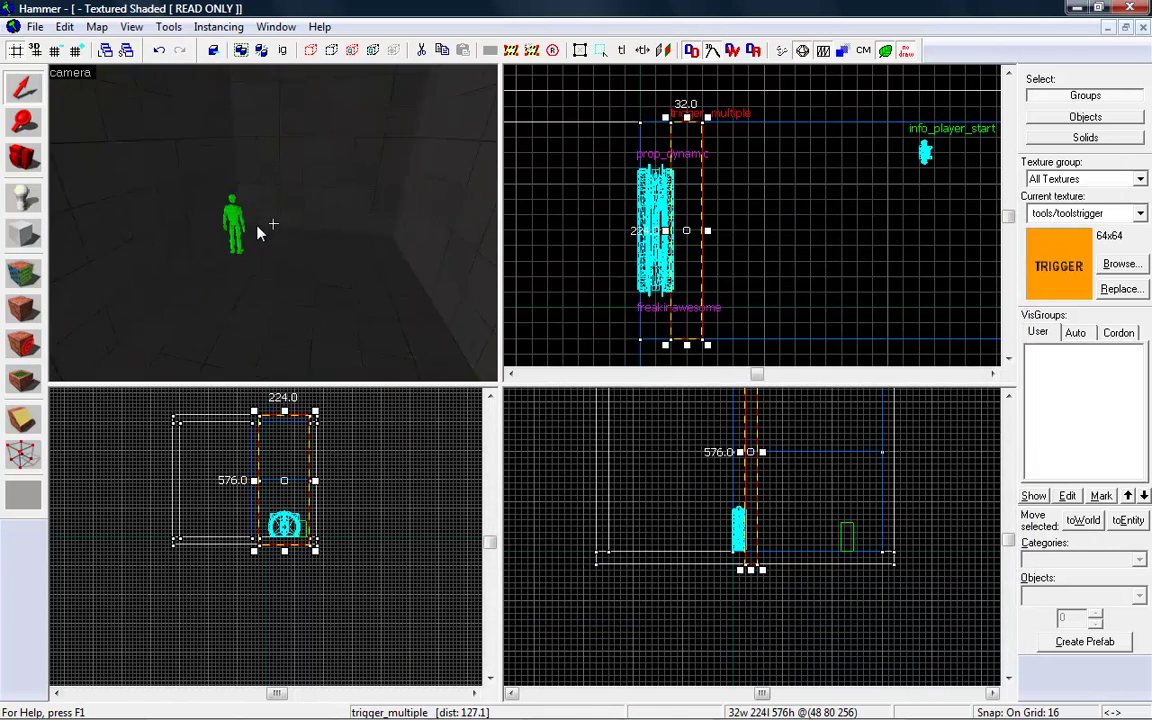
pyautogui.press('s')
pyautogui.press('w')
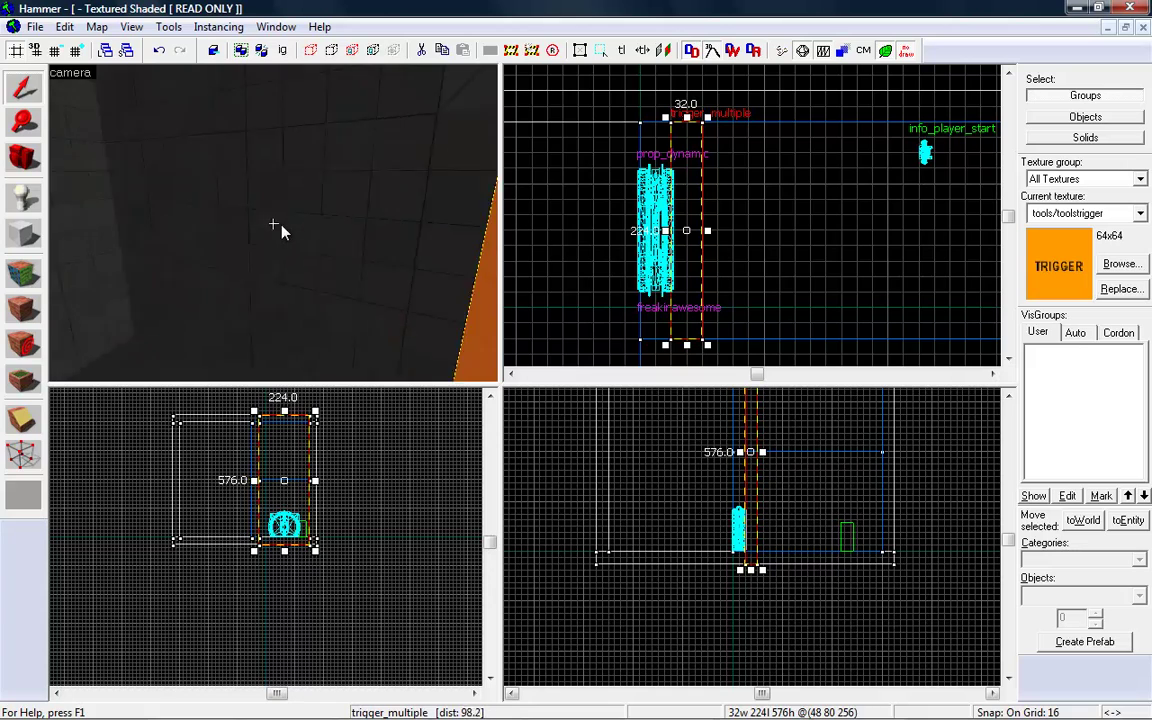
pyautogui.moveTo(275, 229); pyautogui.dragTo(275, 229)
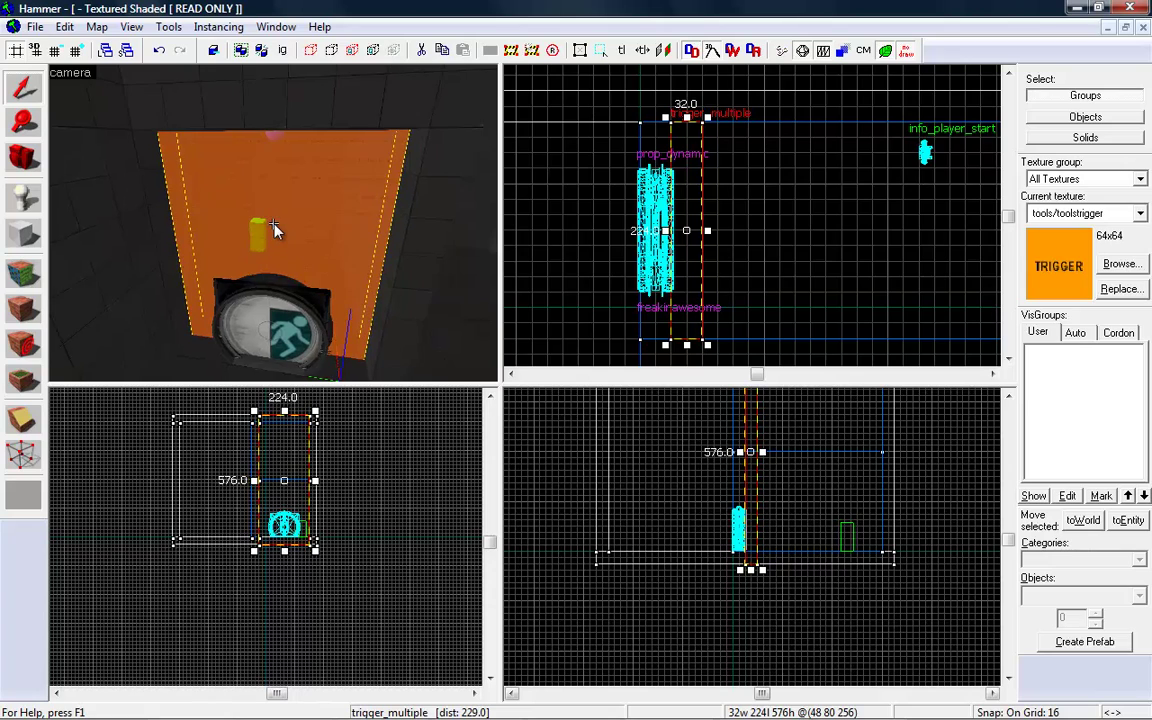
pyautogui.moveTo(275, 229); pyautogui.dragTo(275, 229)
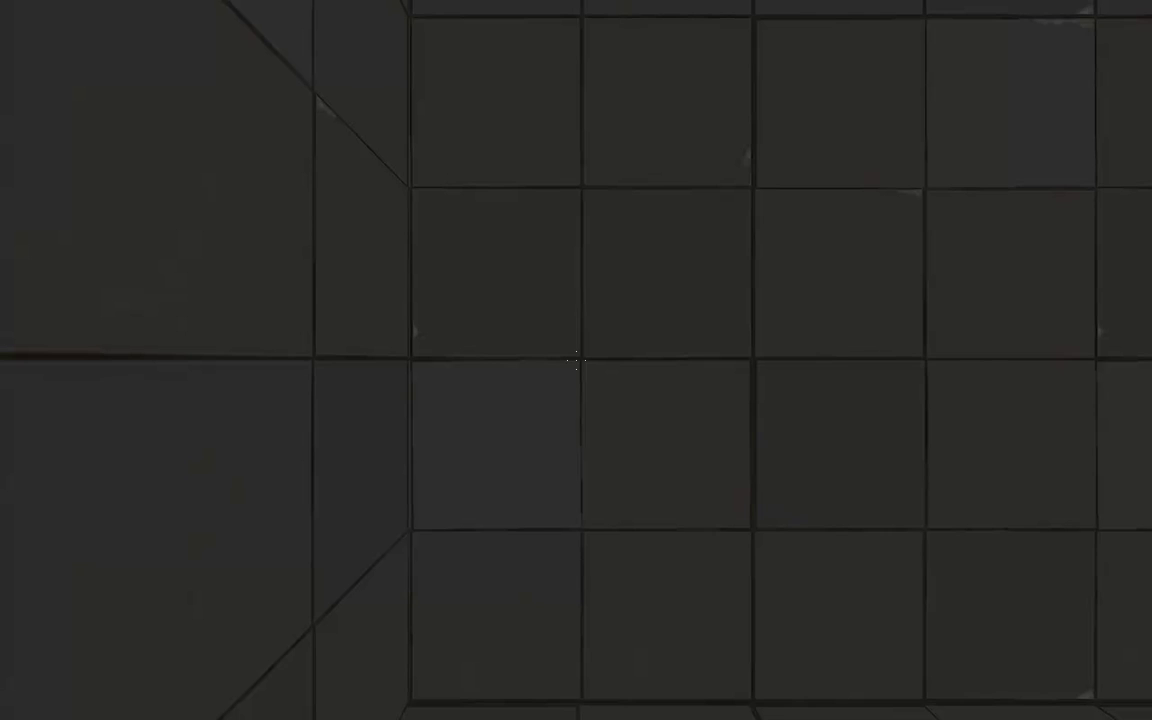
pyautogui.press('w')
pyautogui.press('s')
pyautogui.press('w')
pyautogui.press('w')
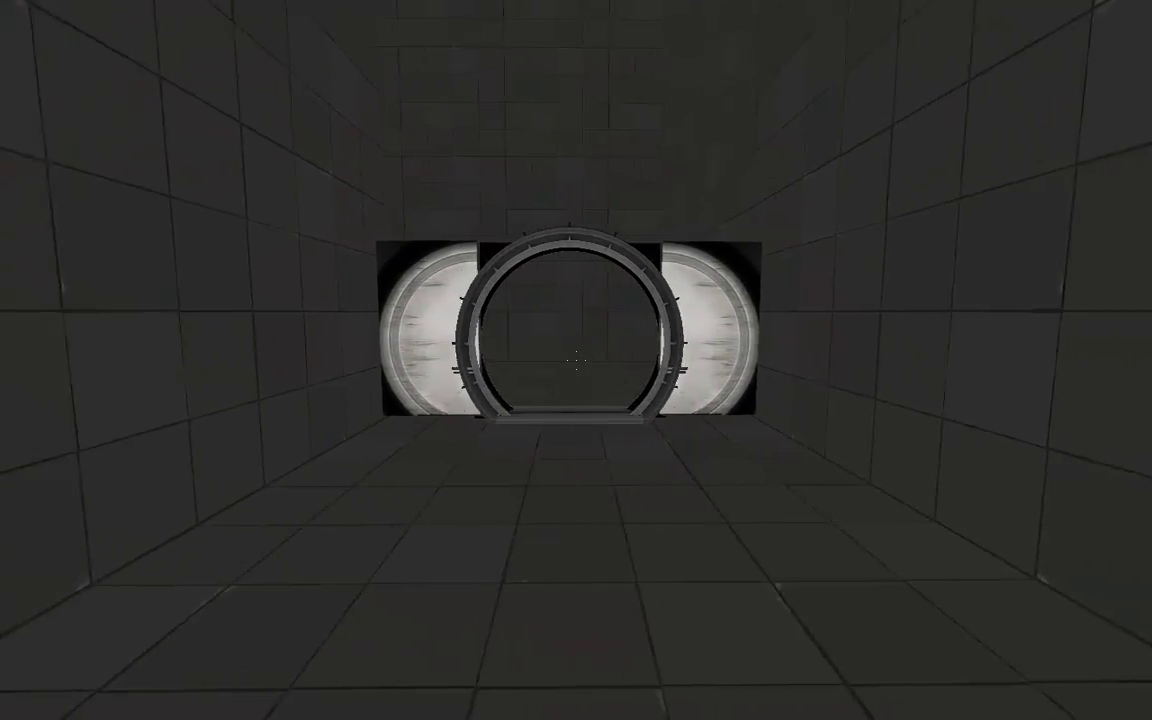
pyautogui.press('w')
pyautogui.press('s')
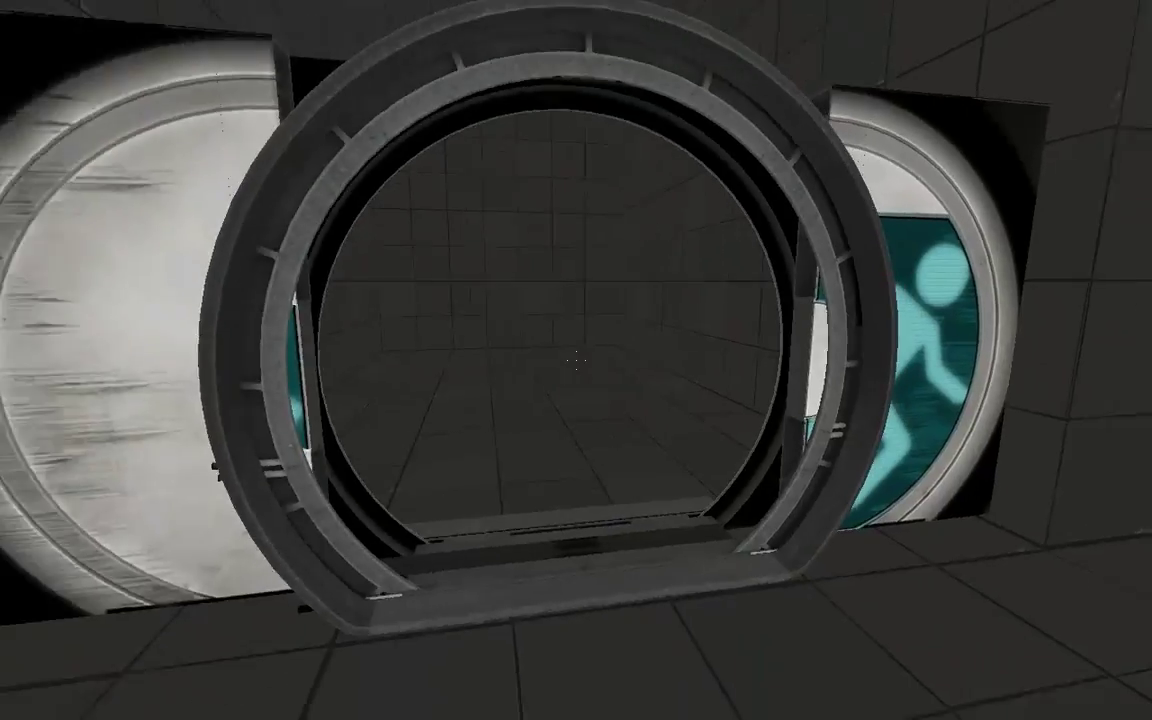
pyautogui.press('s')
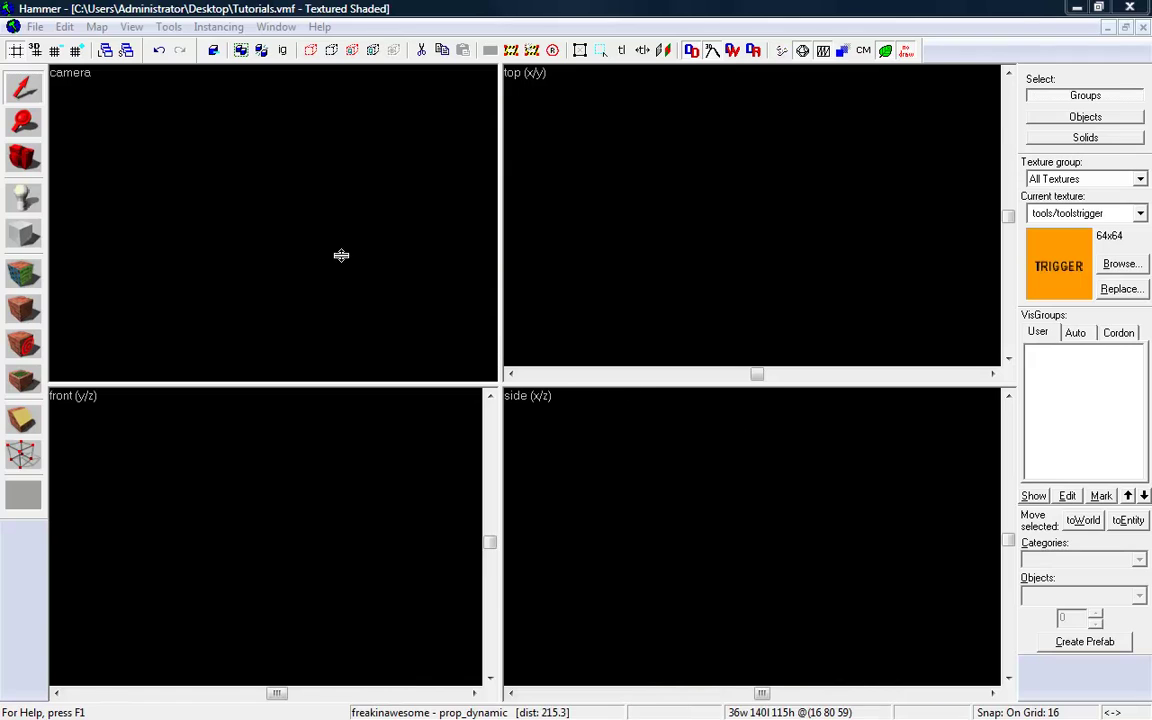
# Place a new point entity on the floor beside the door and change its class to logic_auto.
pyautogui.press('s')
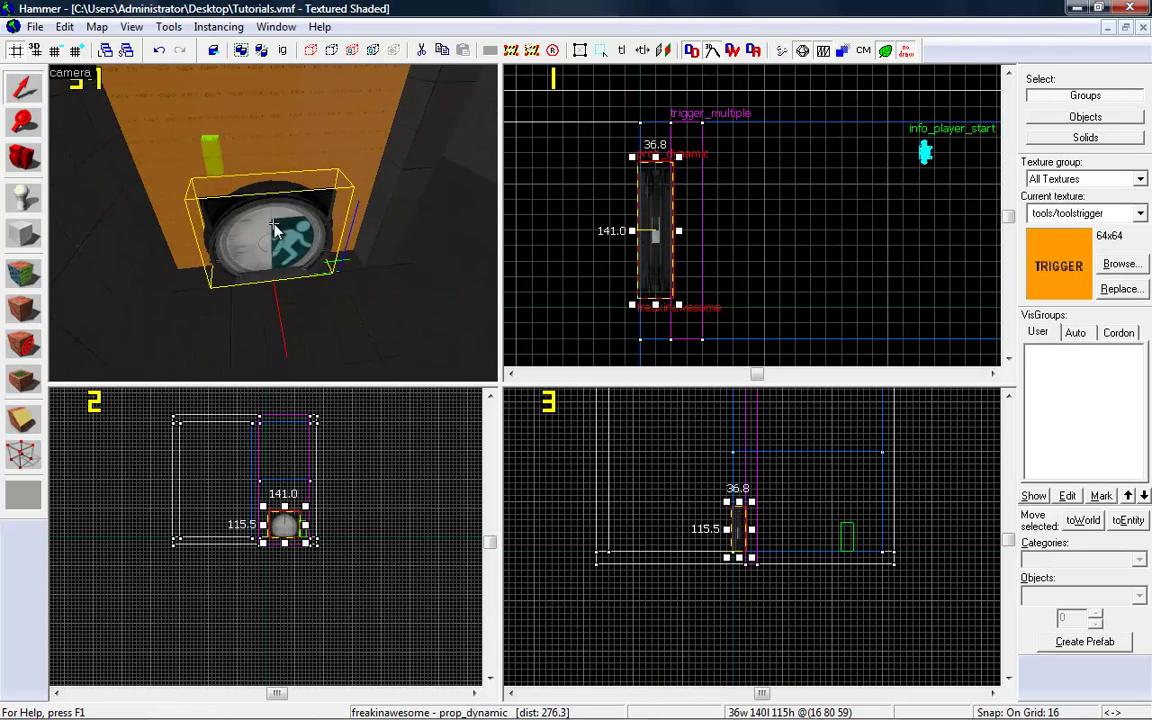
pyautogui.press('z')
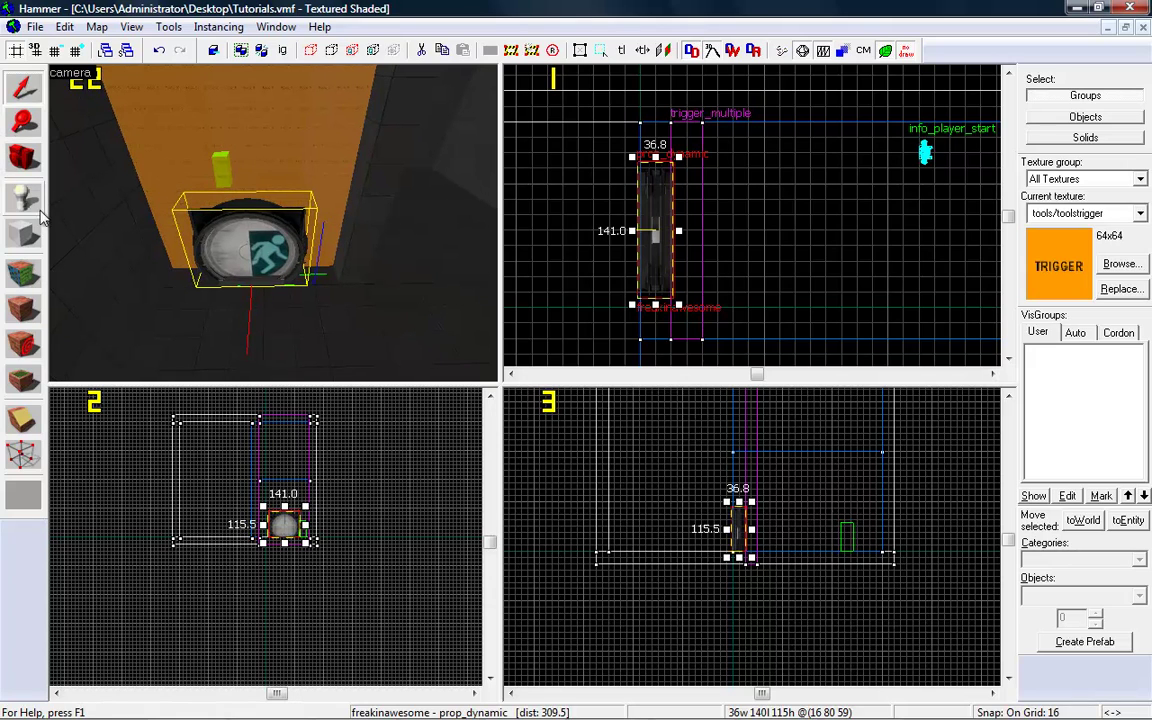
pyautogui.click(24, 197)
pyautogui.click(150, 328)
pyautogui.click(24, 88)
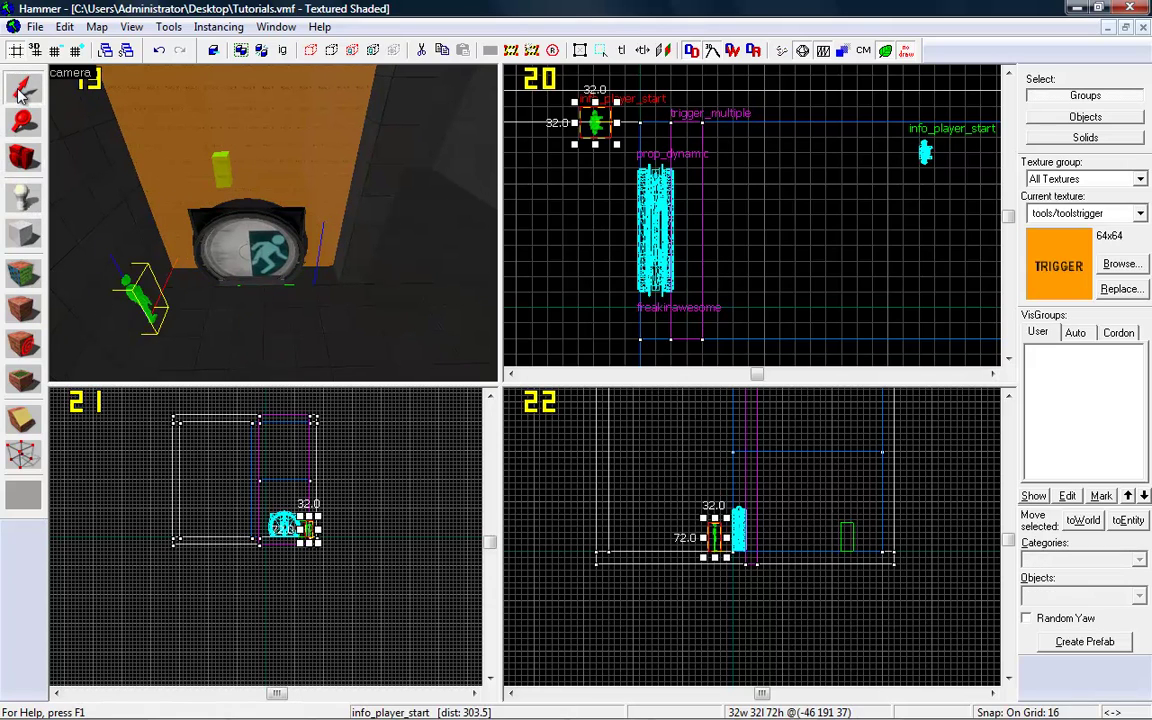
pyautogui.doubleClick(128, 276)
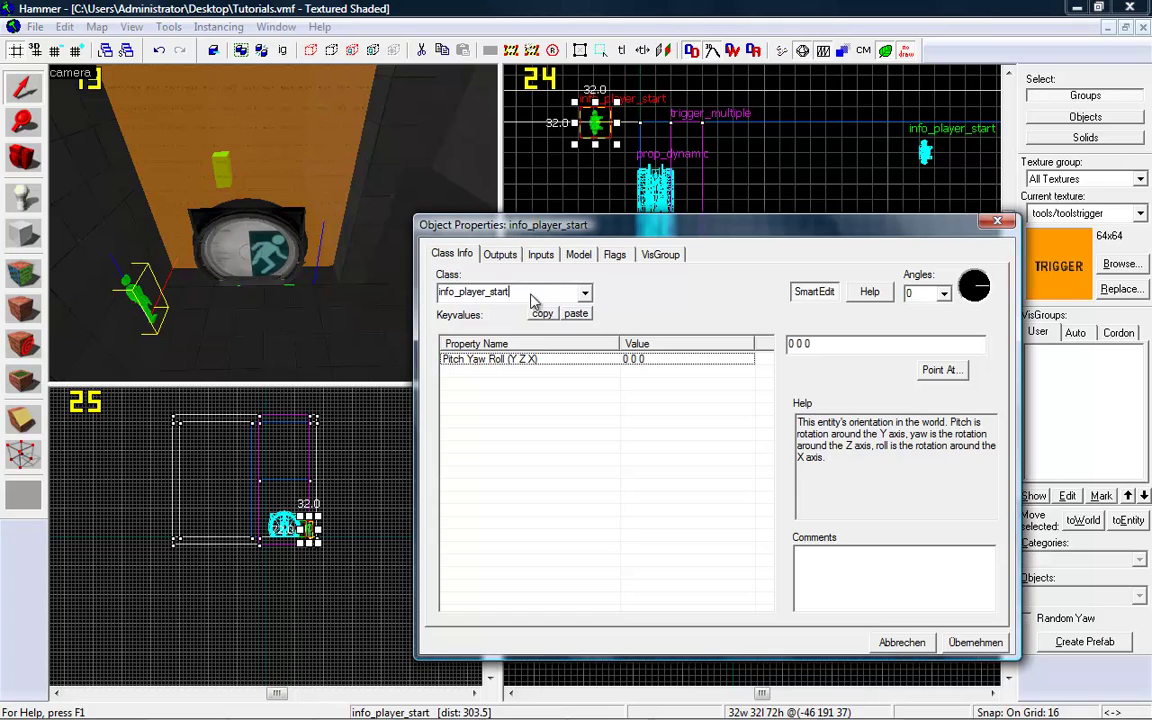
pyautogui.write('aut')
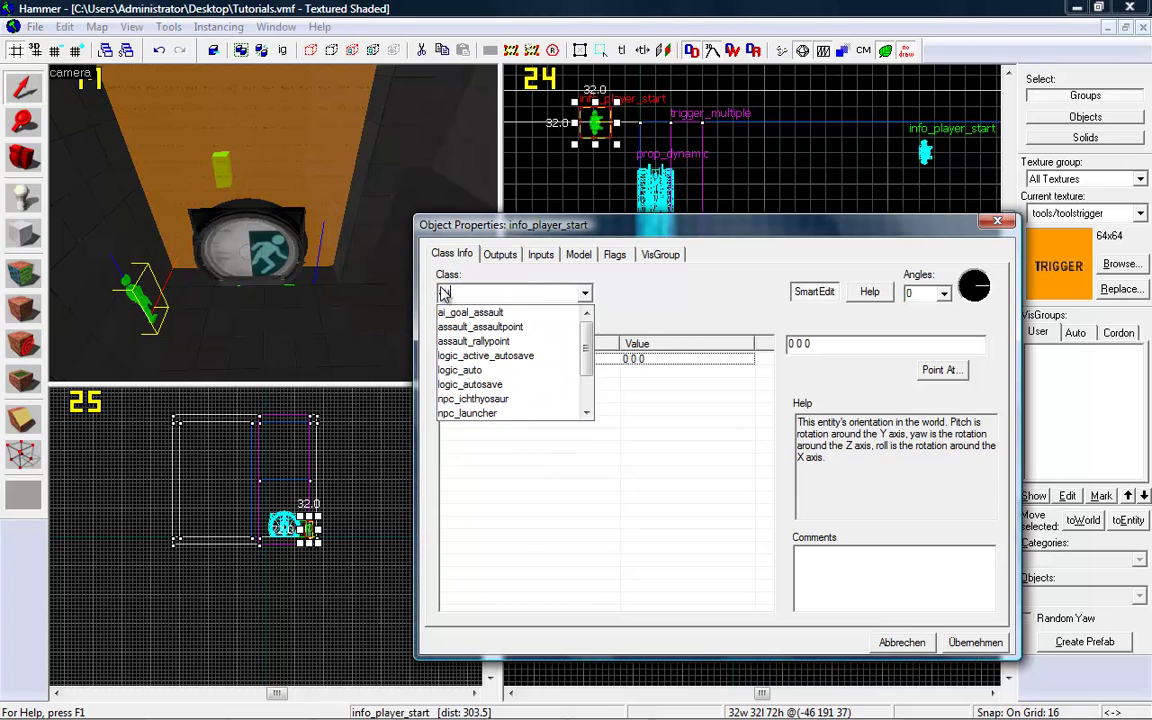
pyautogui.click(463, 328)
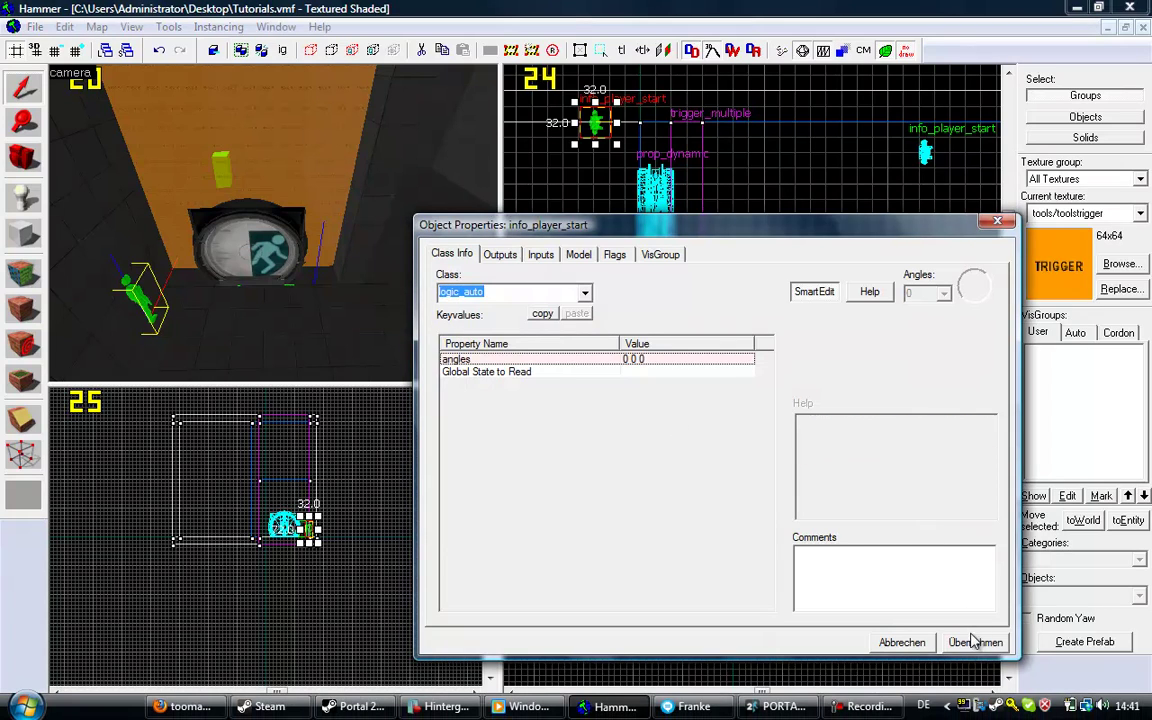
pyautogui.click(972, 641)
# Add an OnMapSpawn output to the logic_auto entity that targets the door prop freakinawesome.
pyautogui.click(500, 254)
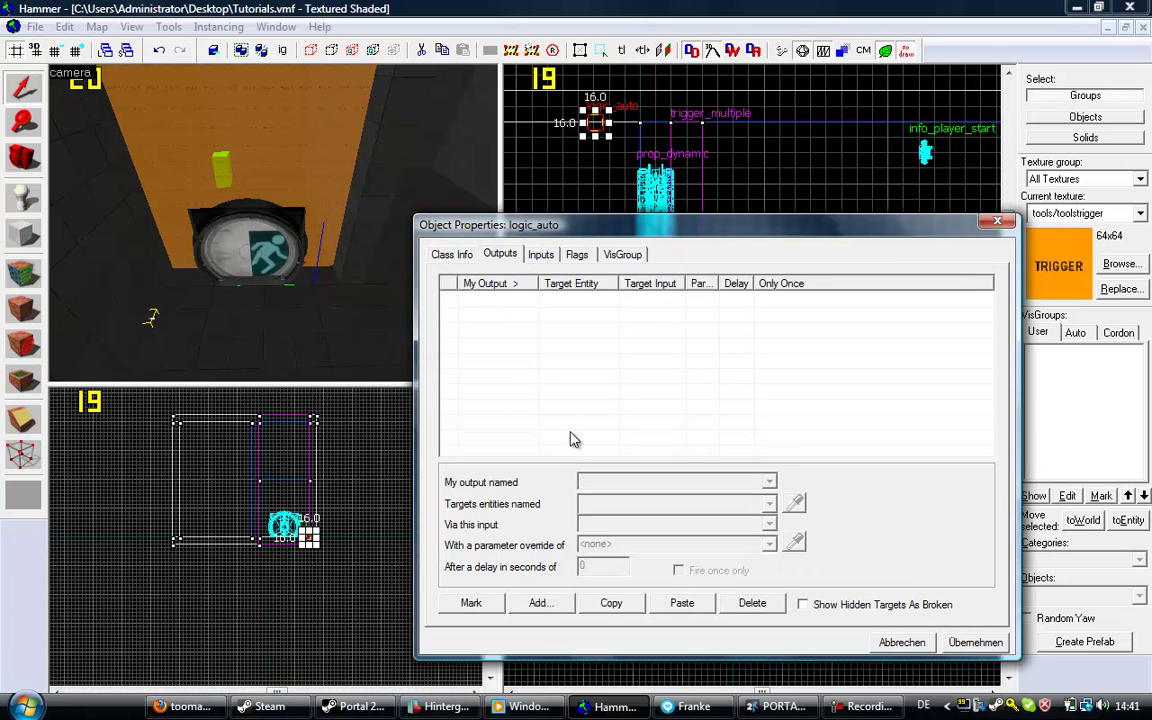
pyautogui.click(538, 603)
pyautogui.click(794, 502)
pyautogui.click(237, 218)
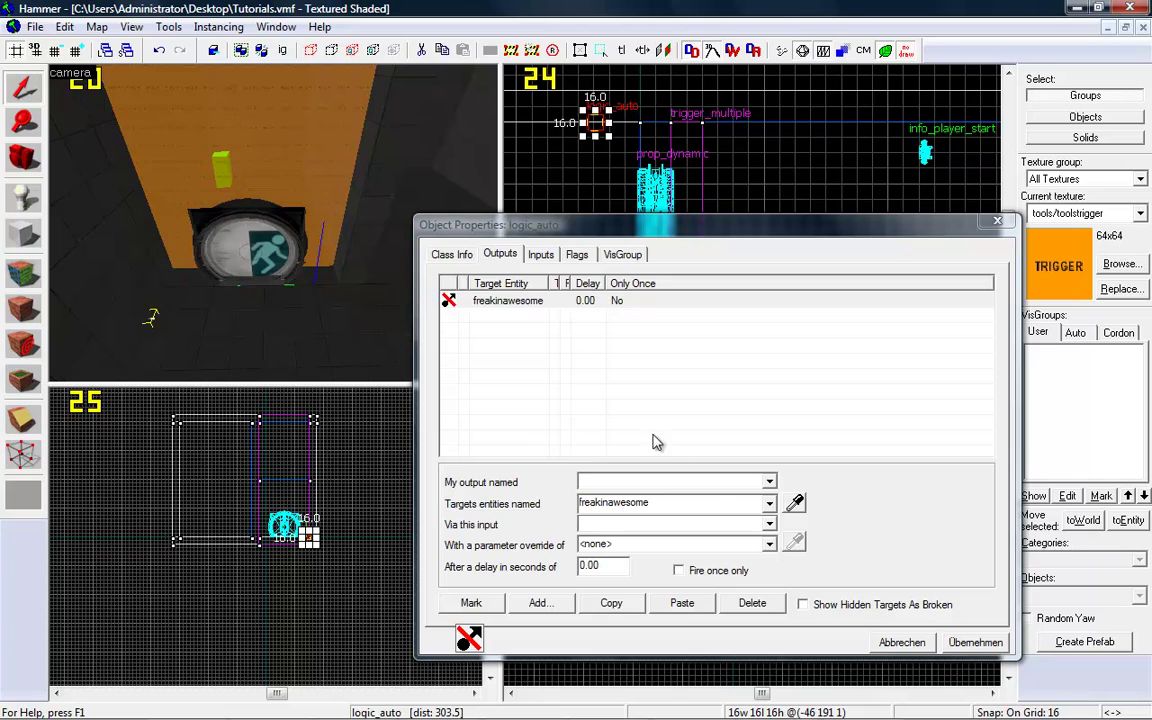
pyautogui.click(769, 482)
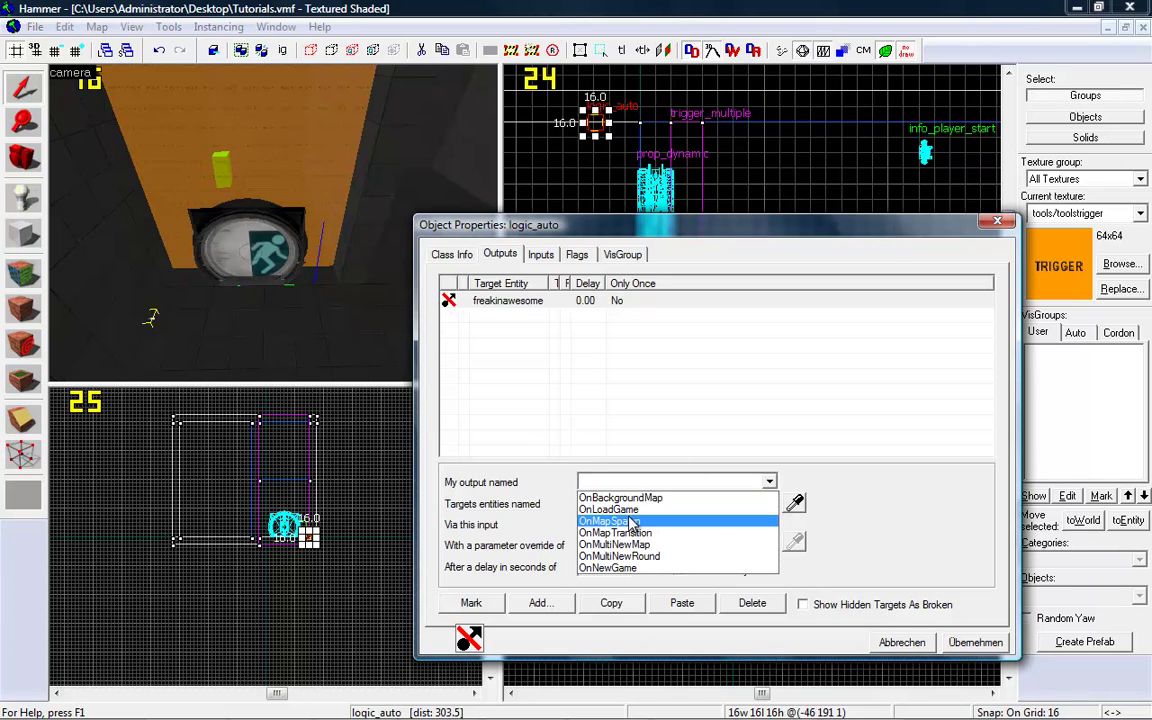
pyautogui.click(639, 521)
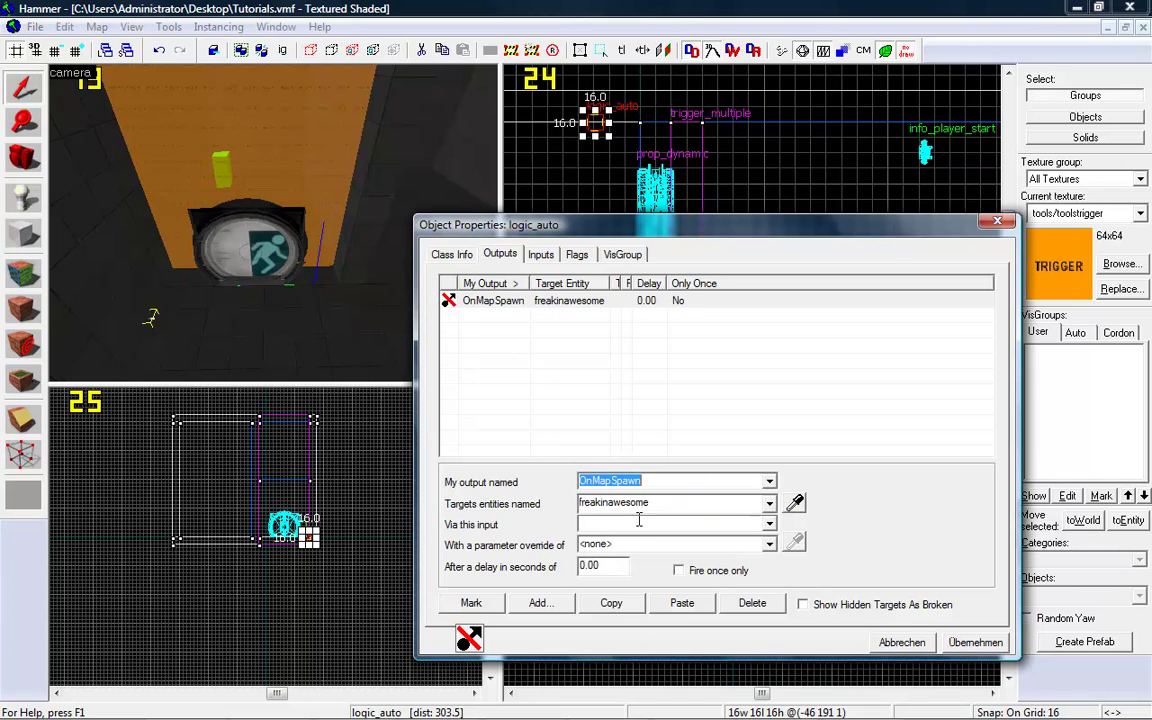
# Set the OnMapSpawn output of the logic_auto entity to use the SetAnimation input.
pyautogui.click(771, 530)
pyautogui.scroll(-10, 636, 600)
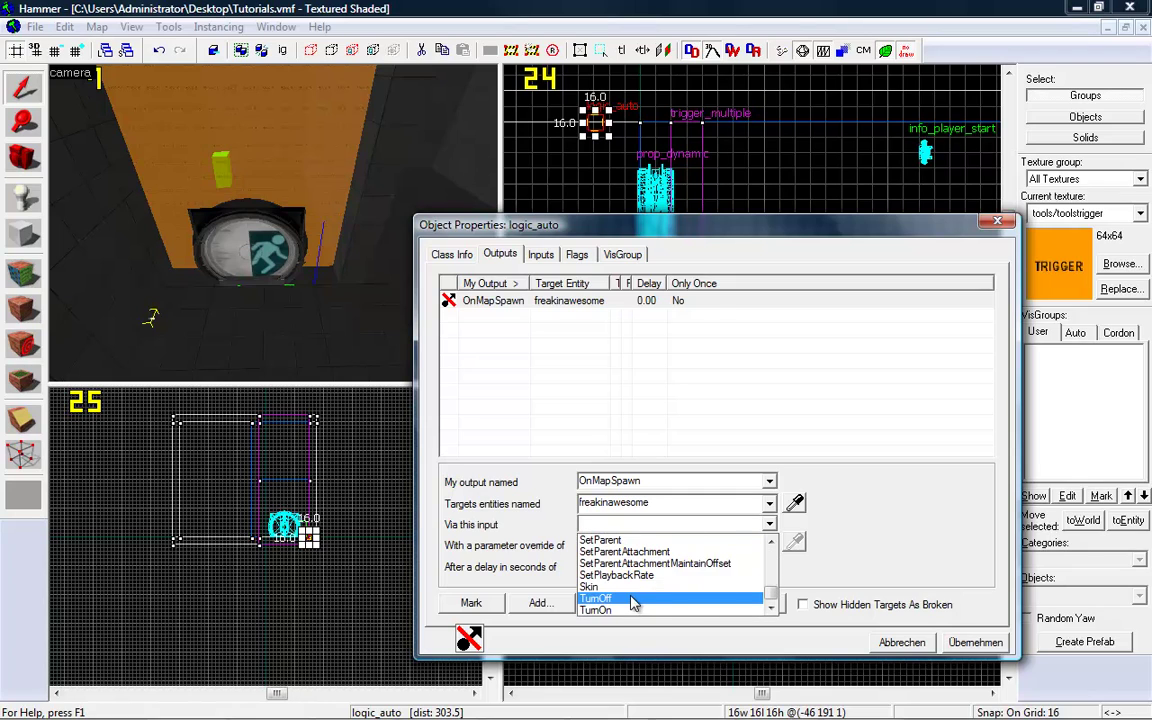
pyautogui.scroll(3, 630, 570)
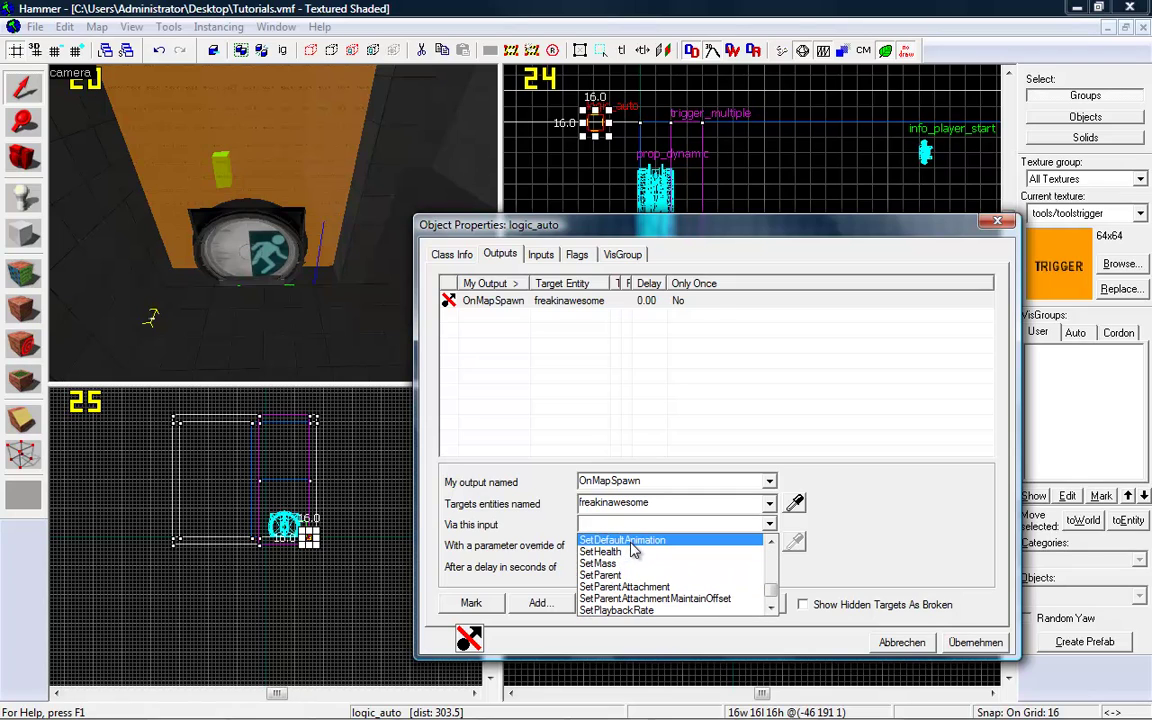
pyautogui.scroll(1, 630, 555)
pyautogui.scroll(1, 628, 572)
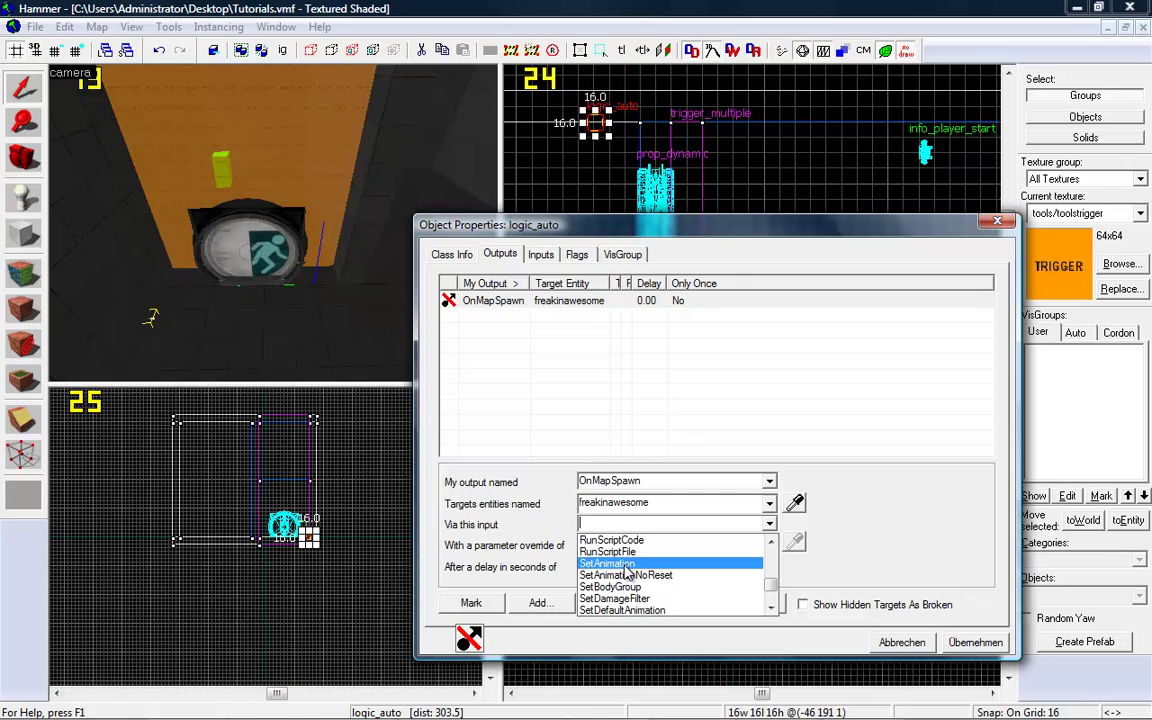
pyautogui.click(627, 565)
# Set the OnMapSpawn output's parameter override to close, then apply and close the logic_auto properties.
pyautogui.click(608, 546)
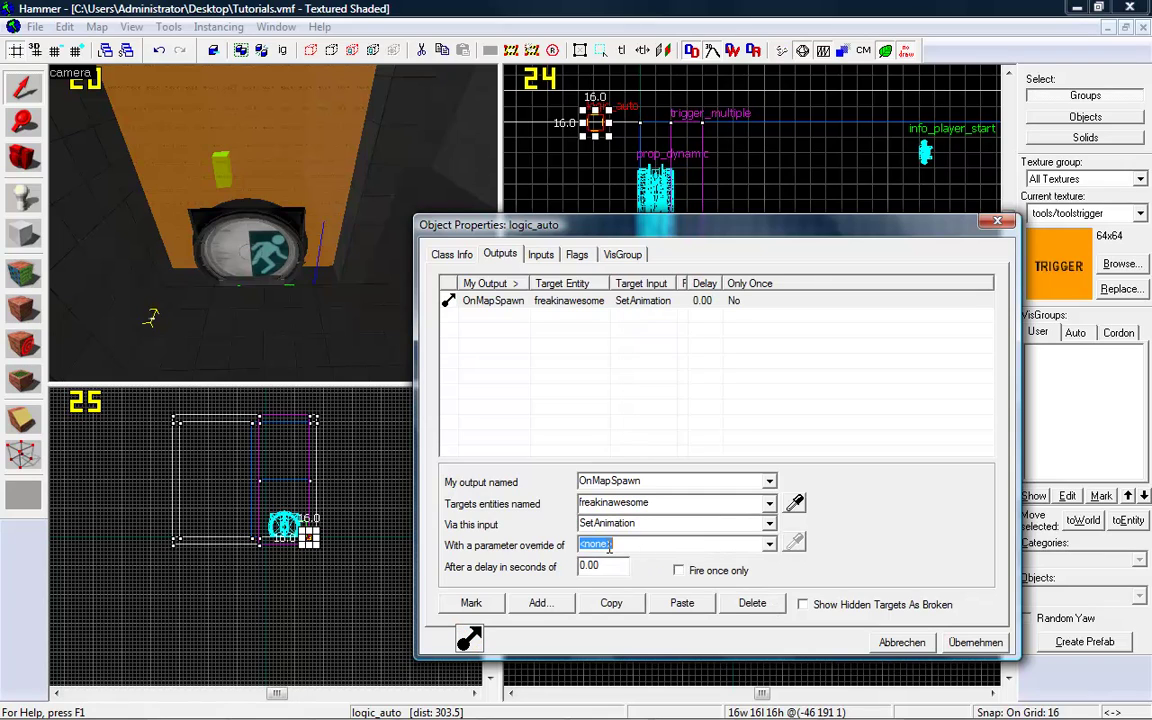
pyautogui.write('close')
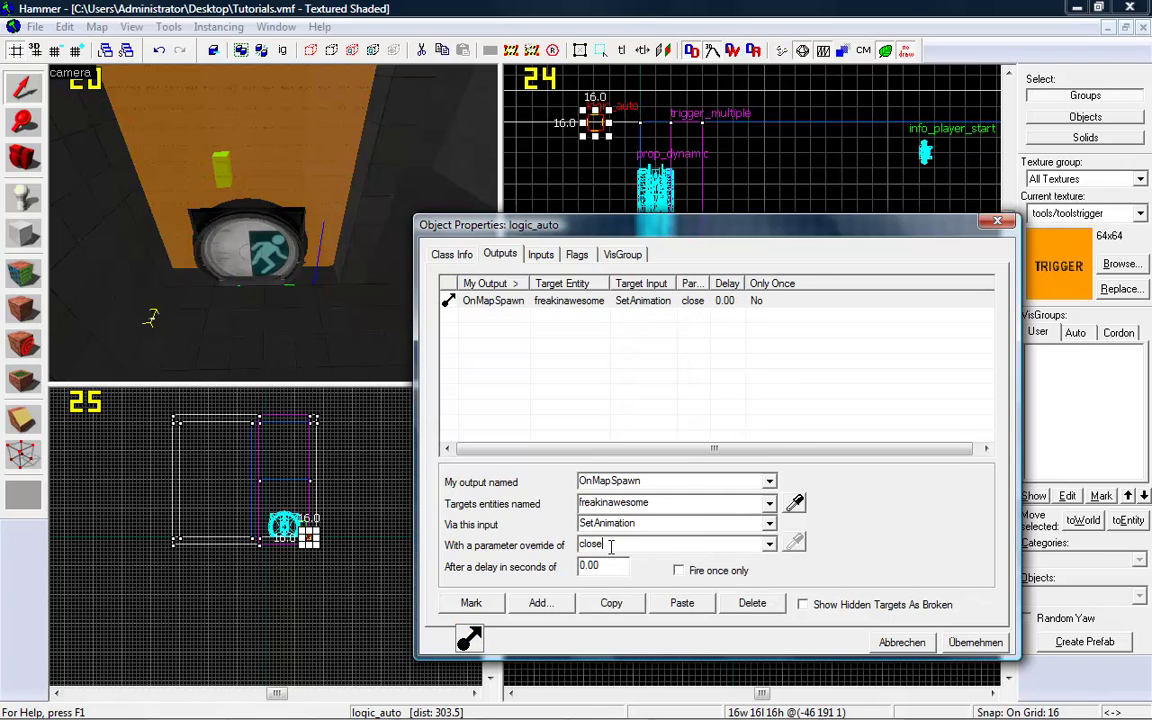
pyautogui.click(968, 646)
pyautogui.click(997, 222)
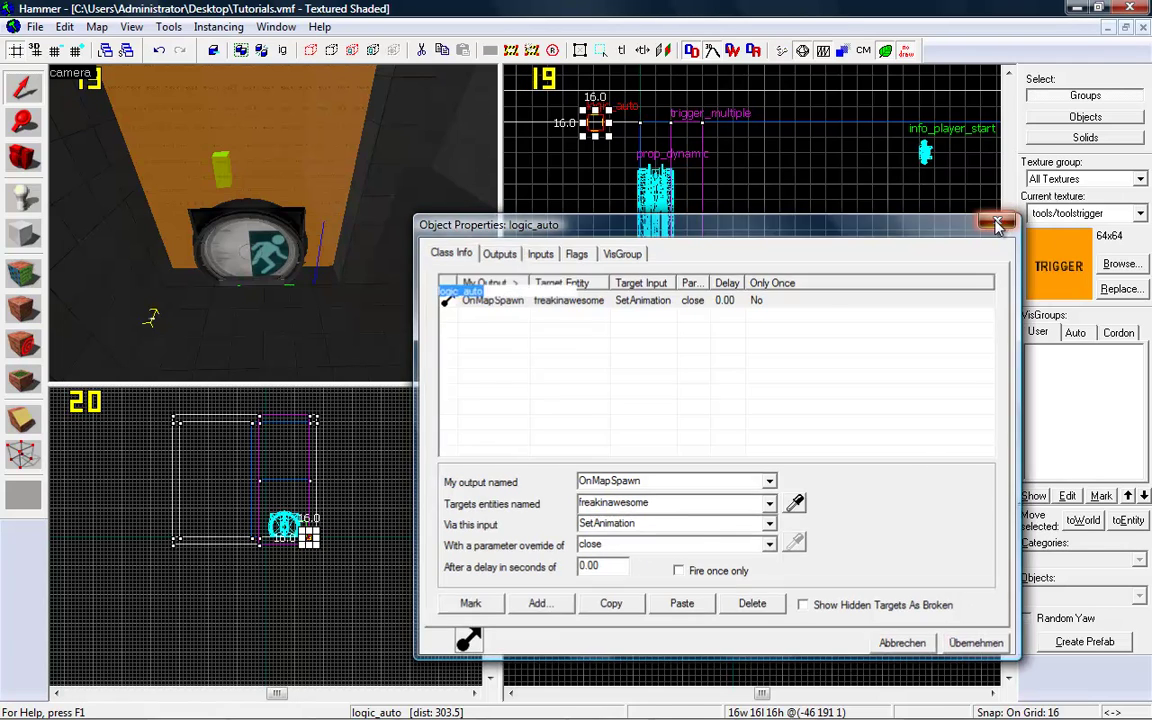
pyautogui.click(997, 221)
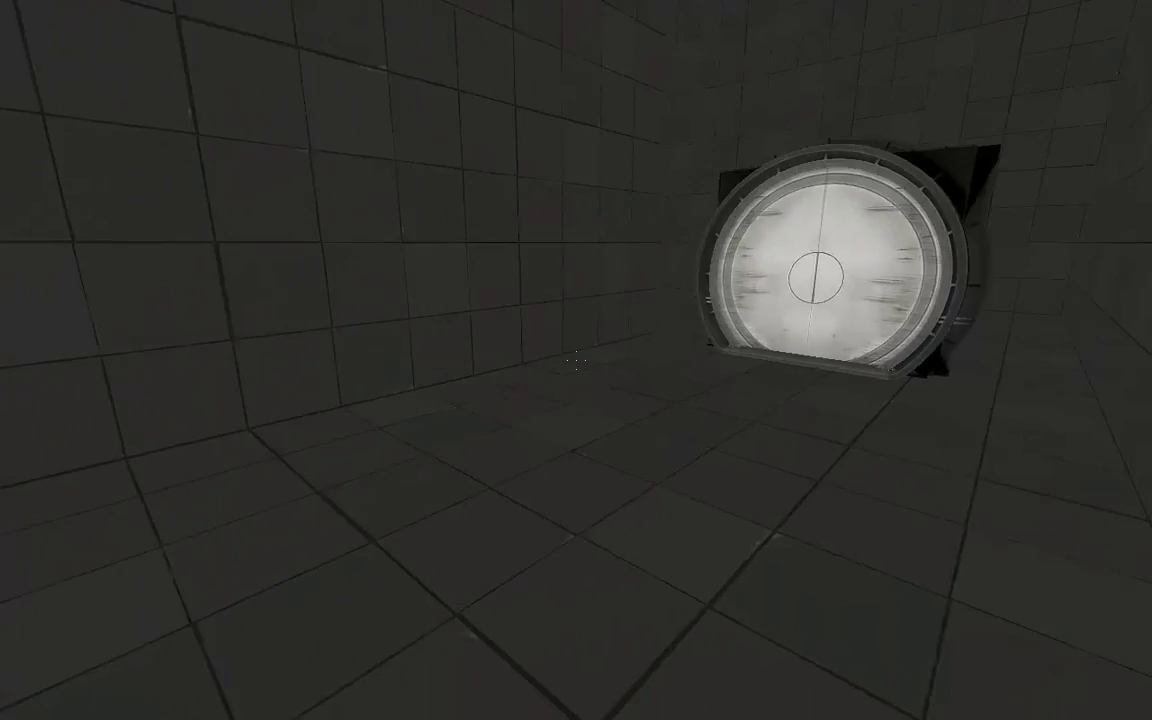
pyautogui.press('a')
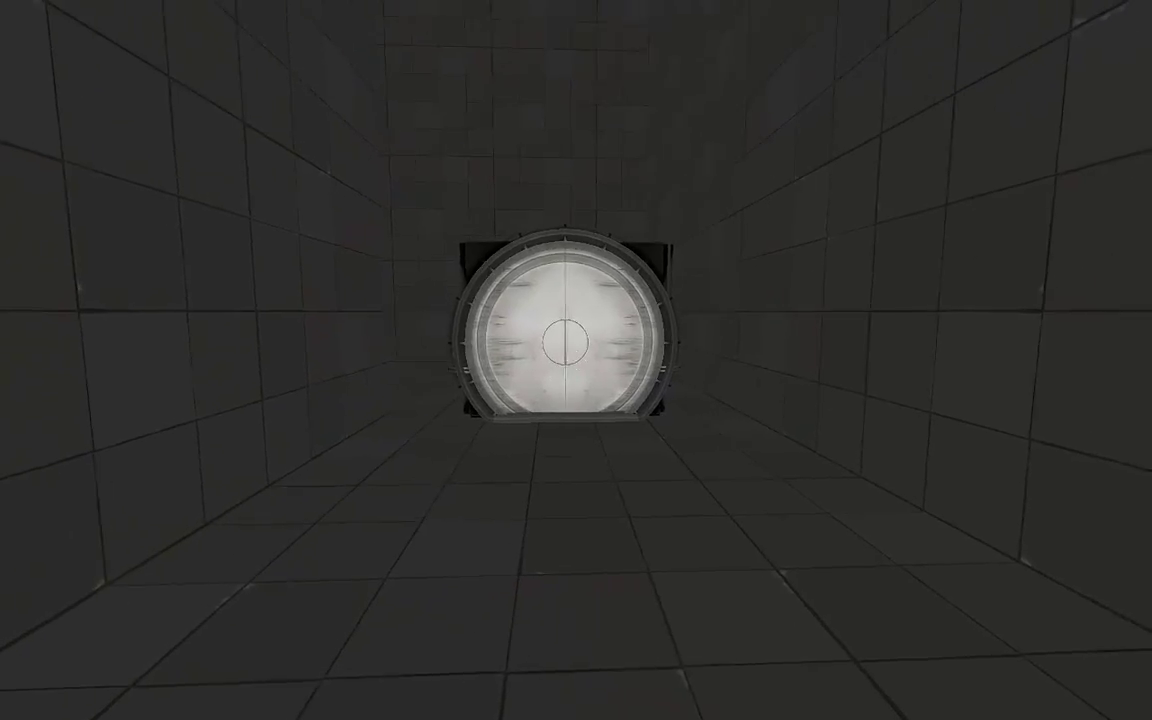
pyautogui.press('w')
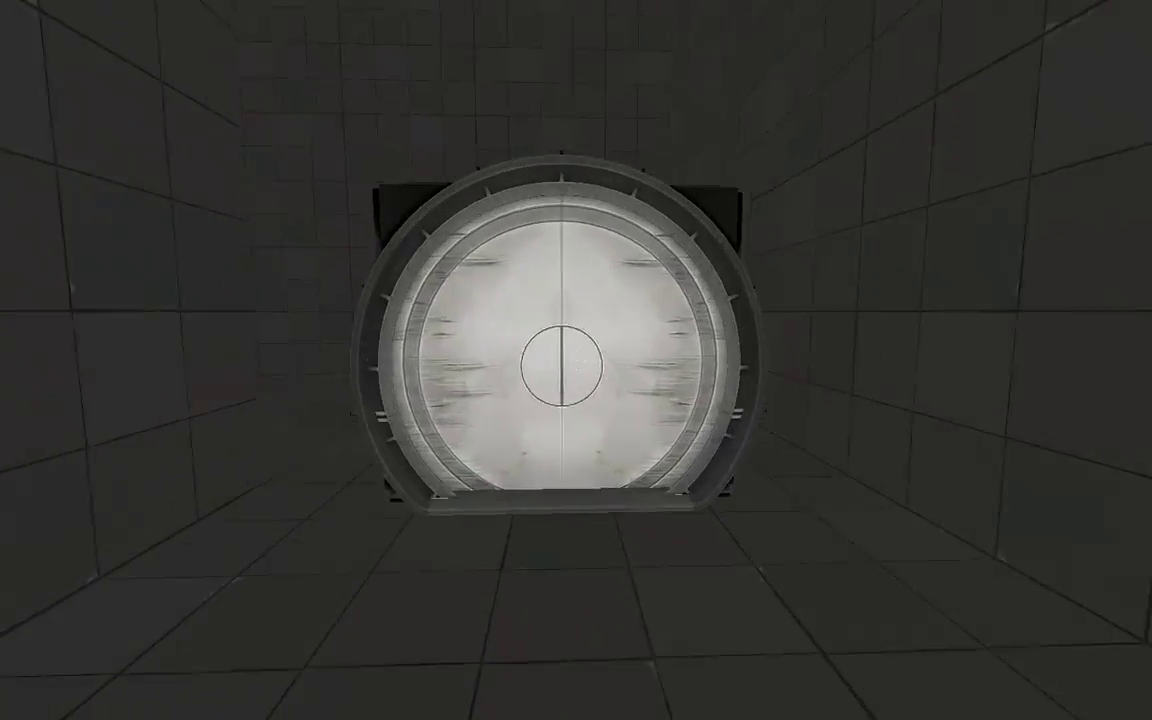
pyautogui.press('s')
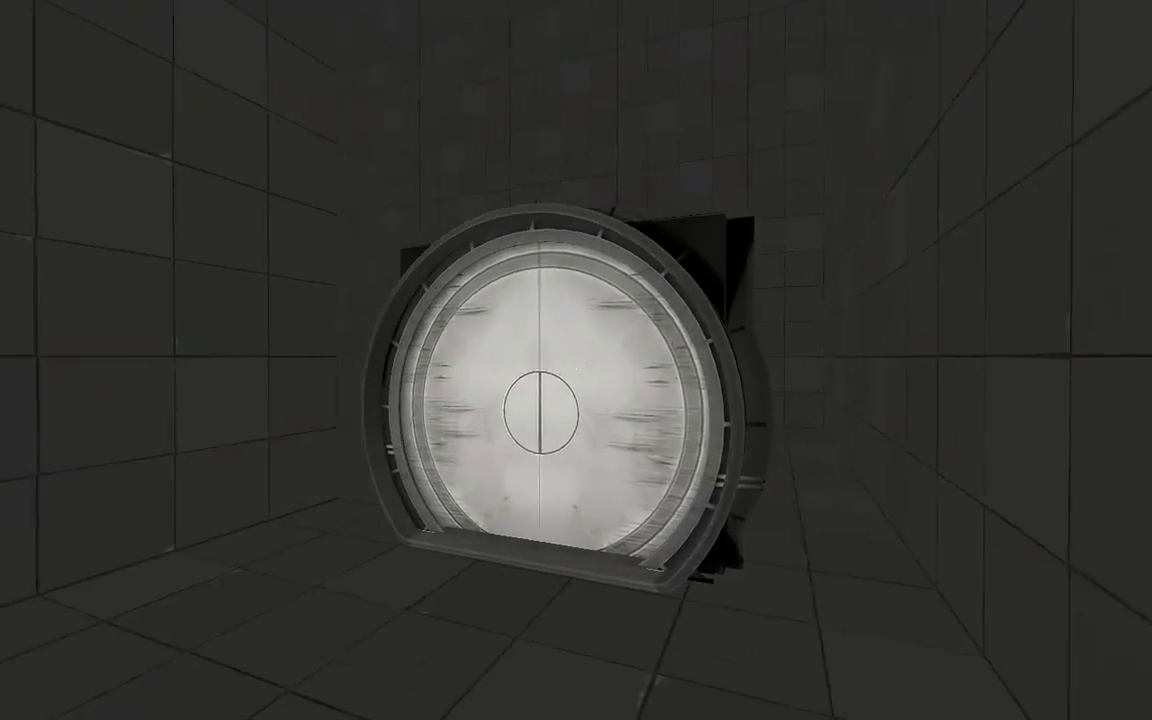
pyautogui.press('s')
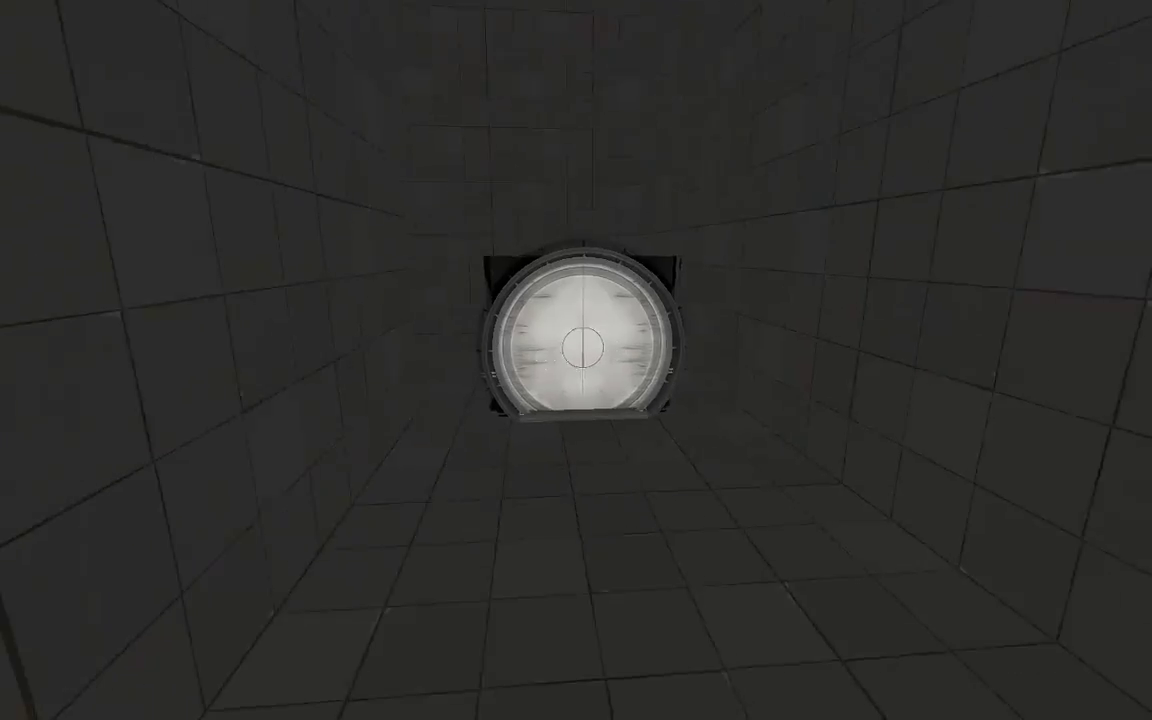
pyautogui.press('w')
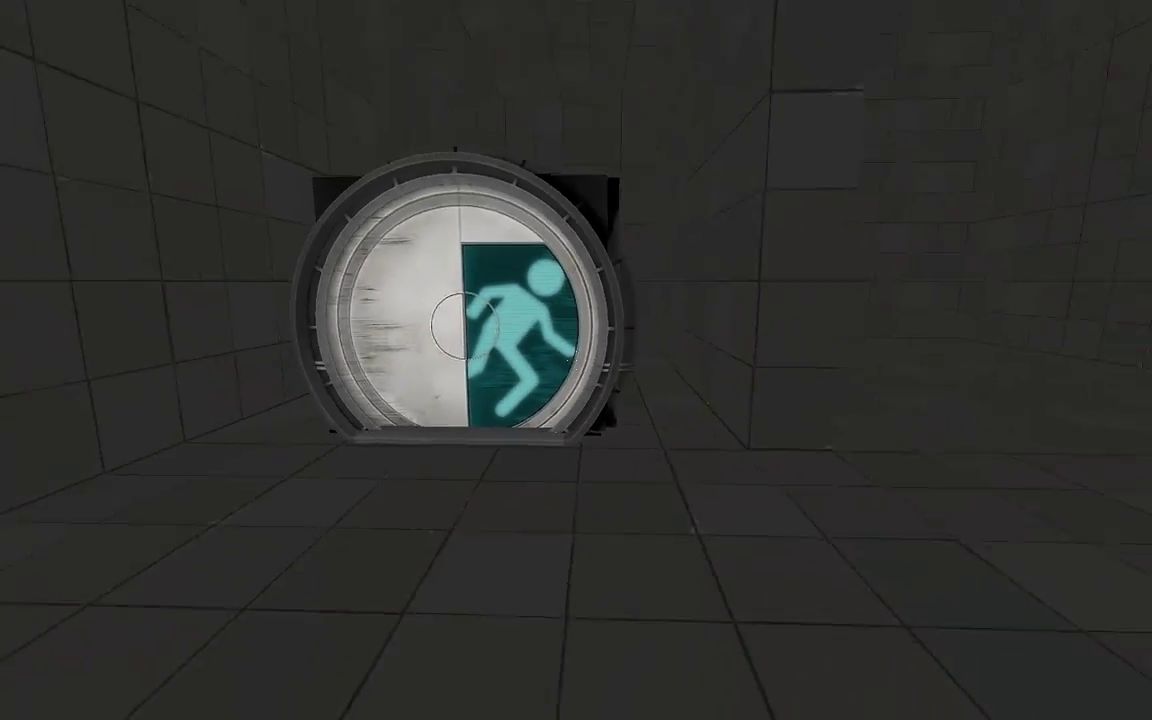
pyautogui.press('a')
pyautogui.press('w')
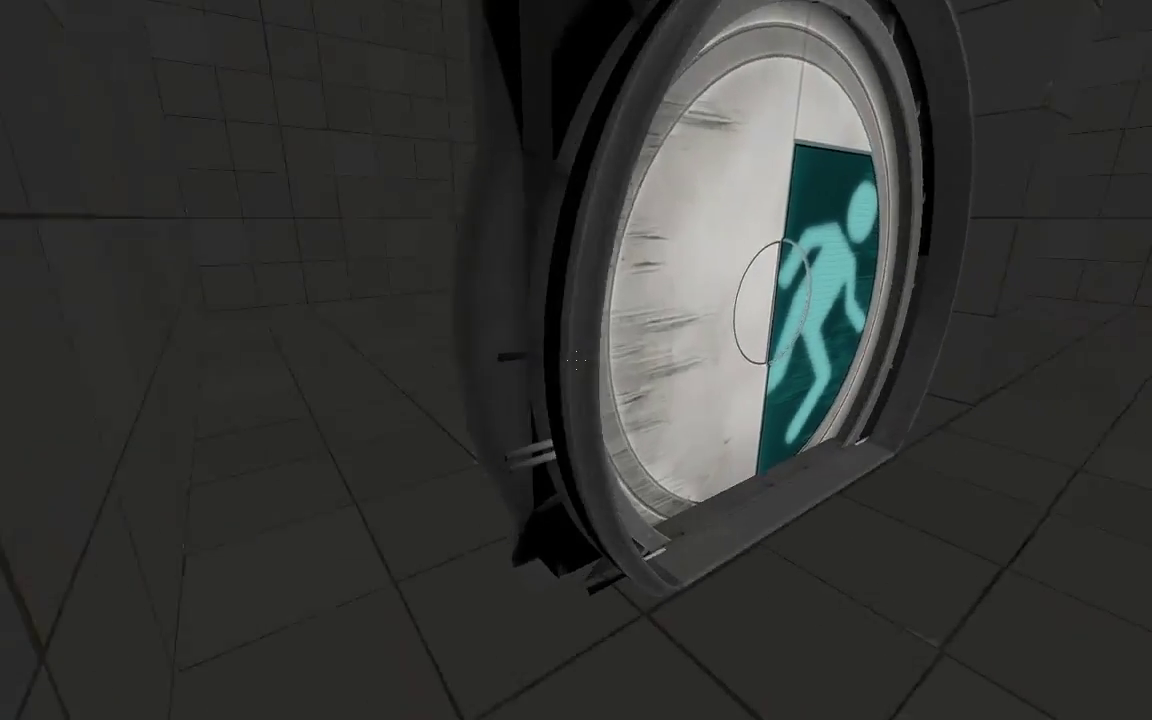
pyautogui.press('a')
pyautogui.press('d')
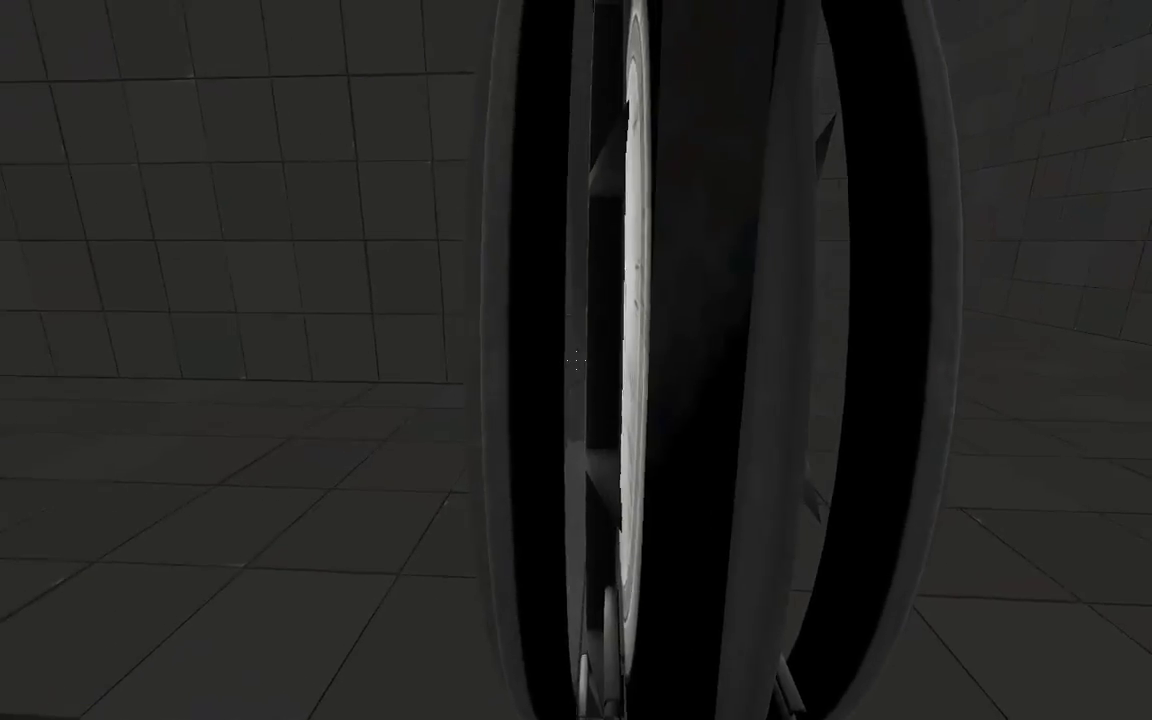
pyautogui.press('d')
pyautogui.press('a')
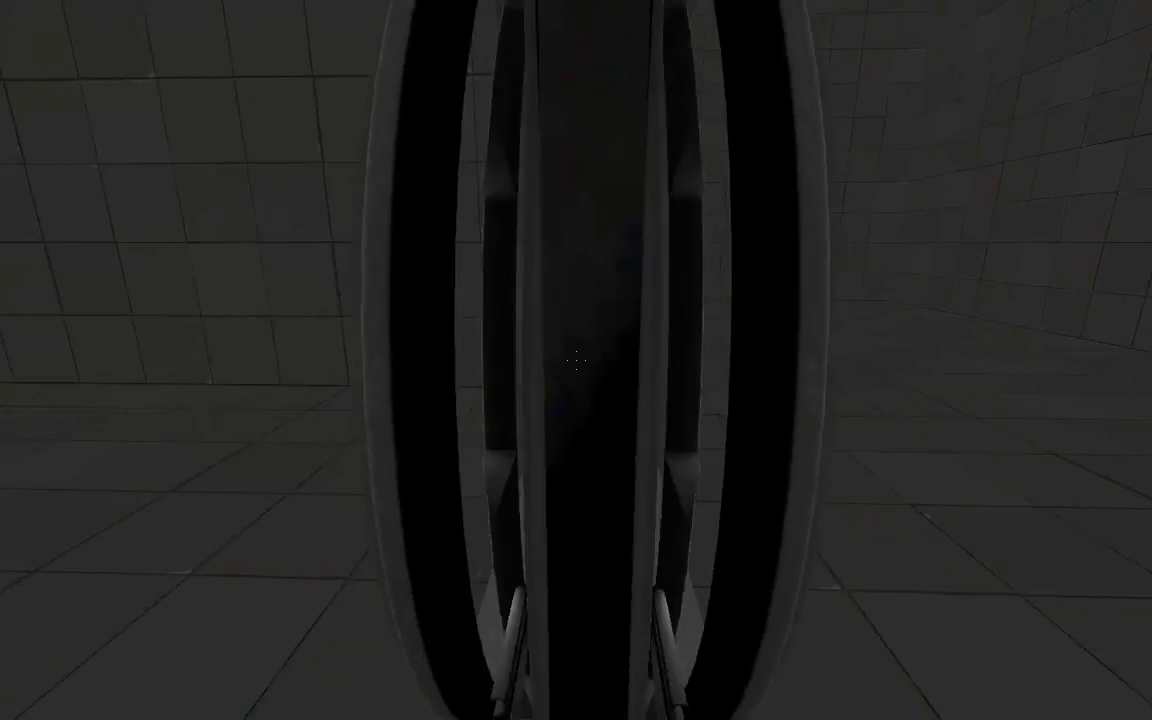
pyautogui.press('d')
pyautogui.press('d')
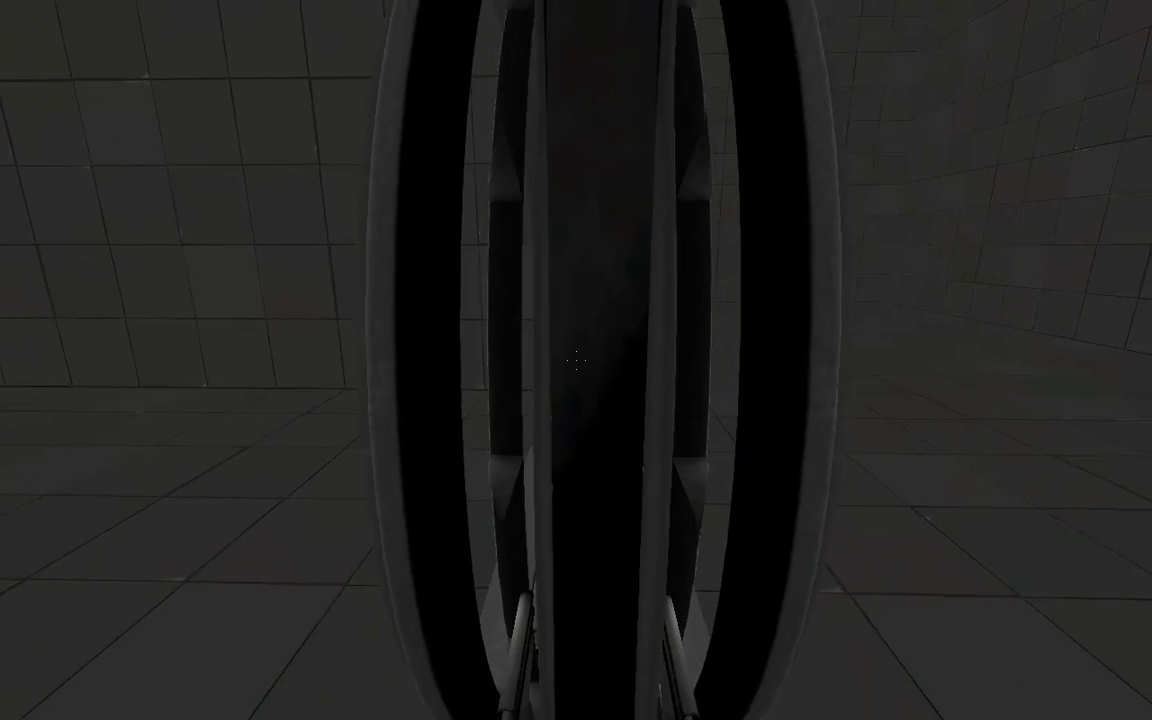
pyautogui.press('a')
pyautogui.press('d')
pyautogui.press('a')
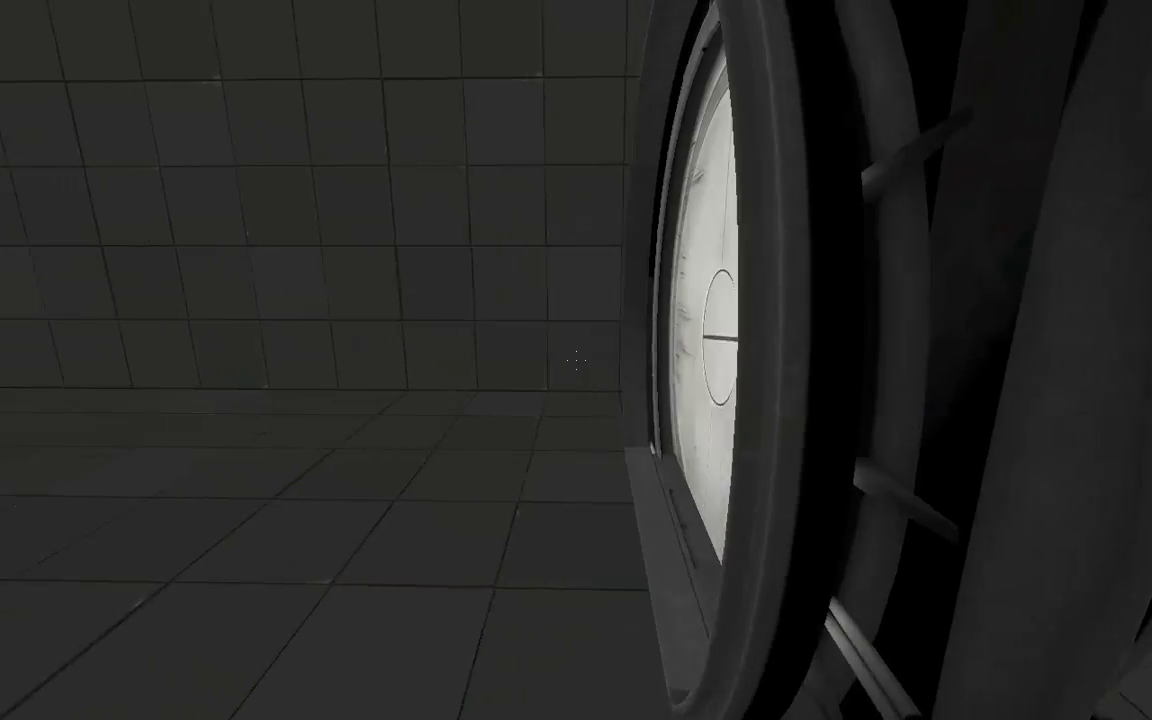